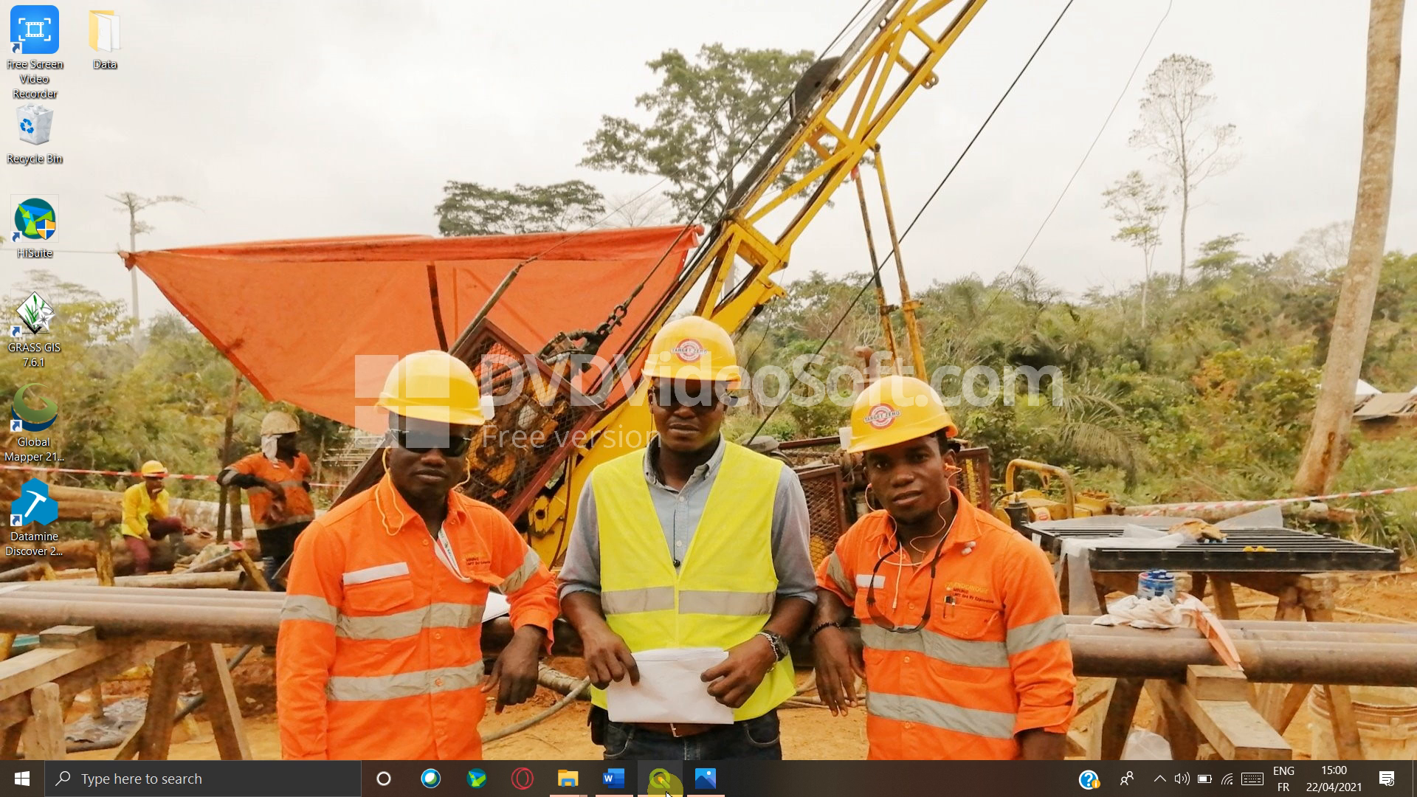
- Switch to the LGDLP PROJECT in QGIS, and view the Geology of Côte d'Ivoire map image in Photos
{"action": "mouse_move", "coordinate": [665, 791]}
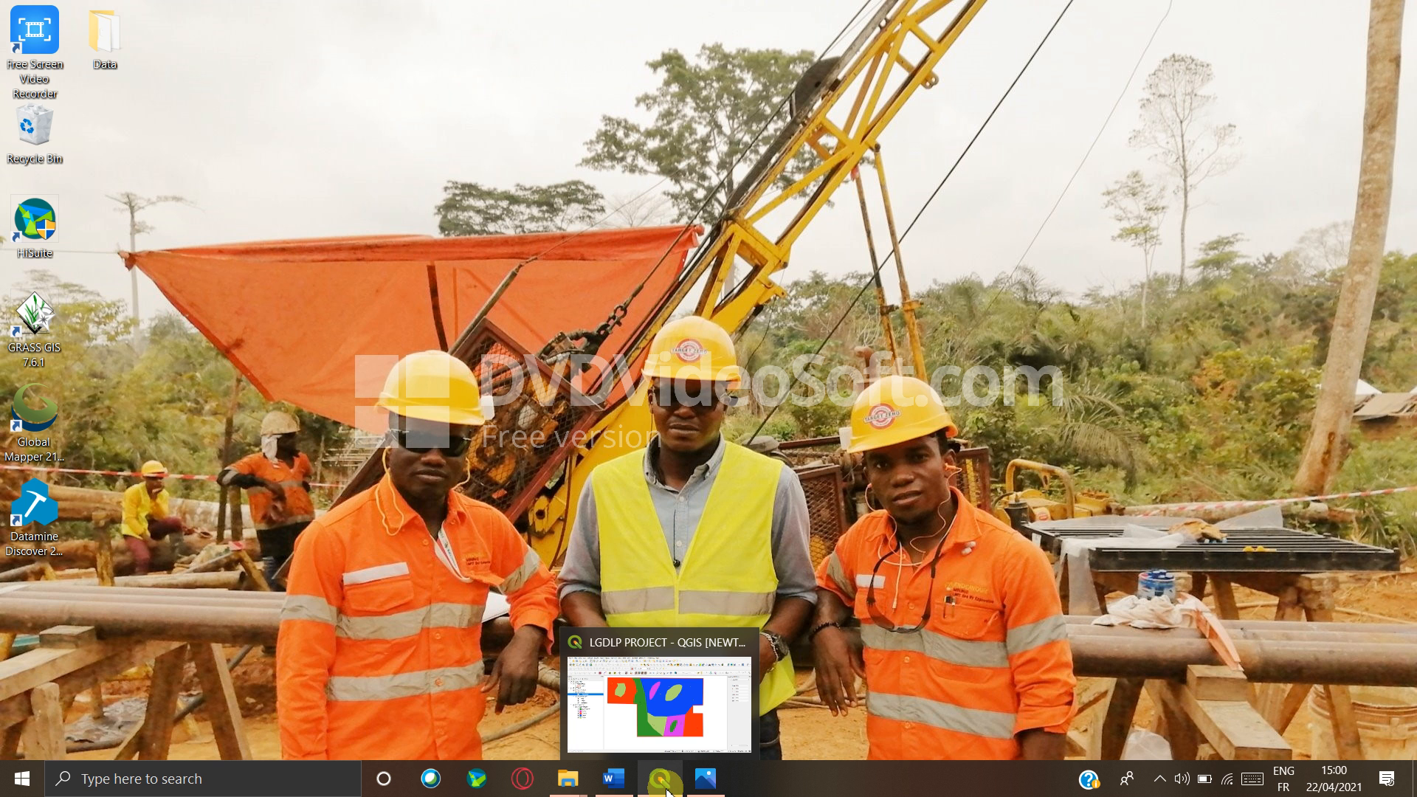
{"action": "left_click", "coordinate": [667, 789]}
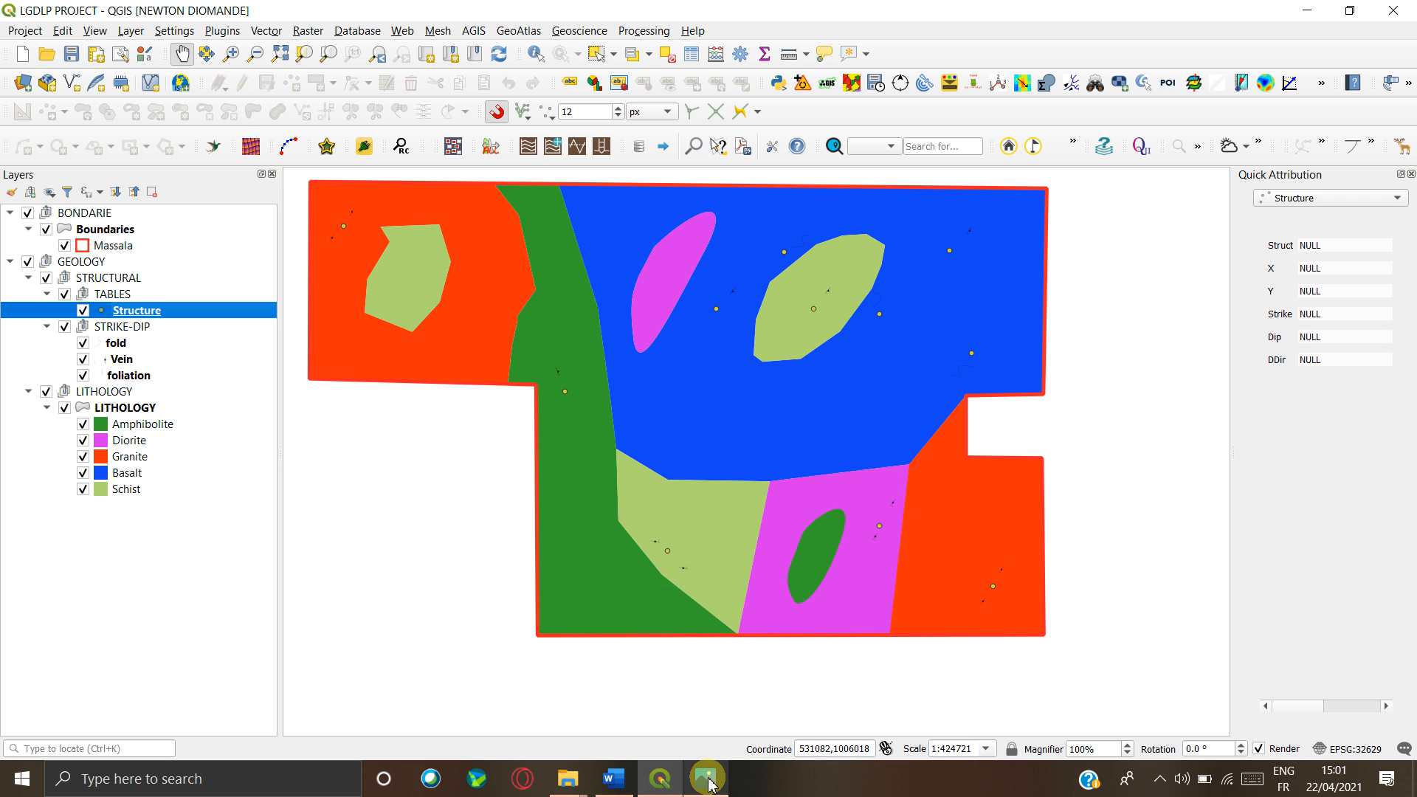
{"action": "mouse_move", "coordinate": [709, 779]}
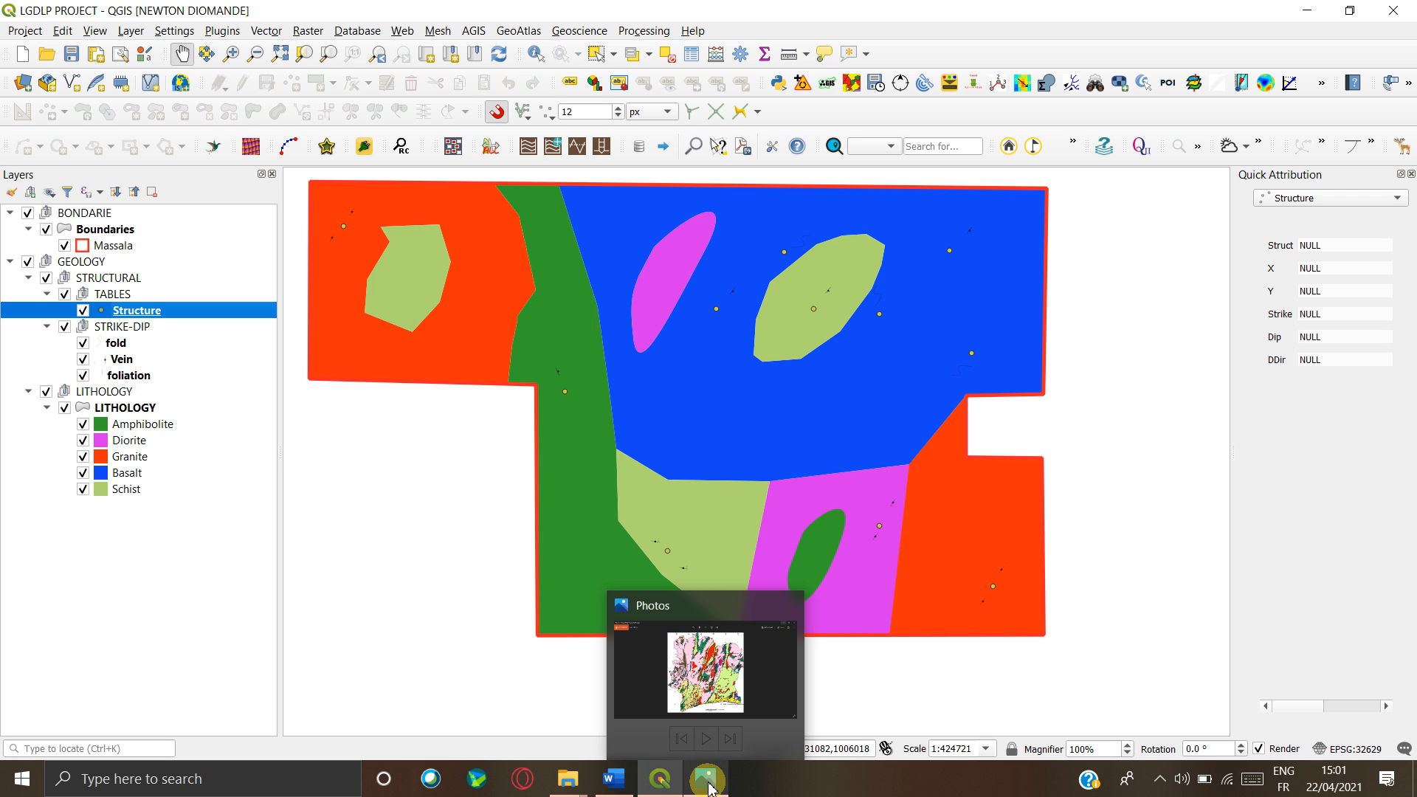
{"action": "left_click", "coordinate": [707, 781]}
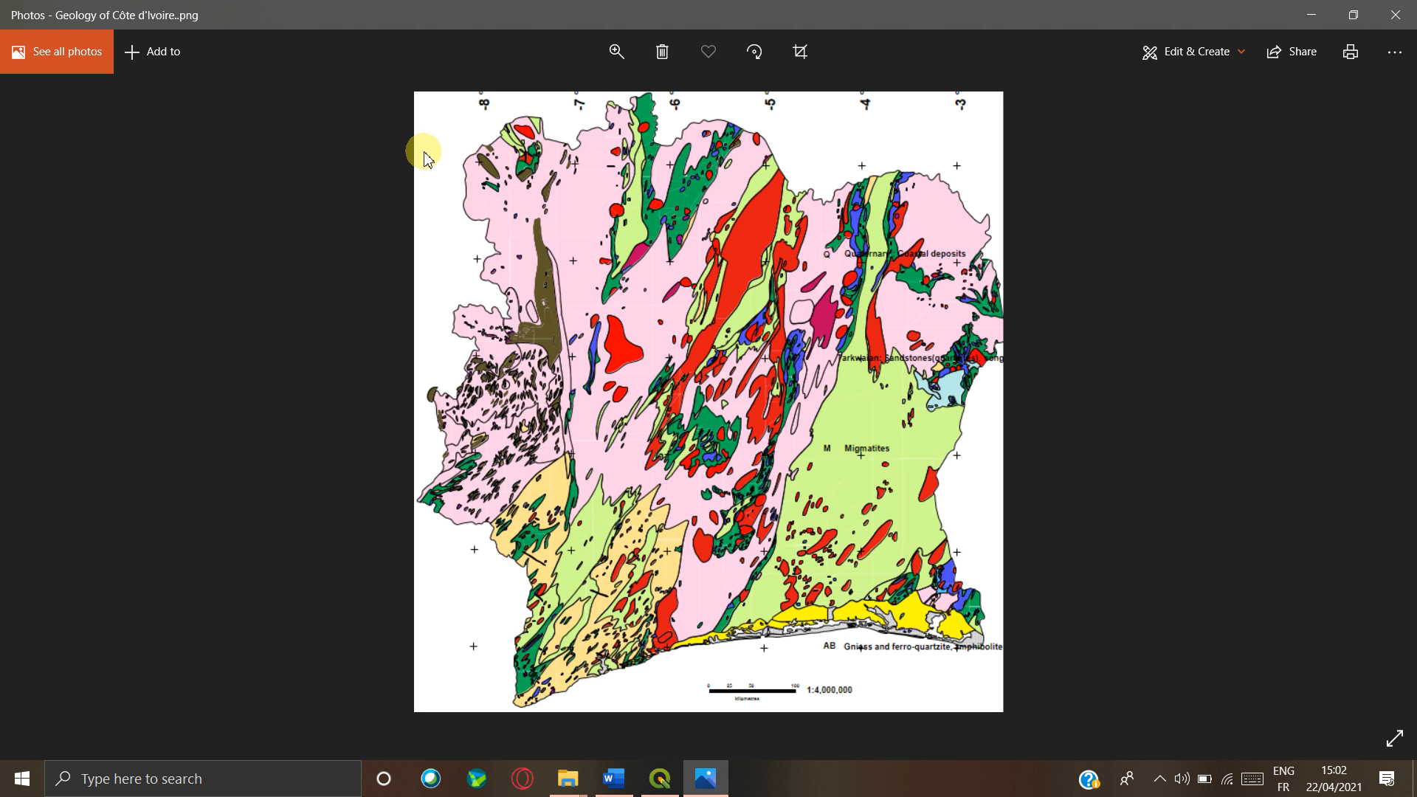
- Switch to the Word document and complete the first line as "A -8, 10" for the map's upper-left grid cross
{"action": "left_click", "coordinate": [614, 779]}
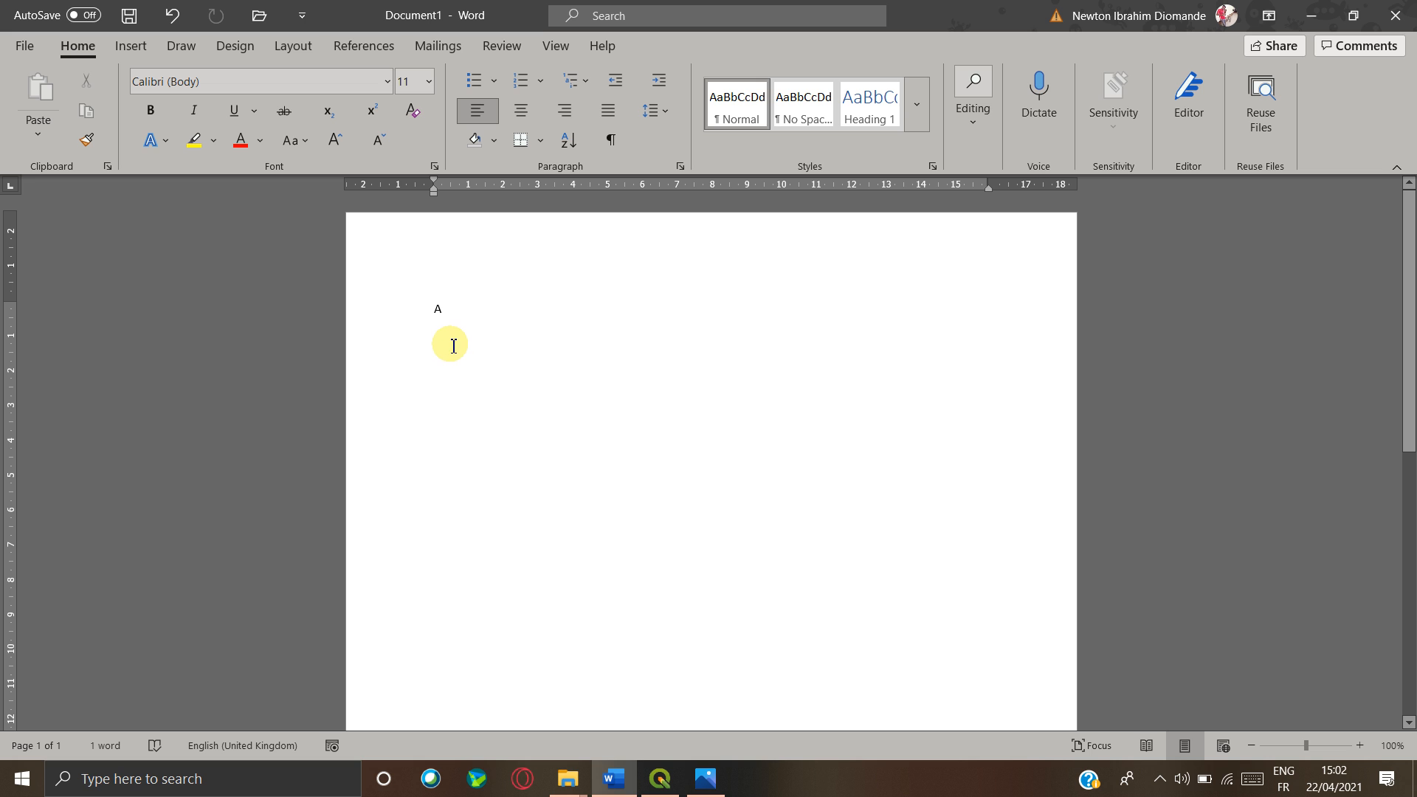
{"action": "key", "text": "ctrl+z"}
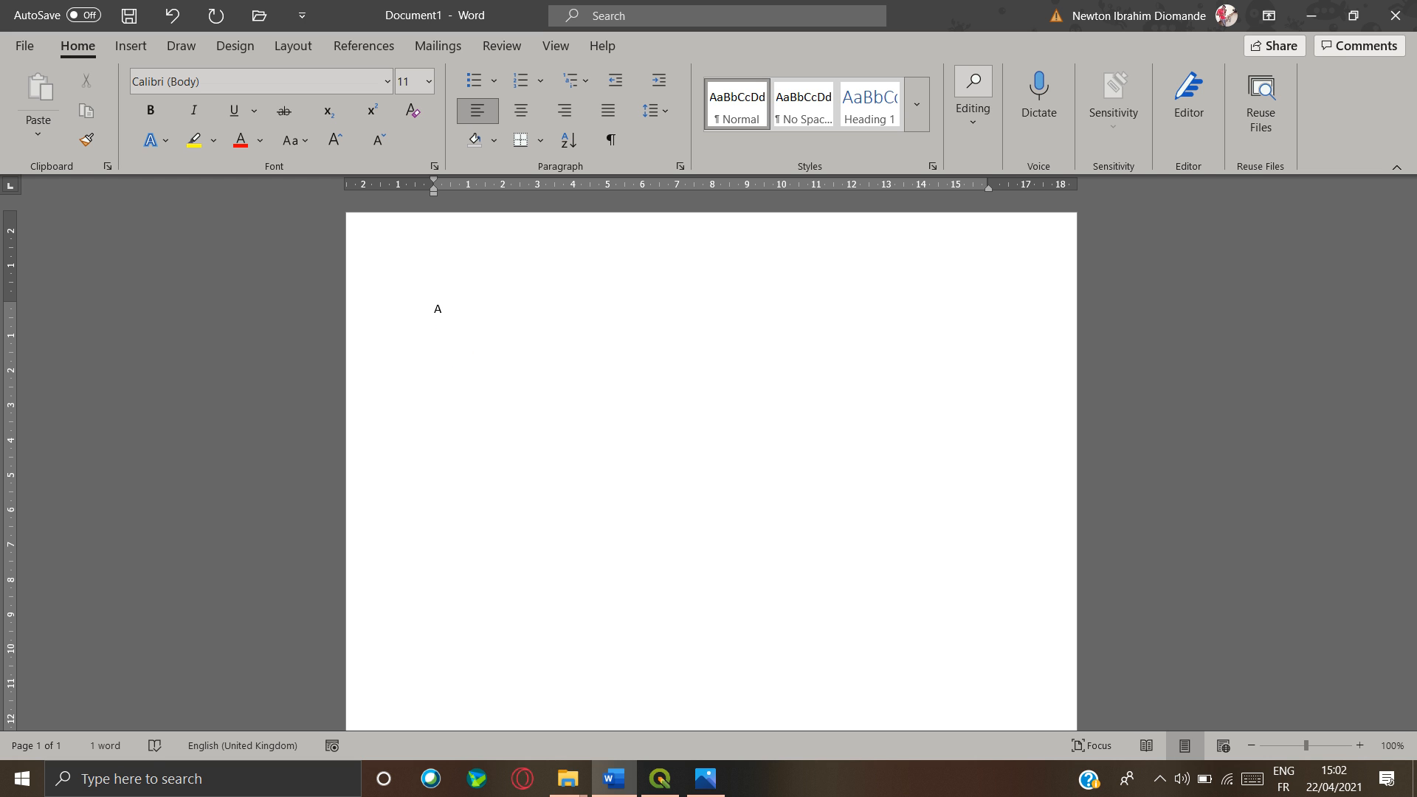
{"action": "type", "text": "-8,"}
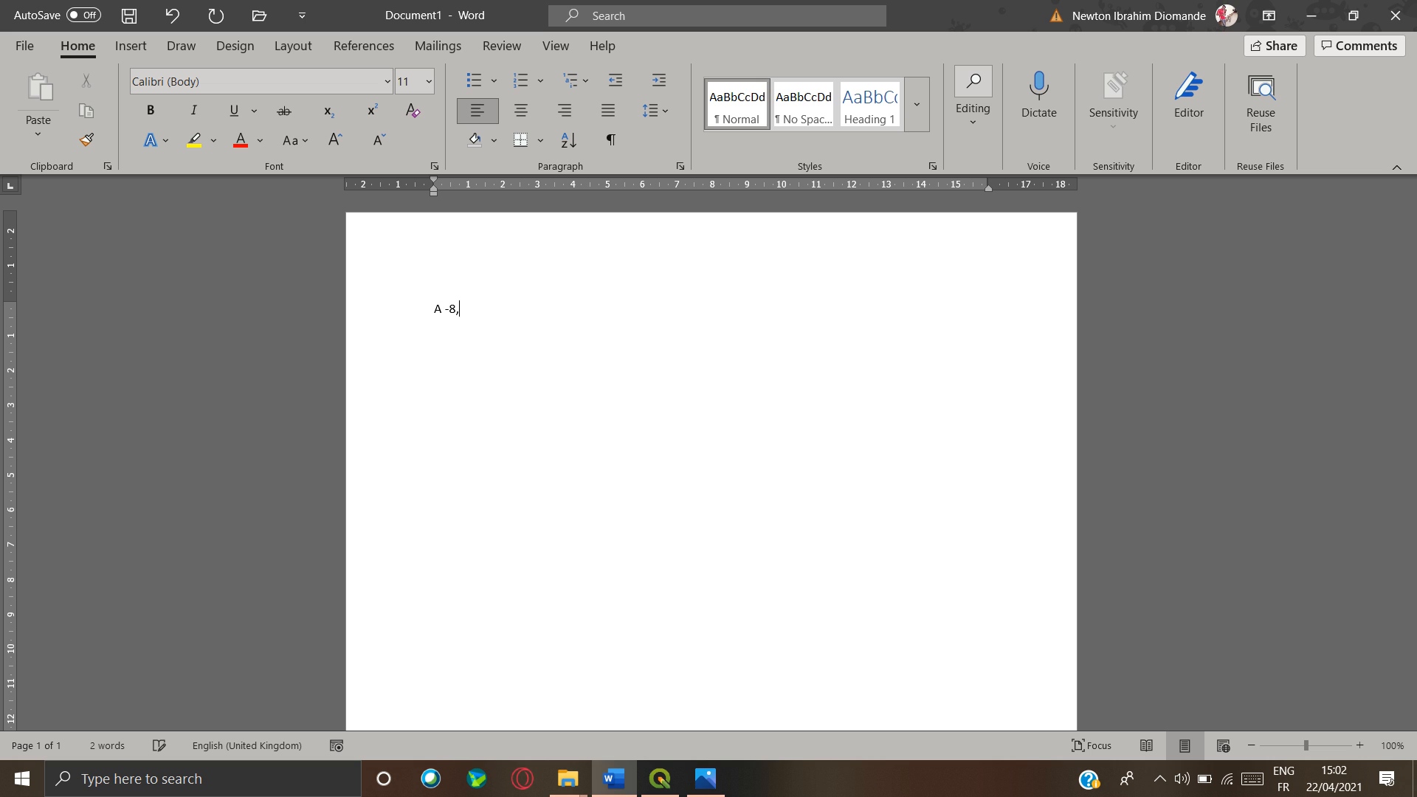
{"action": "type", "text": " 10"}
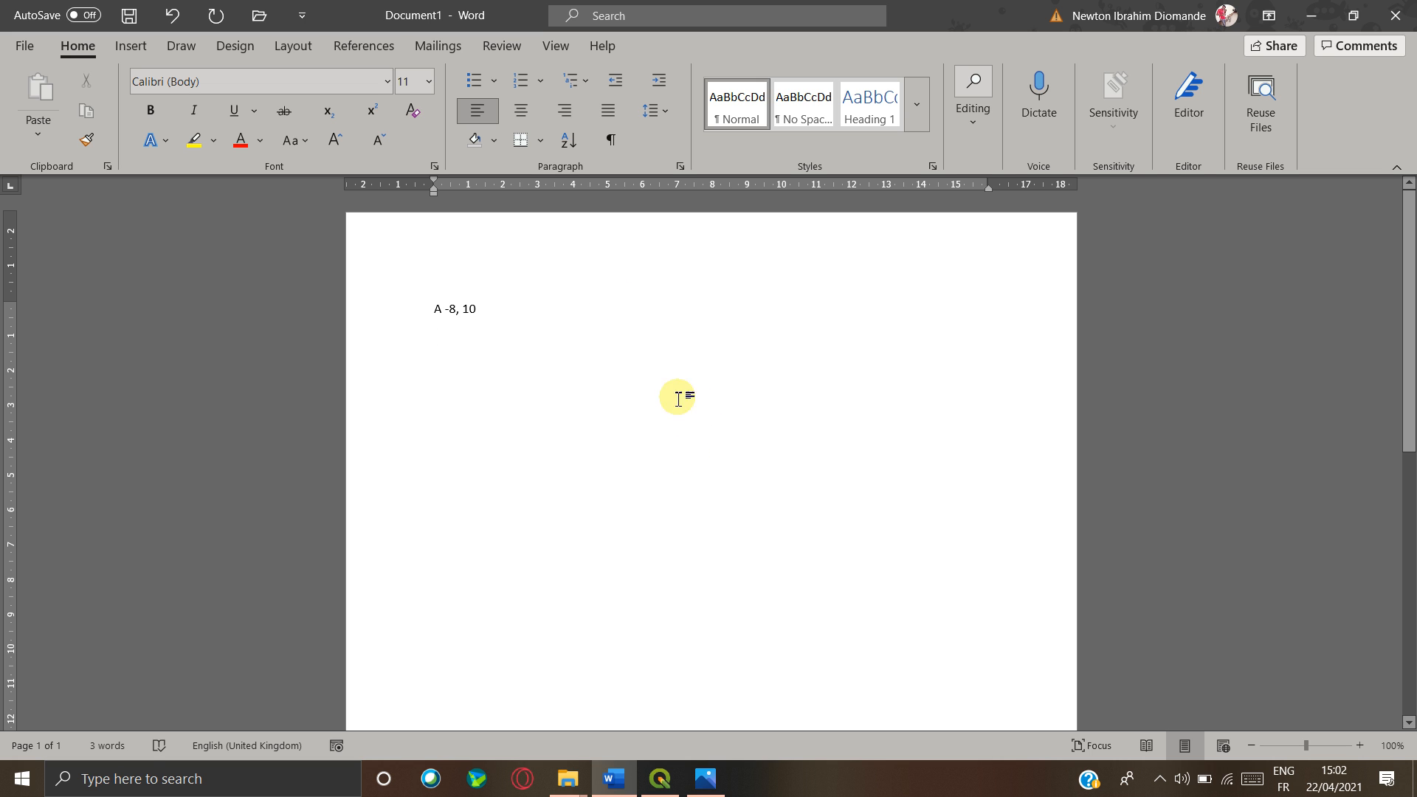
- Format all text in the document as bold with font size 50
{"action": "left_click", "coordinate": [430, 306]}
{"action": "key", "text": "ctrl+a"}
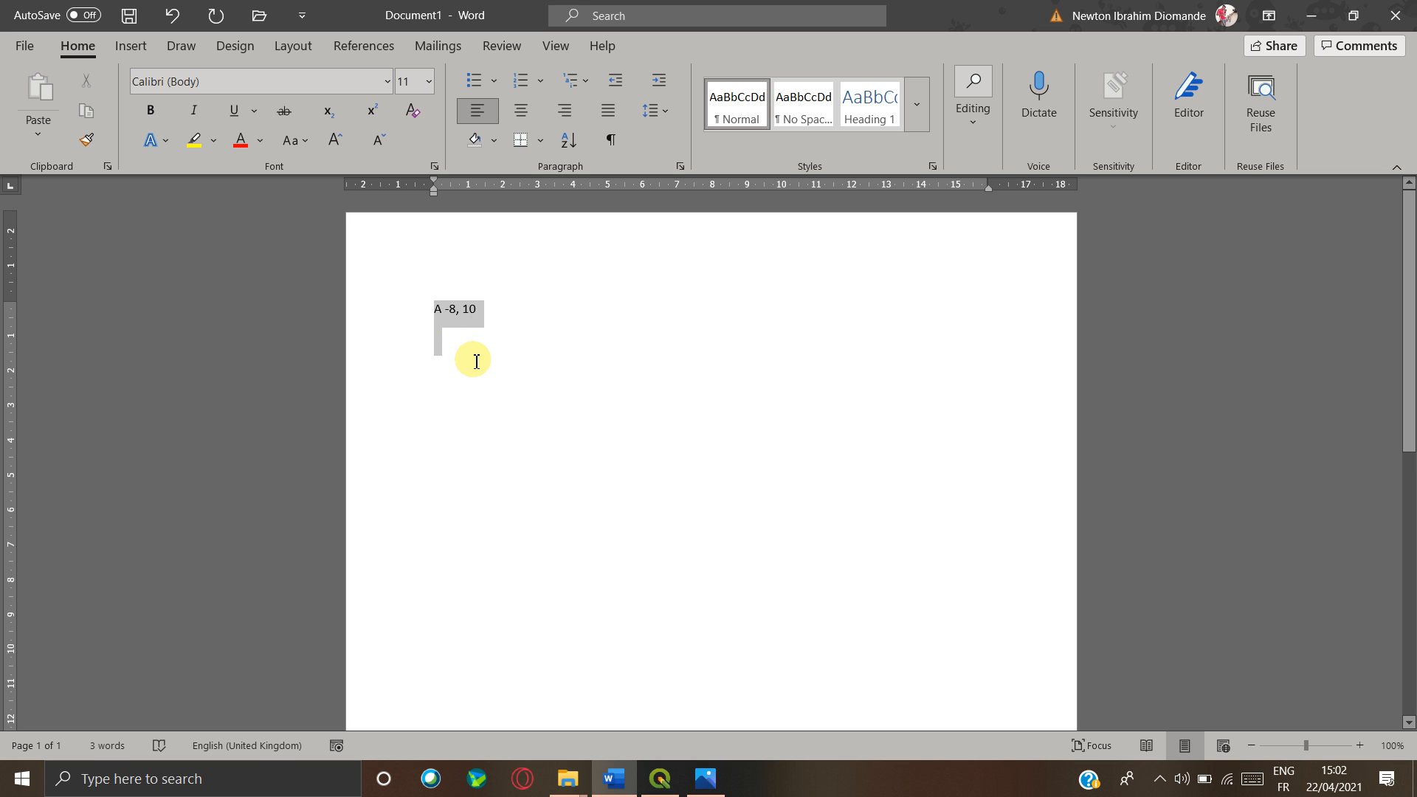
{"action": "left_click", "coordinate": [155, 111]}
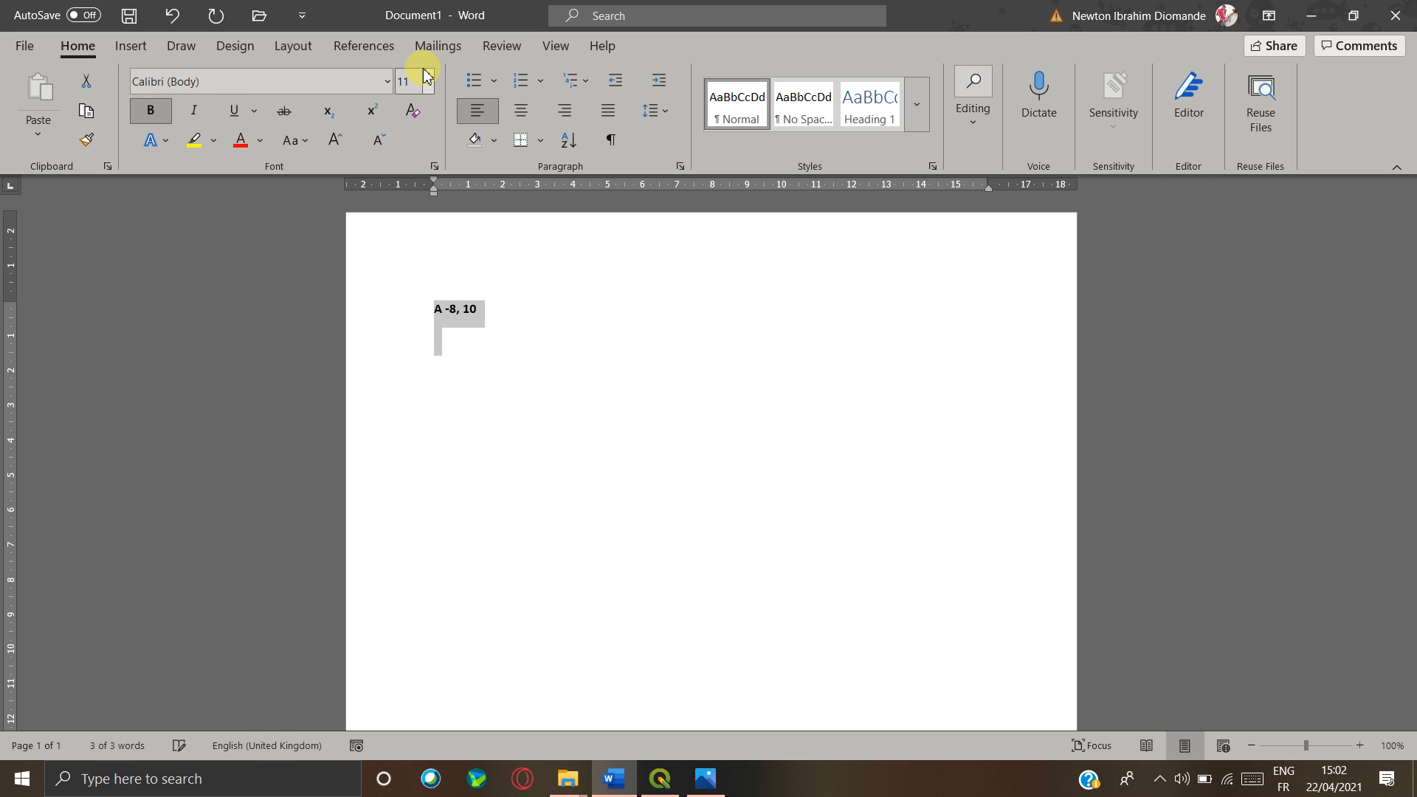
{"action": "left_click", "coordinate": [404, 81]}
{"action": "type", "text": "50"}
{"action": "key", "text": "Return"}
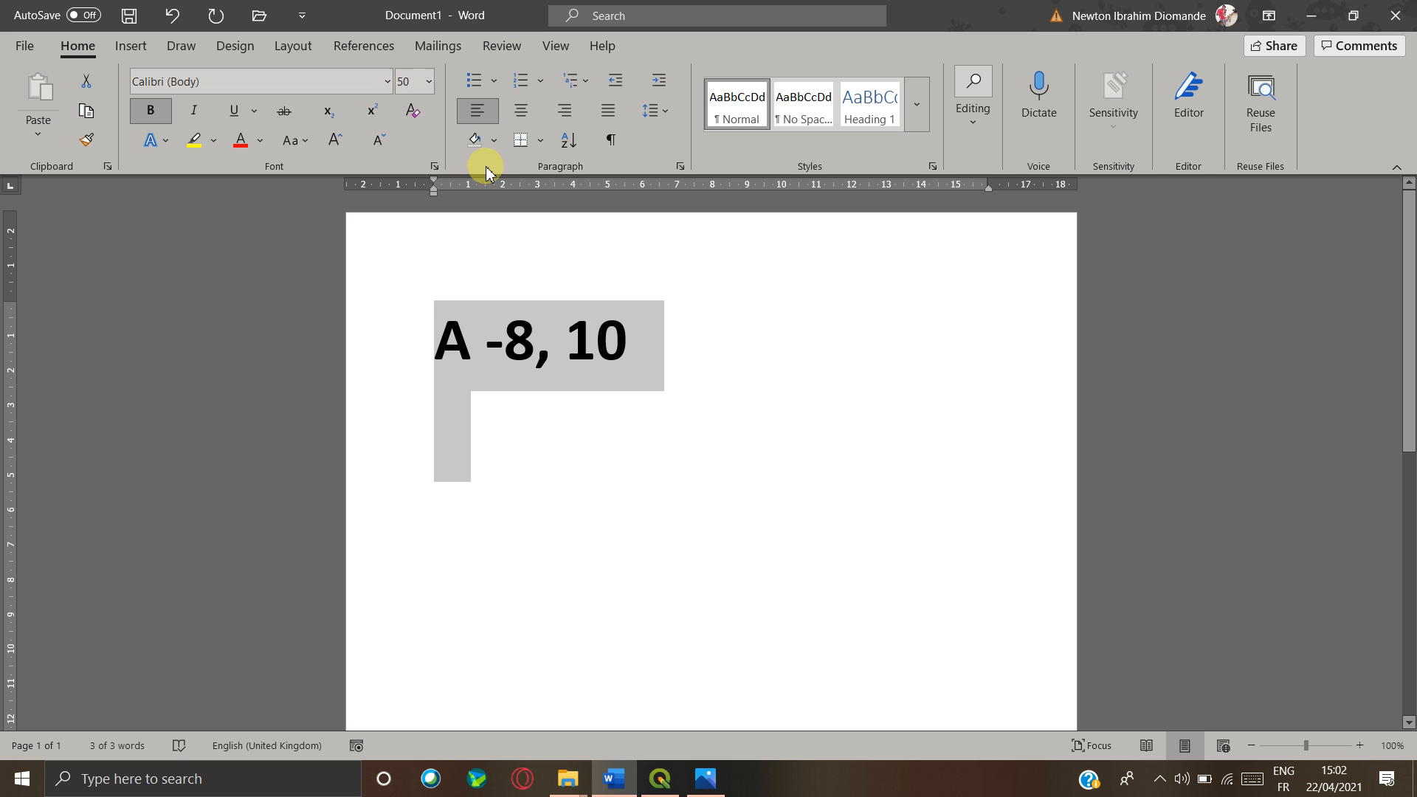
- Check the upper-right grid cross on the map in Photos and add "B -3, 10" as the second line in Word
{"action": "left_click", "coordinate": [459, 416]}
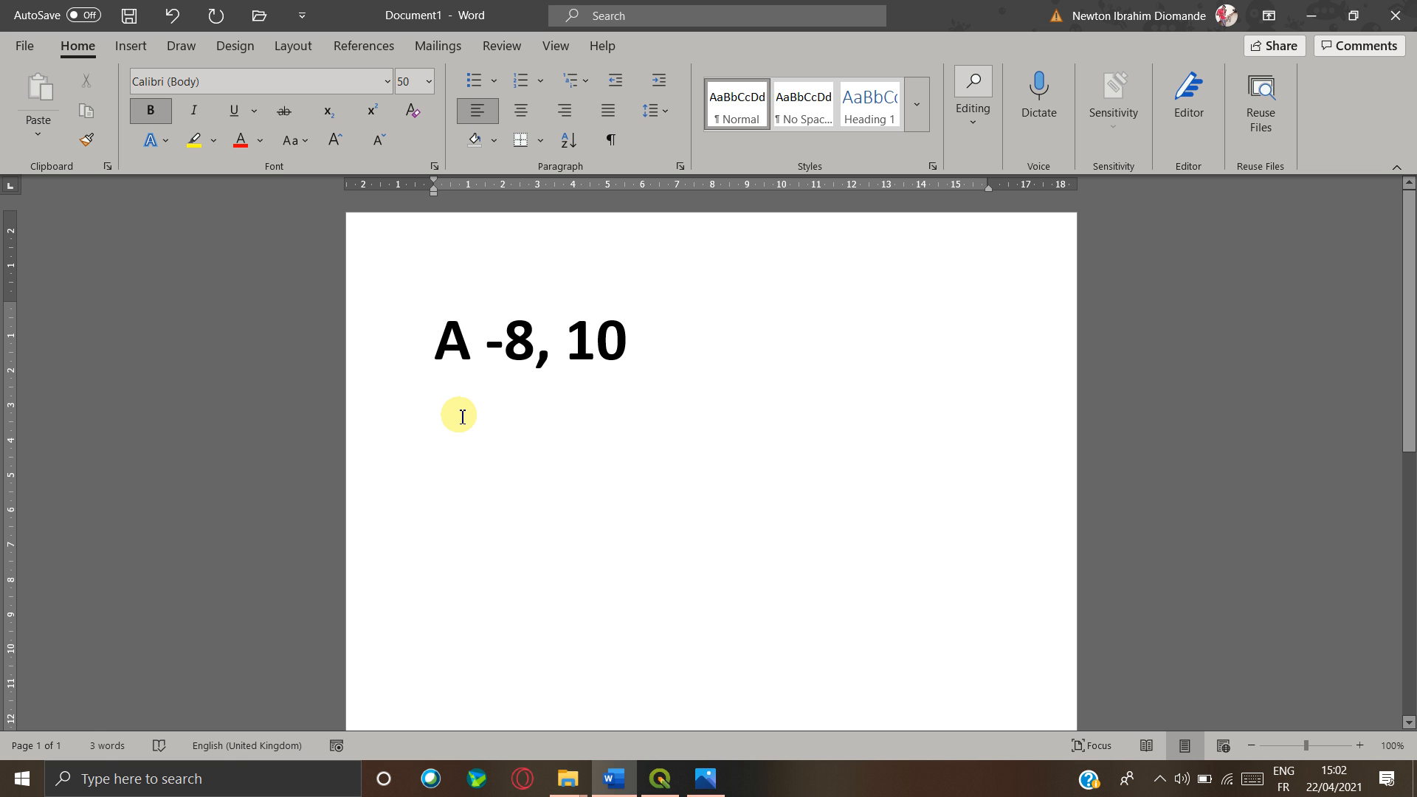
{"action": "type", "text": "B"}
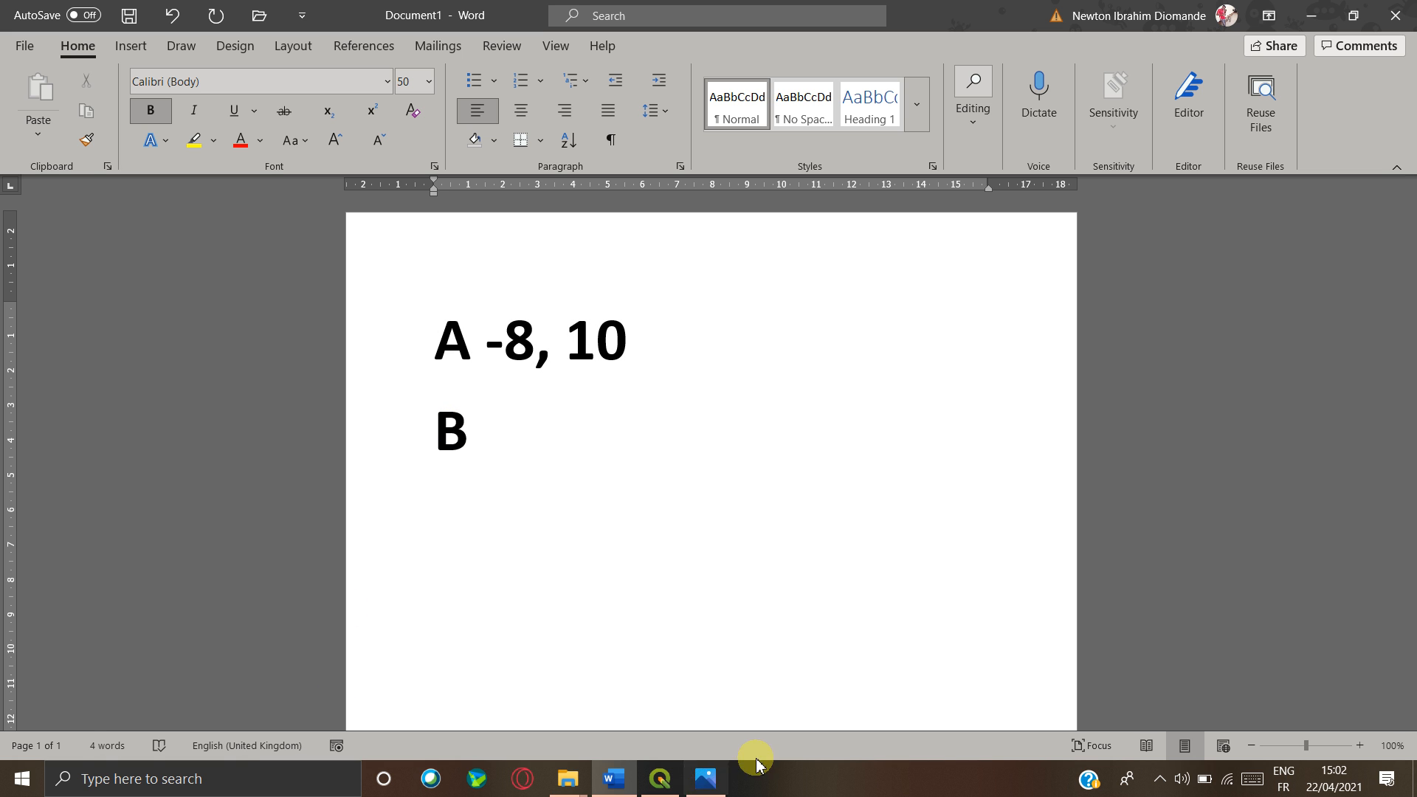
{"action": "left_click", "coordinate": [706, 779]}
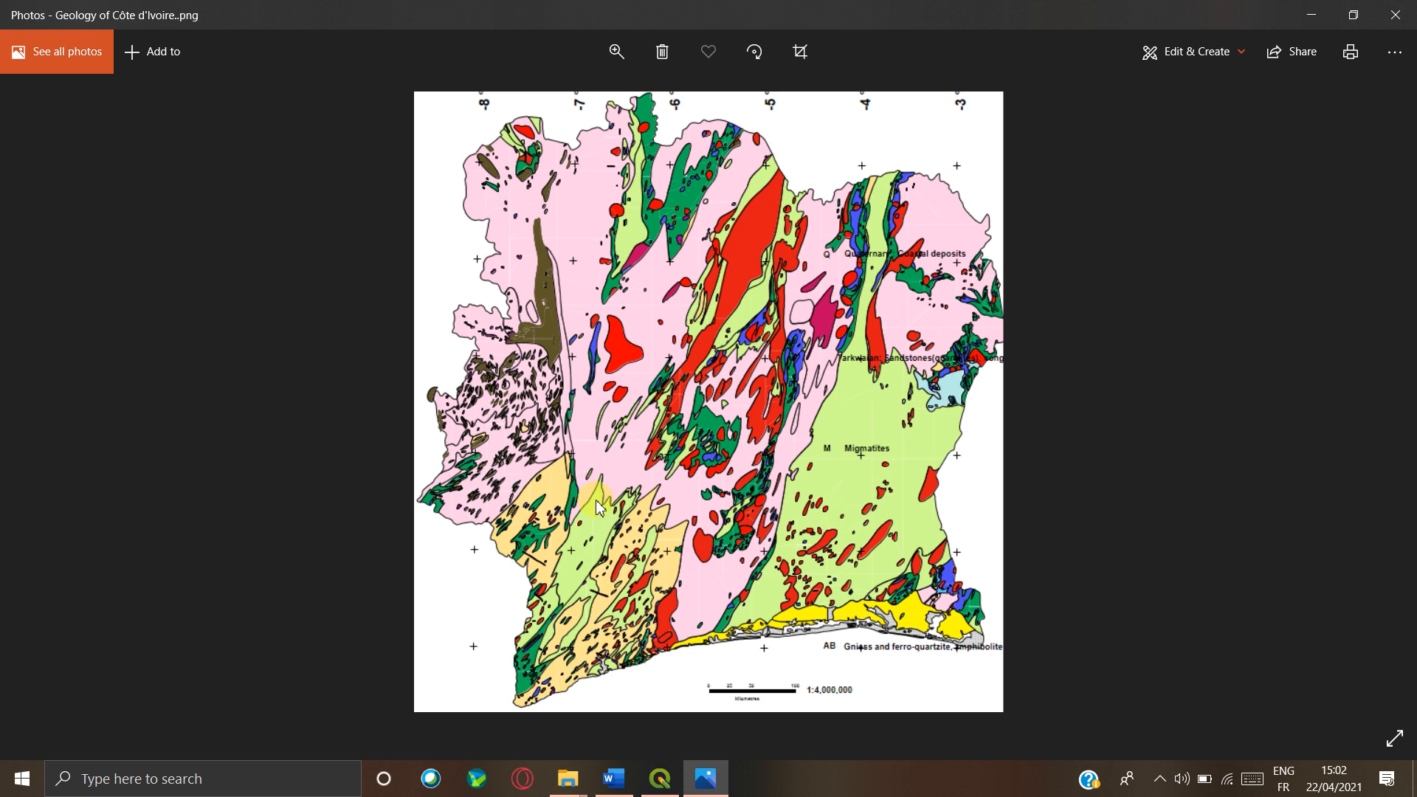
{"action": "key", "text": "alt+Tab"}
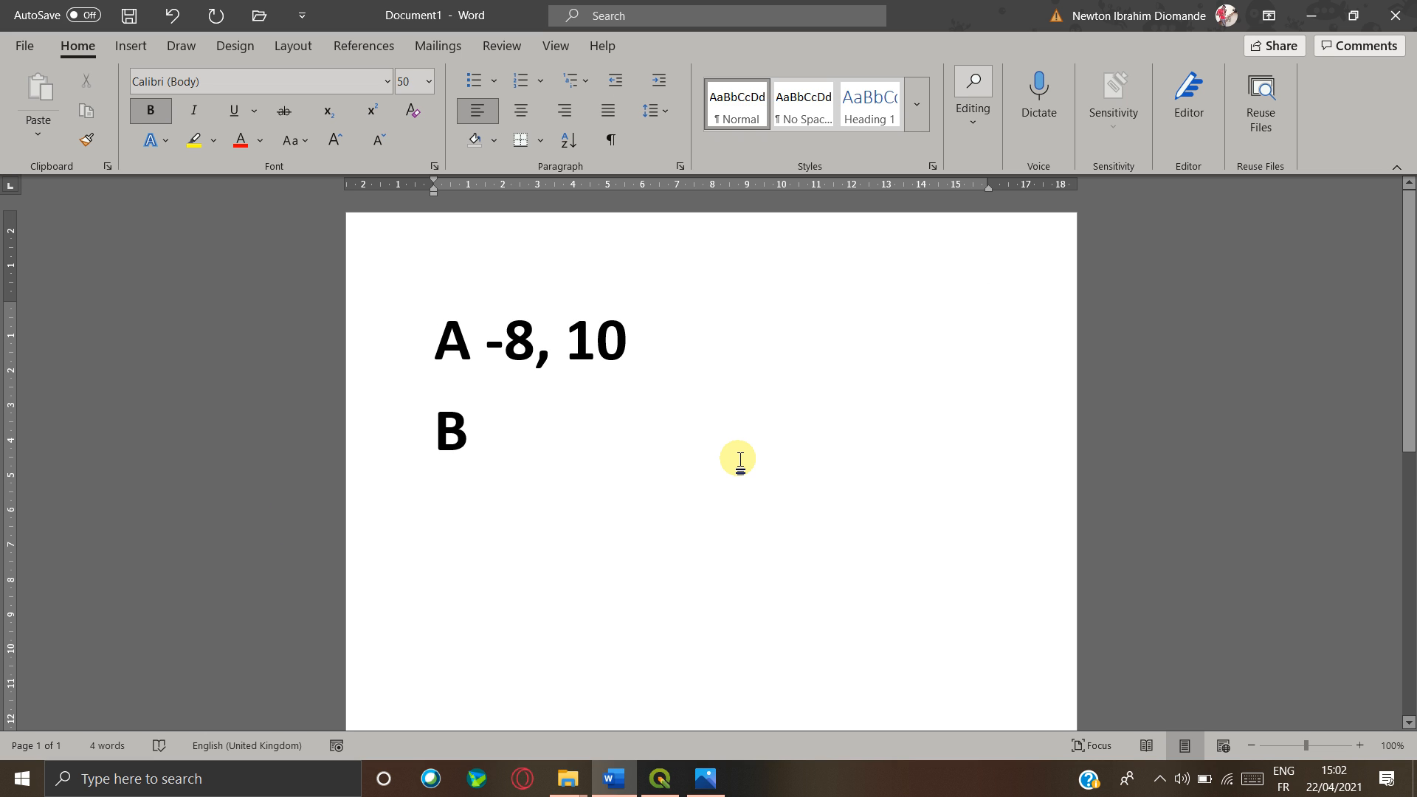
{"action": "type", "text": "-3"}
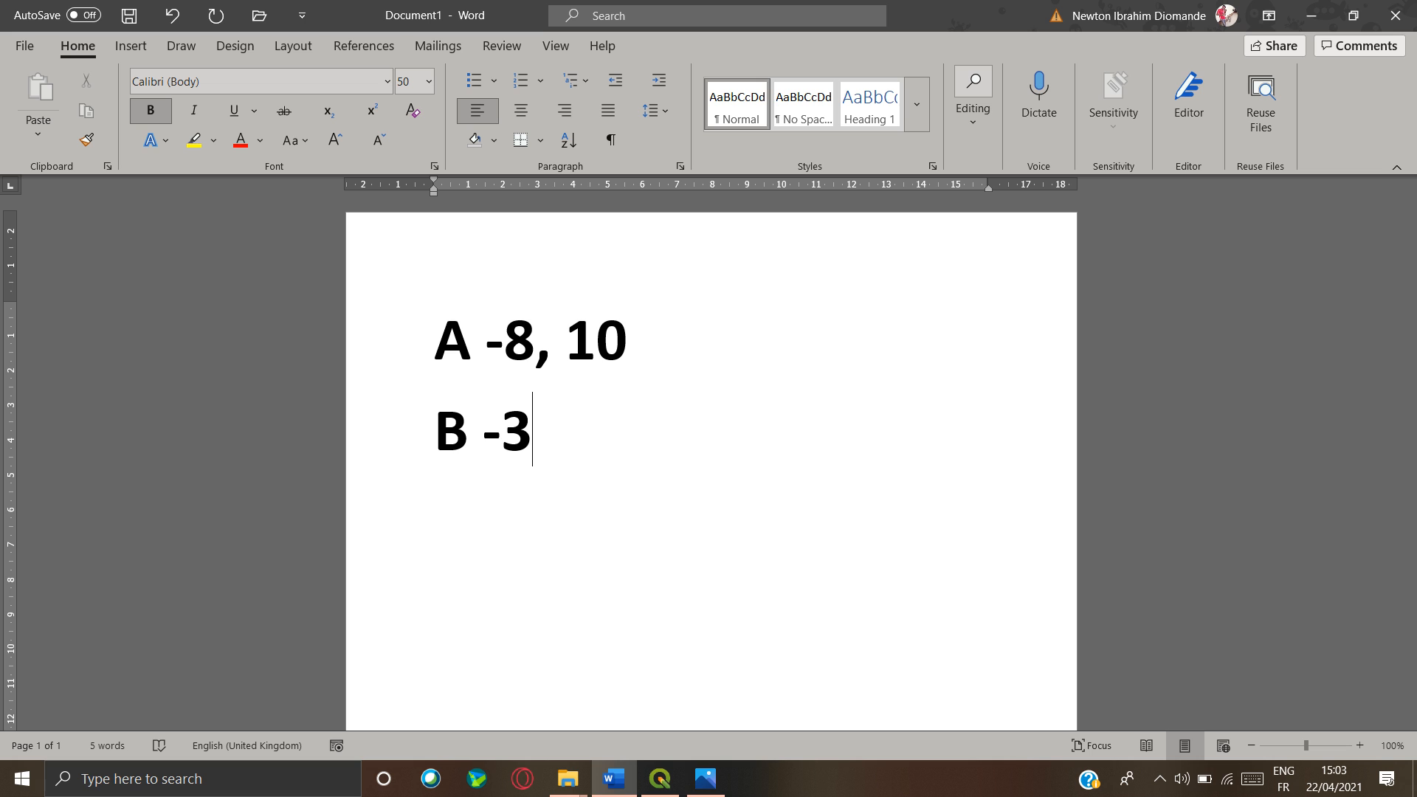
{"action": "type", "text": ", 10"}
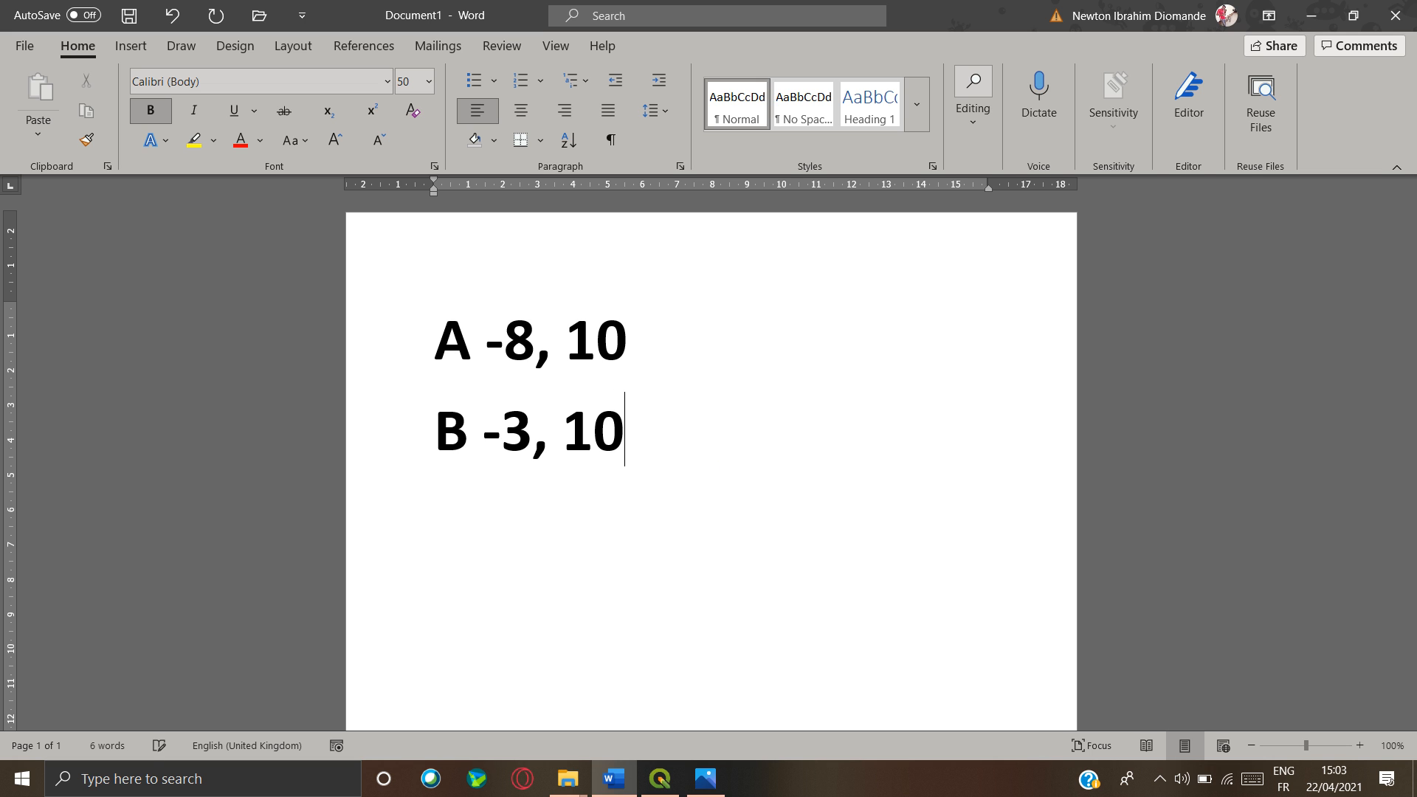
- Check the lower-right grid cross on the map in Photos and add "C -3, 5" as the third line in Word
{"action": "key", "text": "Return"}
{"action": "type", "text": "C"}
{"action": "key", "text": "alt+Tab"}
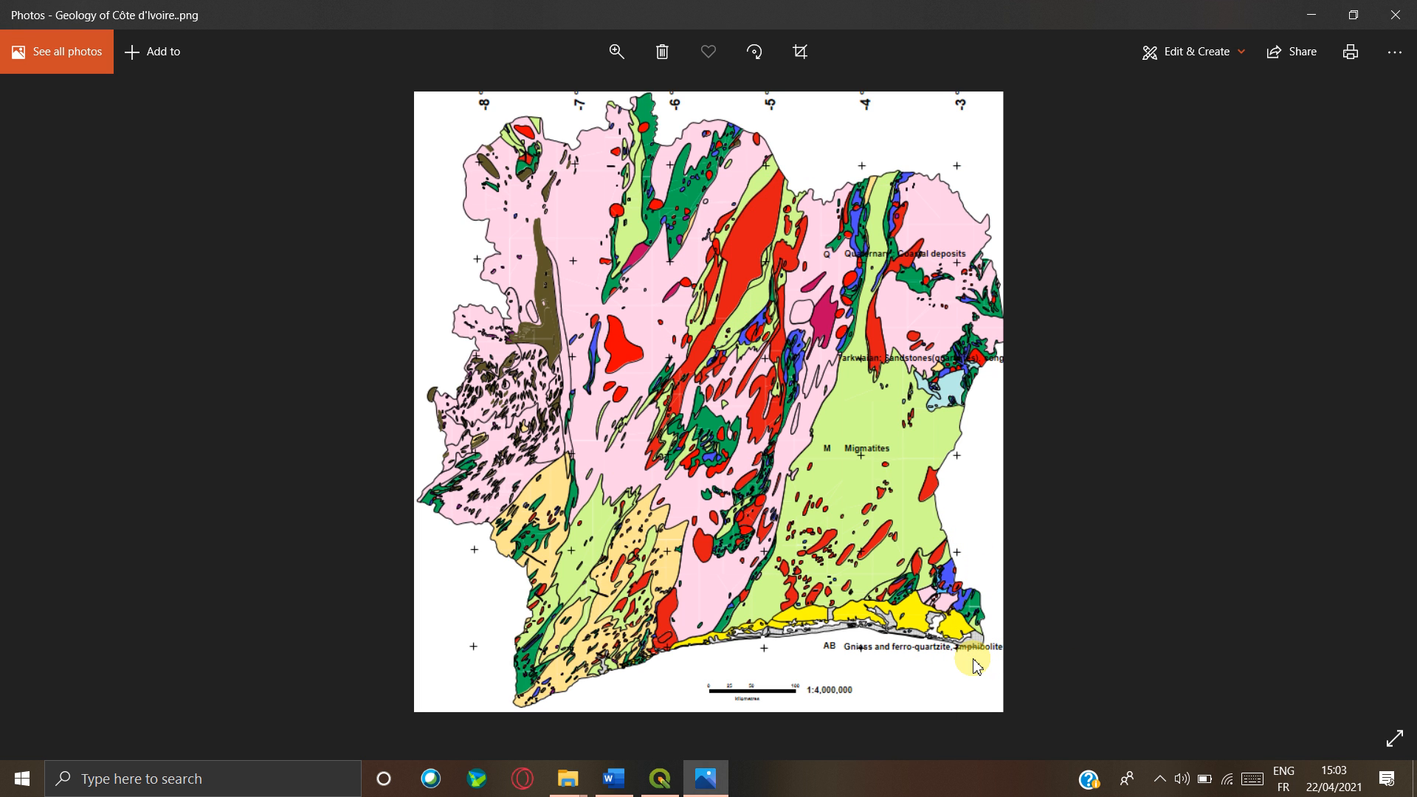
{"action": "scroll", "coordinate": [969, 663], "scroll_direction": "up", "scroll_amount": 3}
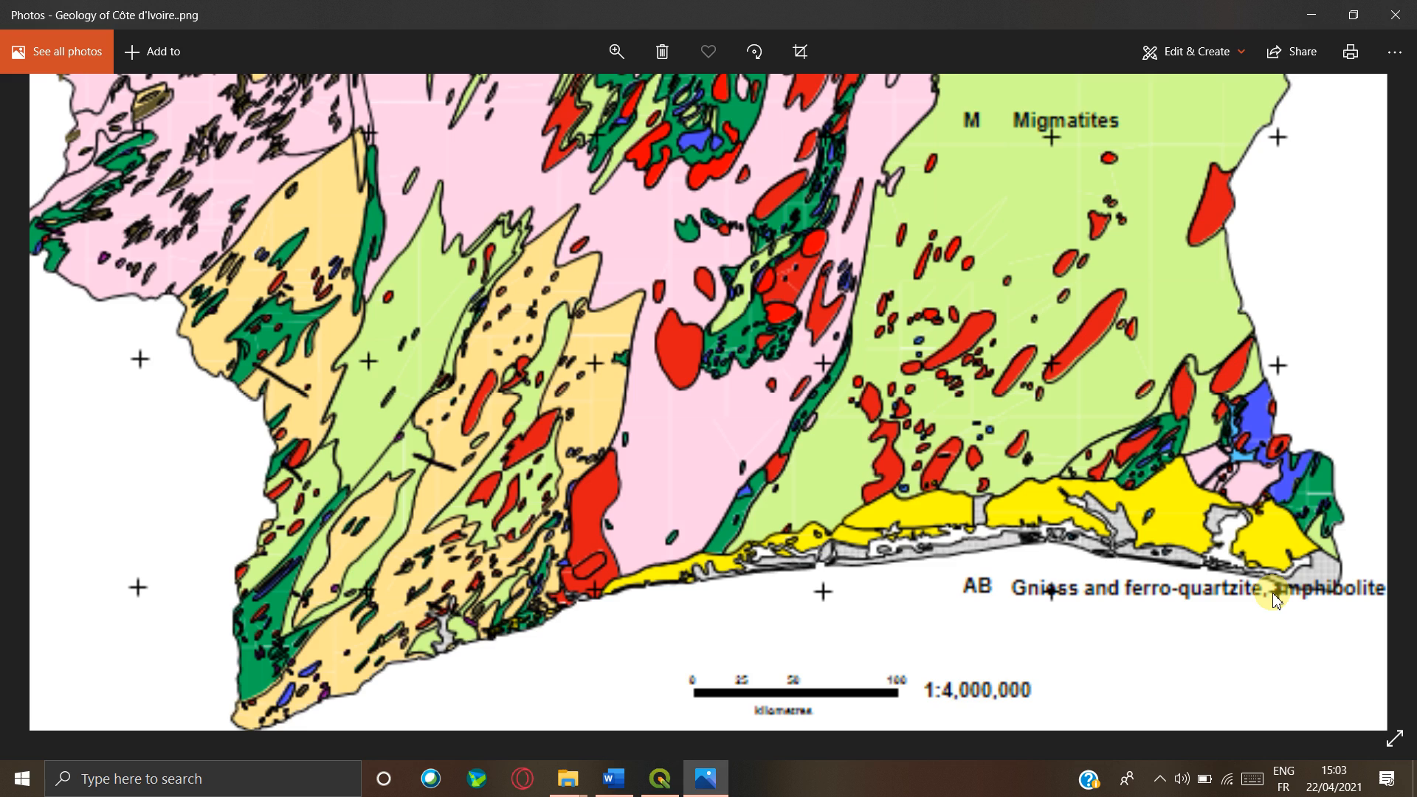
{"action": "scroll", "coordinate": [1275, 599], "scroll_direction": "down", "scroll_amount": 4}
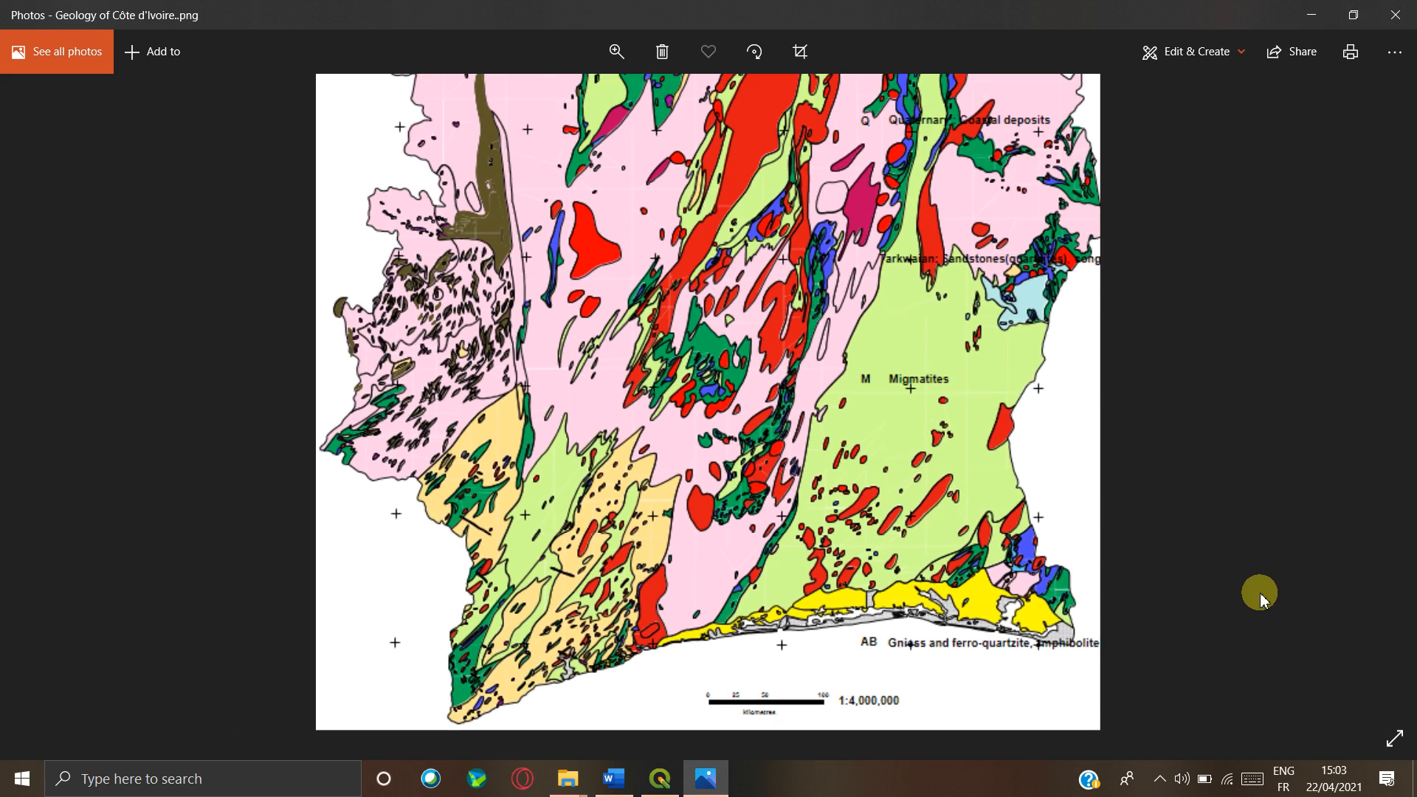
{"action": "scroll", "coordinate": [1258, 595], "scroll_direction": "down", "scroll_amount": 1}
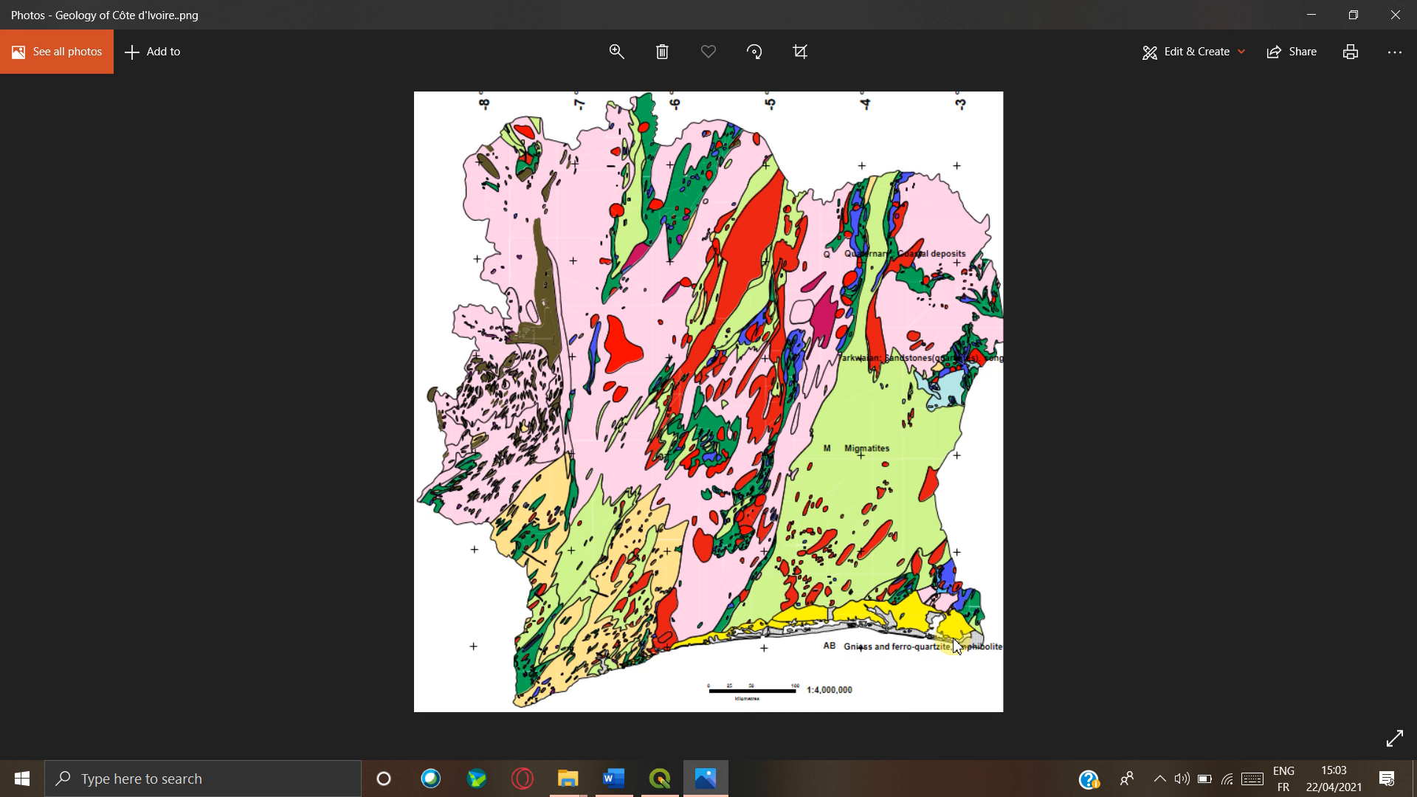
{"action": "key", "text": "alt+Tab"}
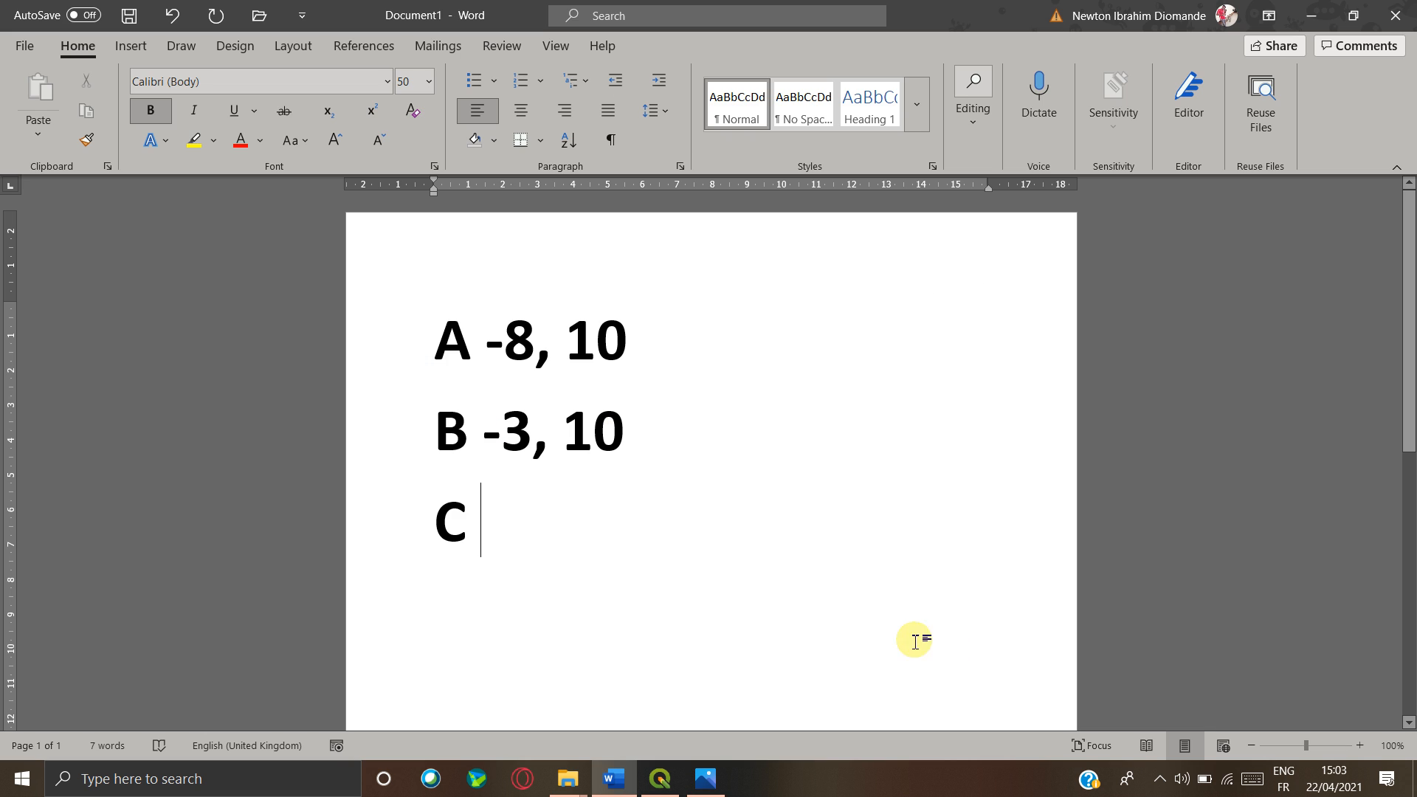
{"action": "type", "text": "-3"}
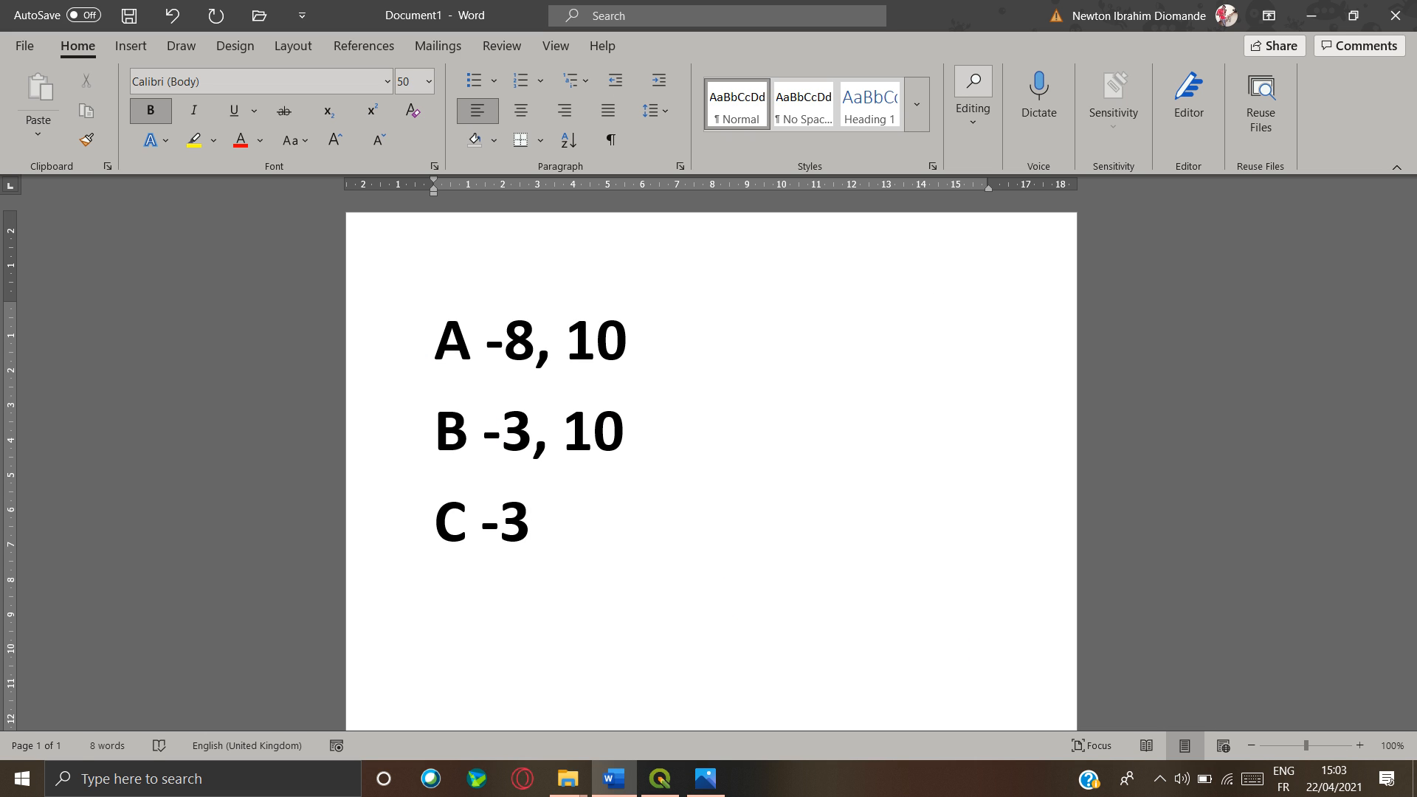
{"action": "type", "text": ", "}
{"action": "type", "text": "5 "}
- Check the lower-left grid cross on the map in Photos and add "D -8, 5" as the fourth line in Word
{"action": "type", "text": "D"}
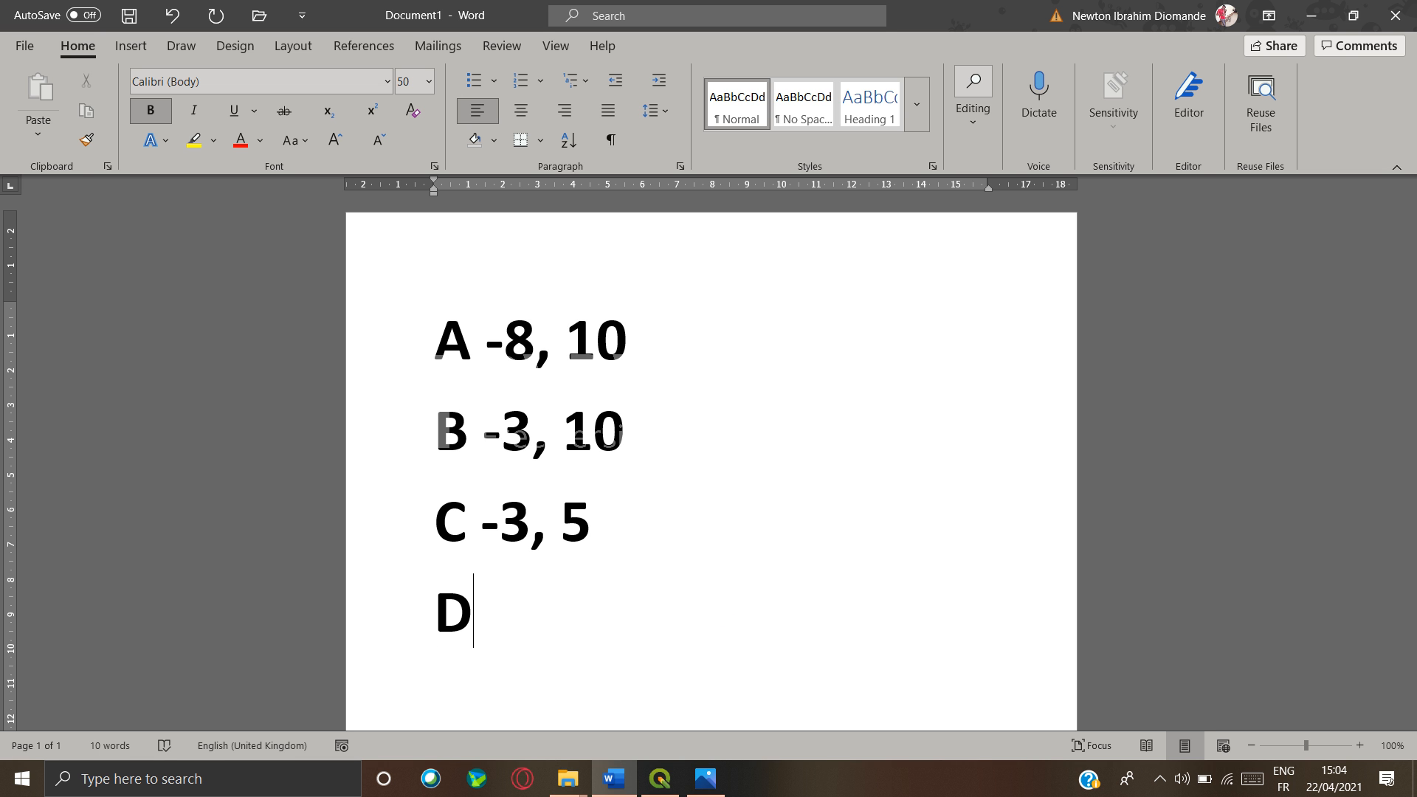
{"action": "key", "text": "alt+Tab"}
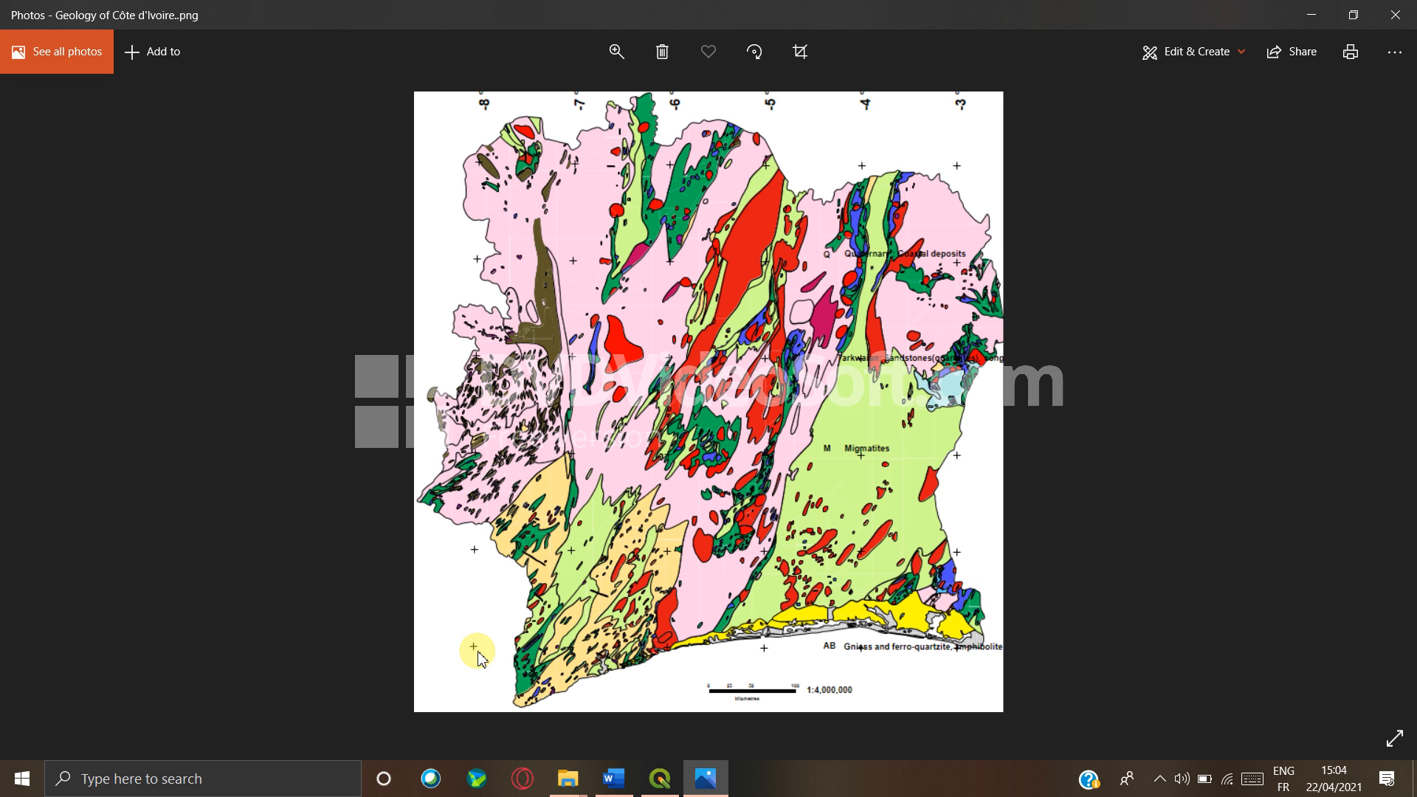
{"action": "key", "text": "alt+Tab"}
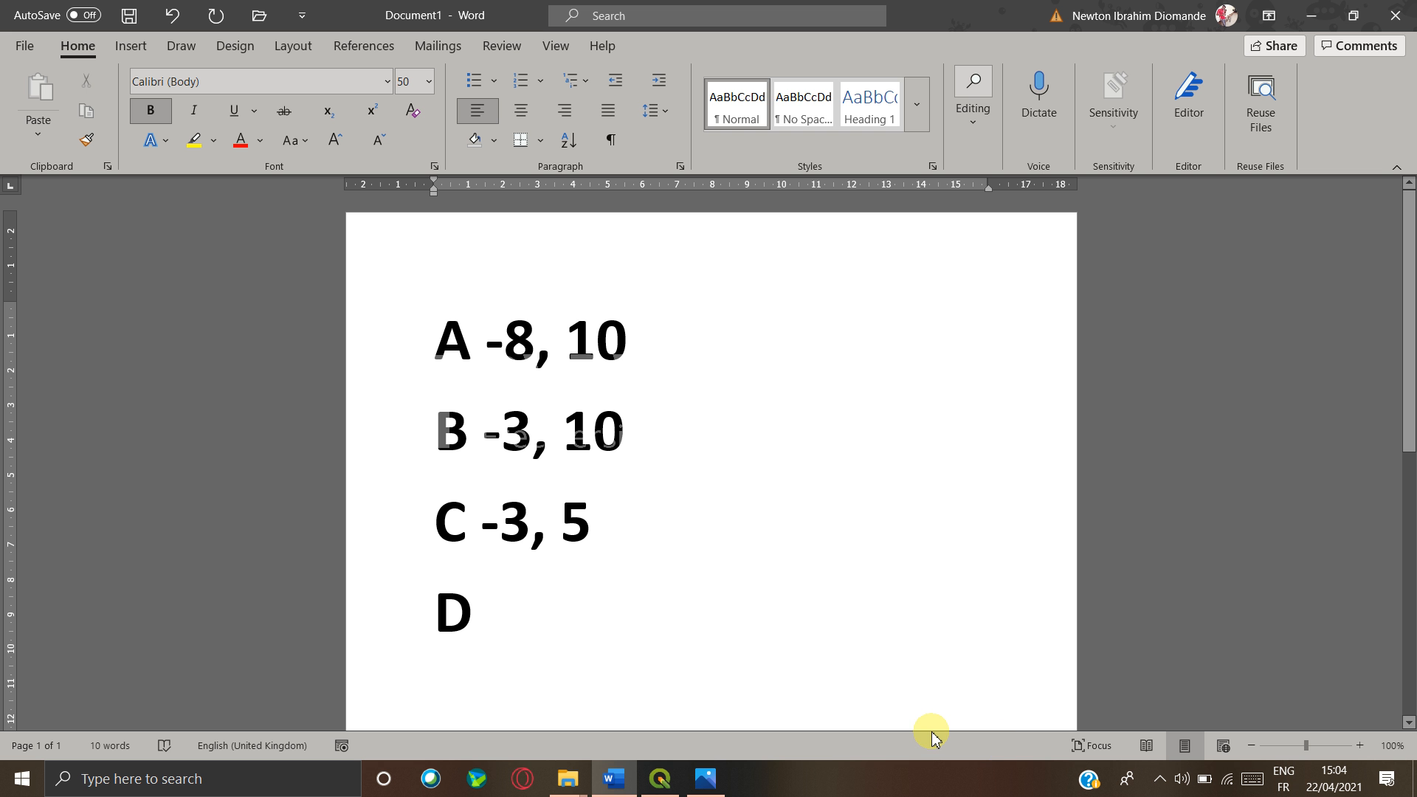
{"action": "type", "text": "-8"}
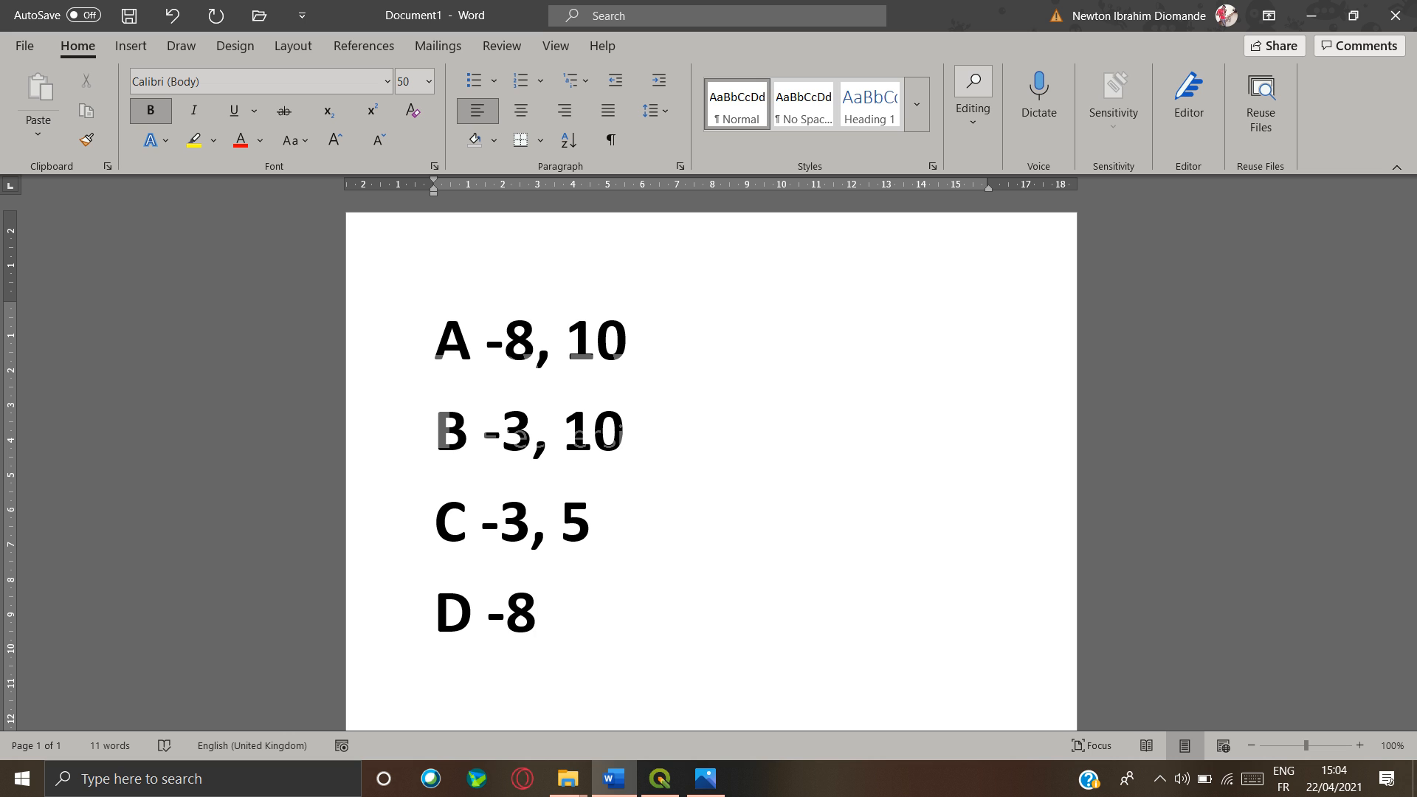
{"action": "type", "text": ", 5"}
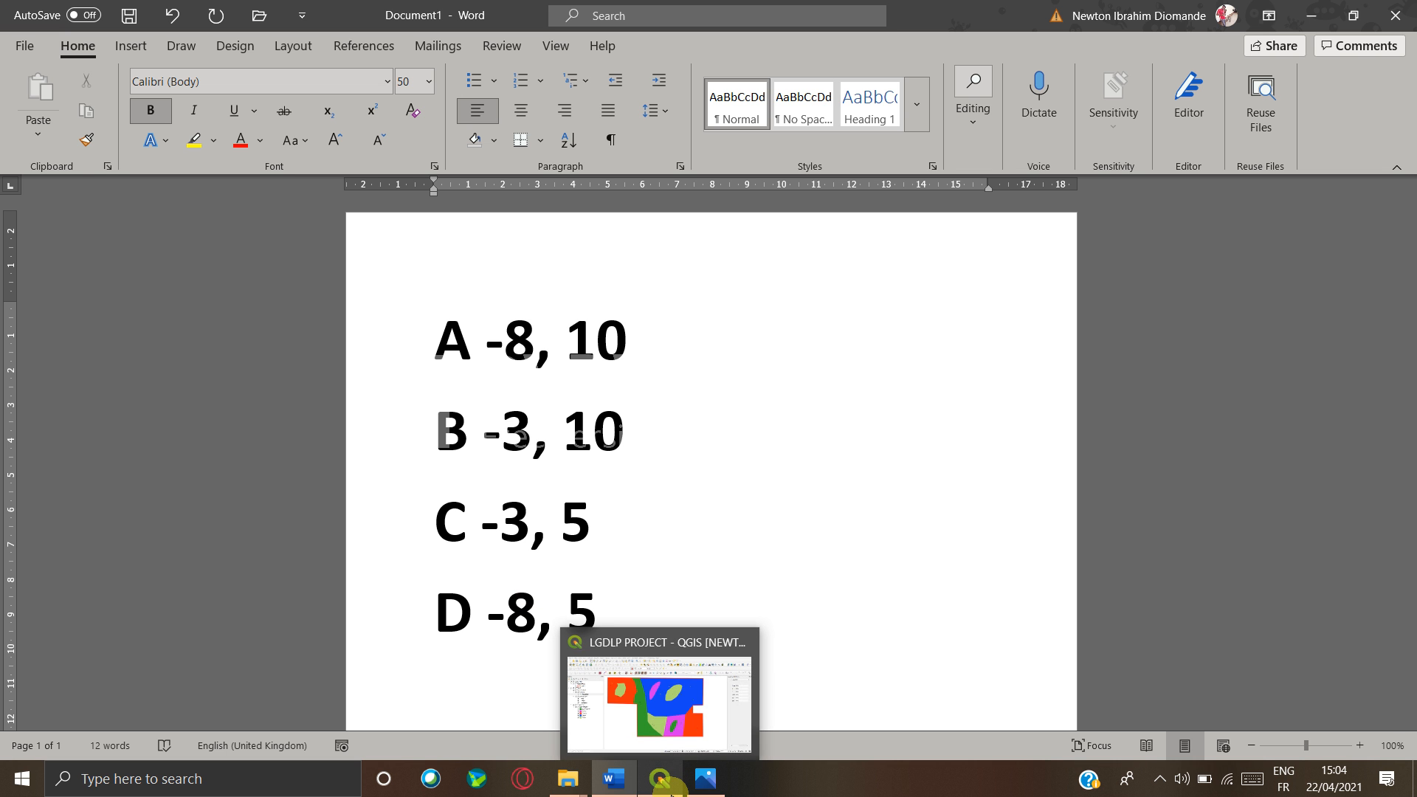
- Switch to the LGDLP PROJECT in QGIS and check the available raster tools for a georeferencing command
{"action": "left_click", "coordinate": [660, 591]}
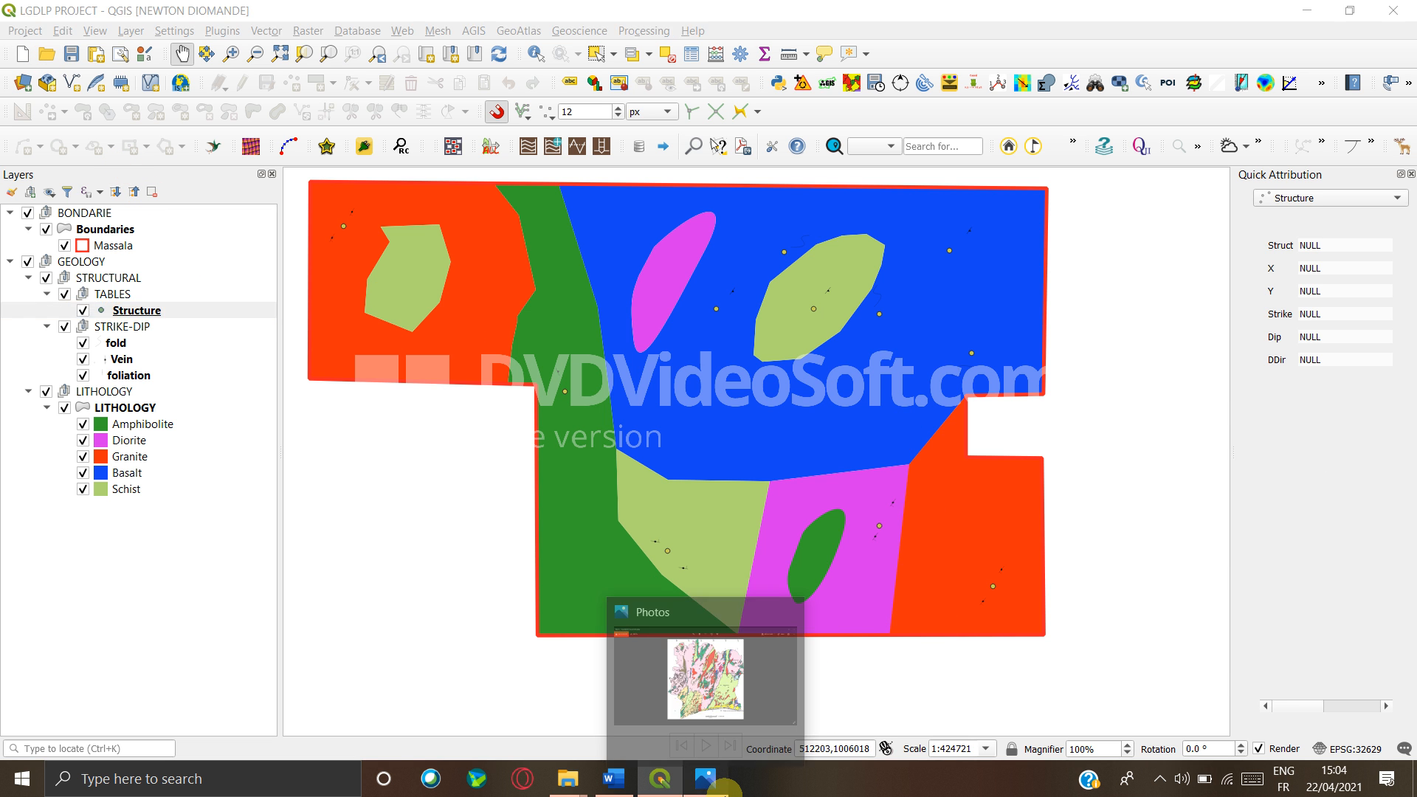
{"action": "left_click", "coordinate": [727, 787]}
{"action": "left_click", "coordinate": [727, 787]}
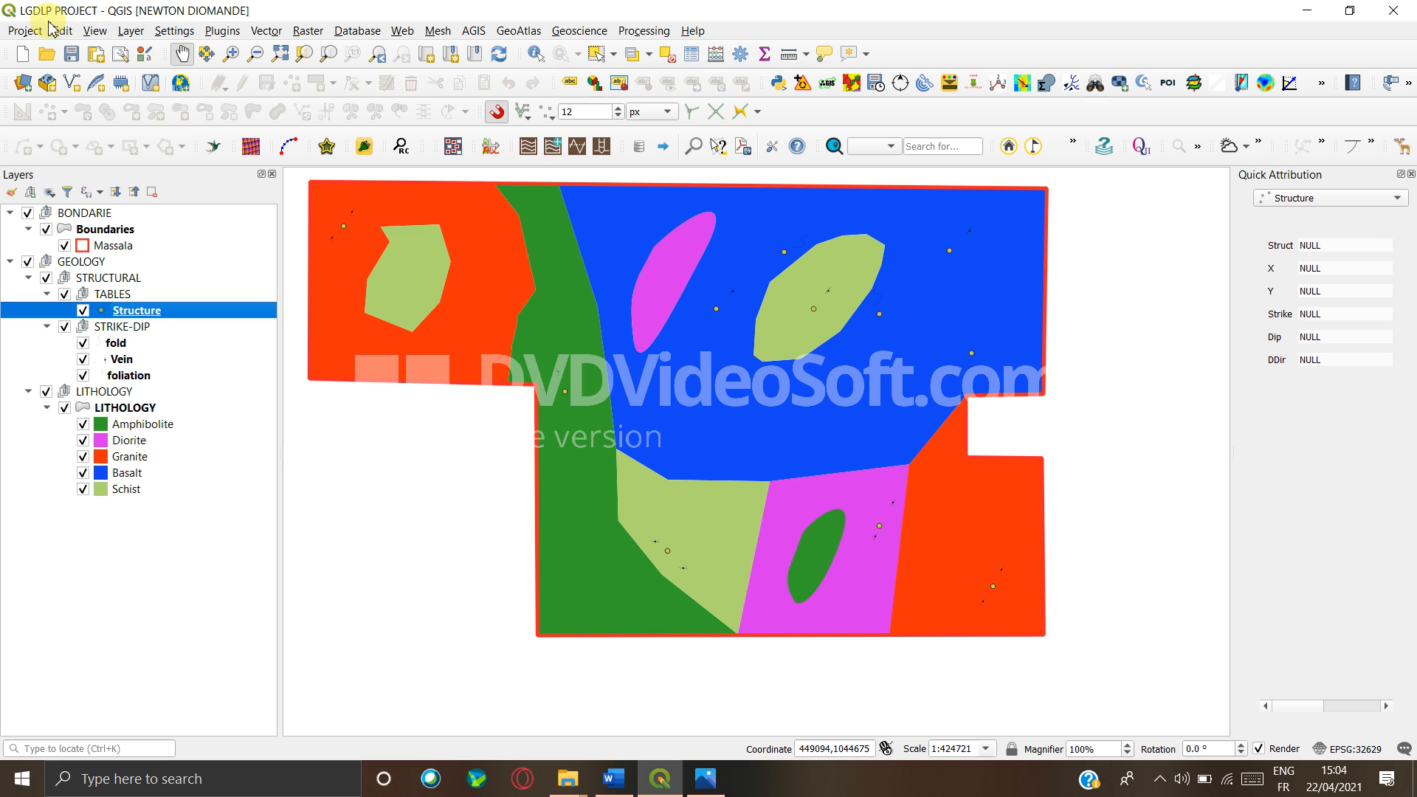
{"action": "left_click", "coordinate": [310, 31]}
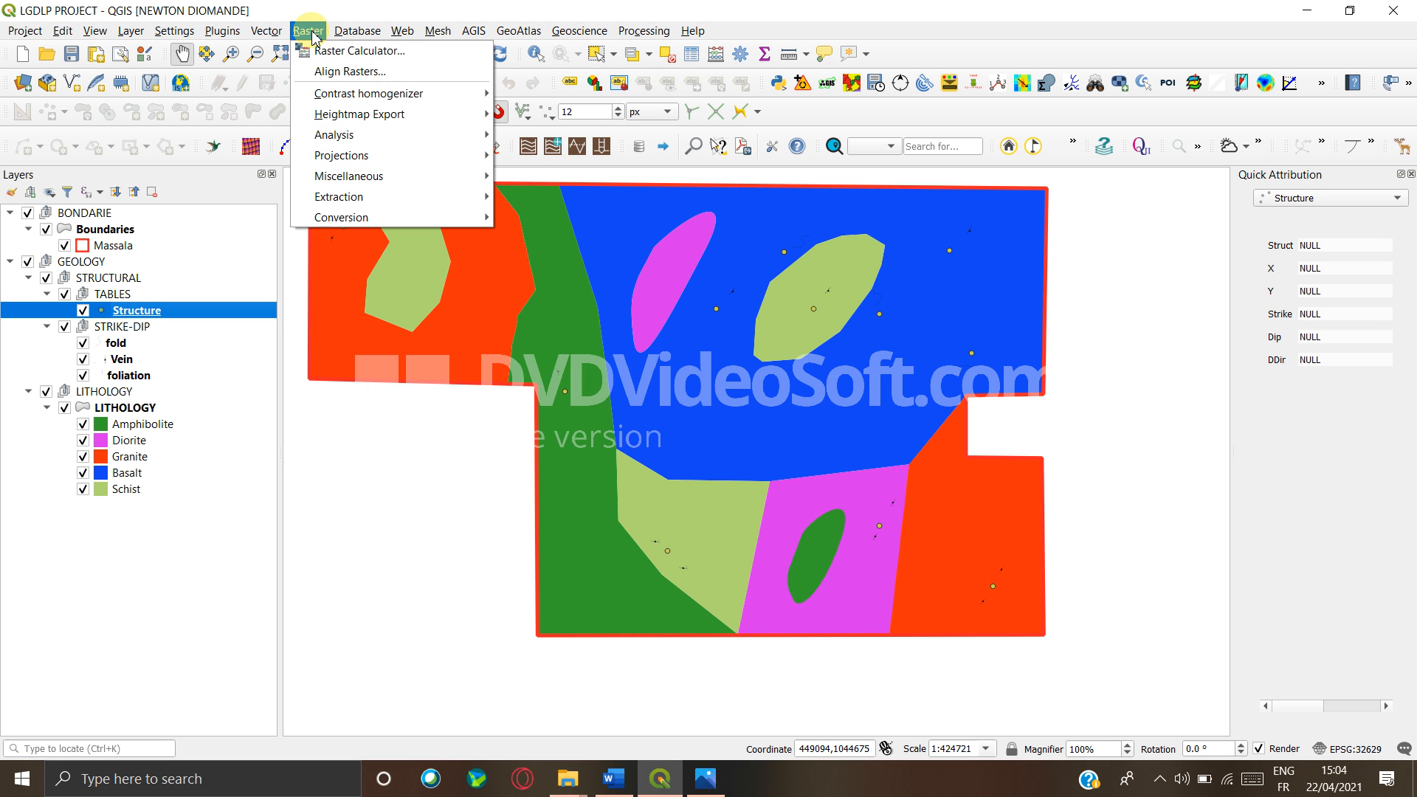
{"action": "left_click", "coordinate": [348, 81]}
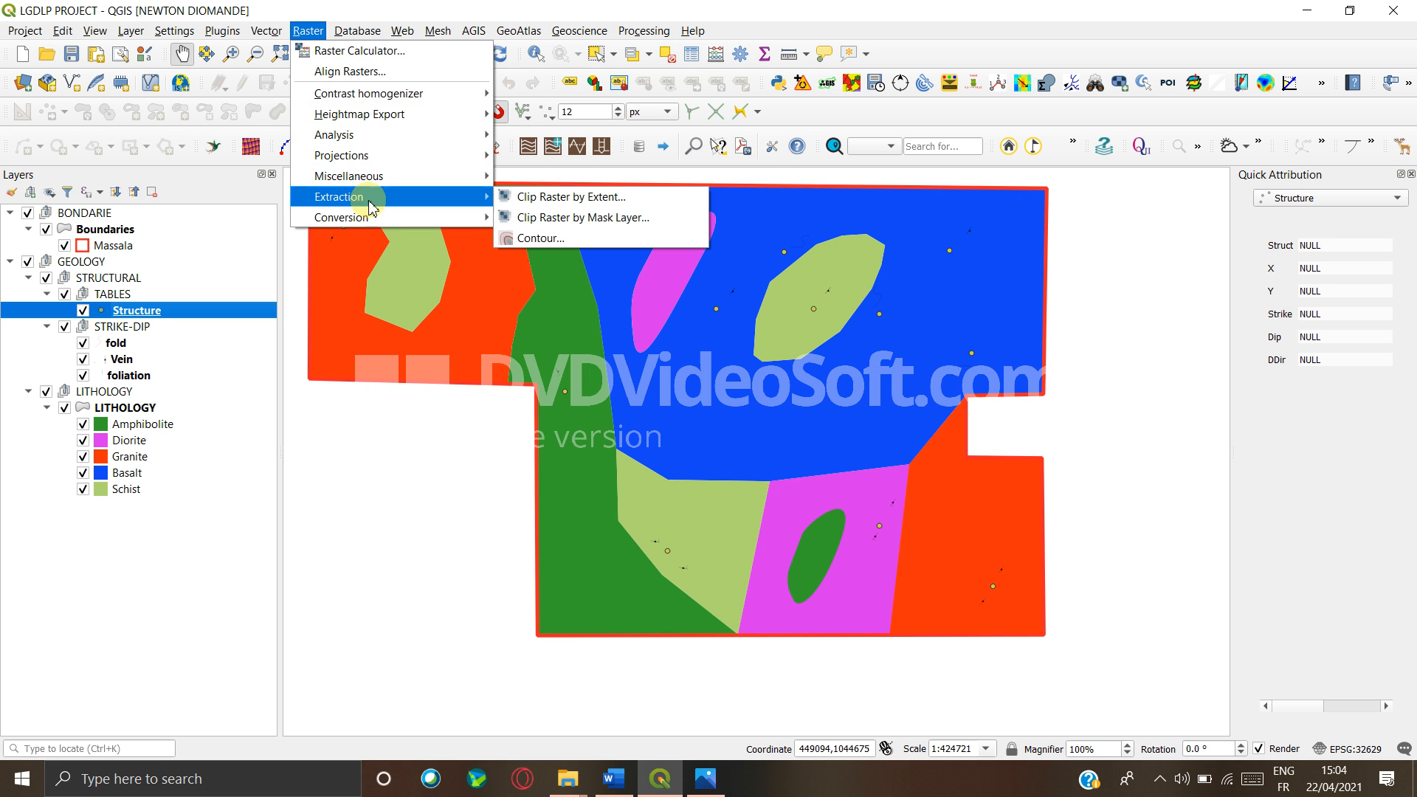
{"action": "mouse_move", "coordinate": [369, 179]}
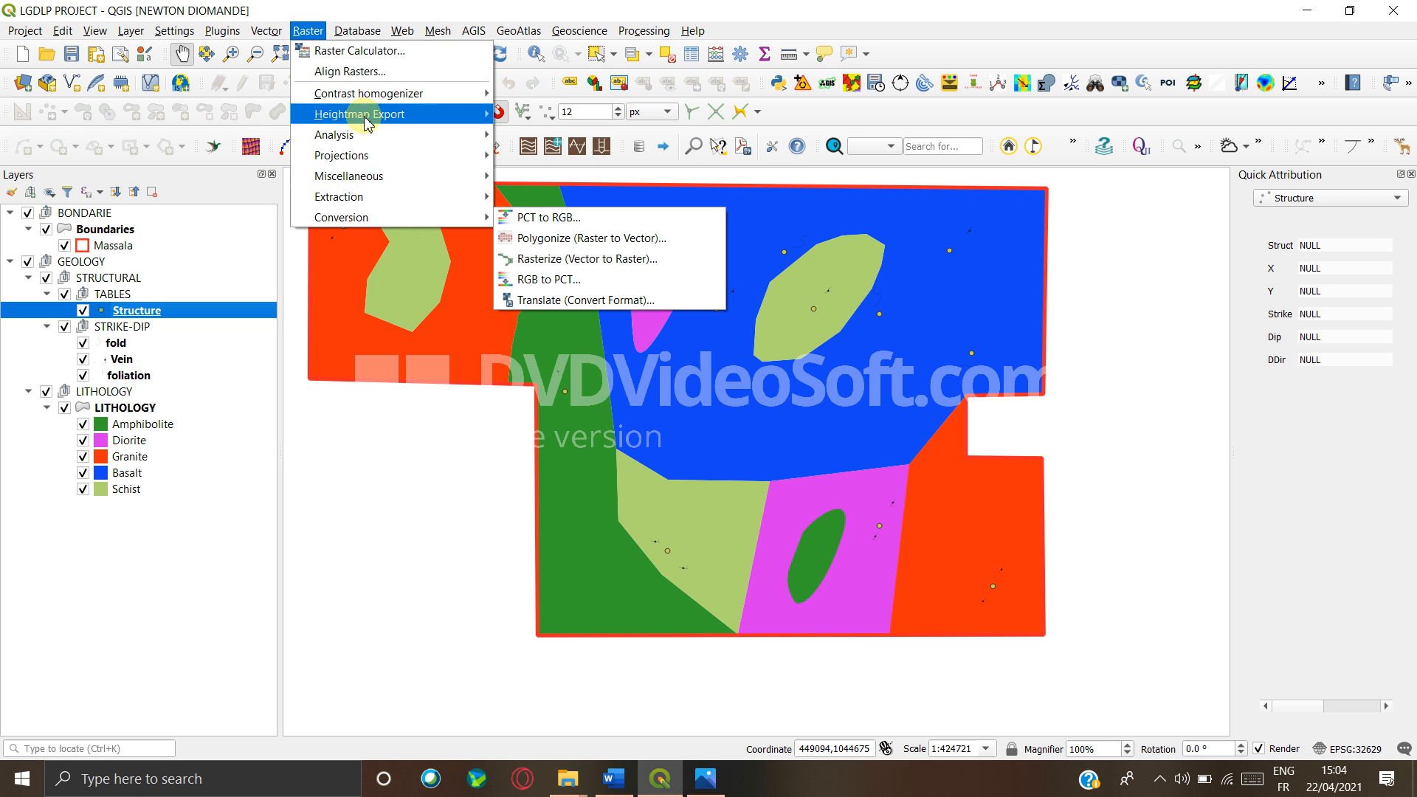
{"action": "left_click", "coordinate": [411, 184]}
{"action": "mouse_move", "coordinate": [405, 197]}
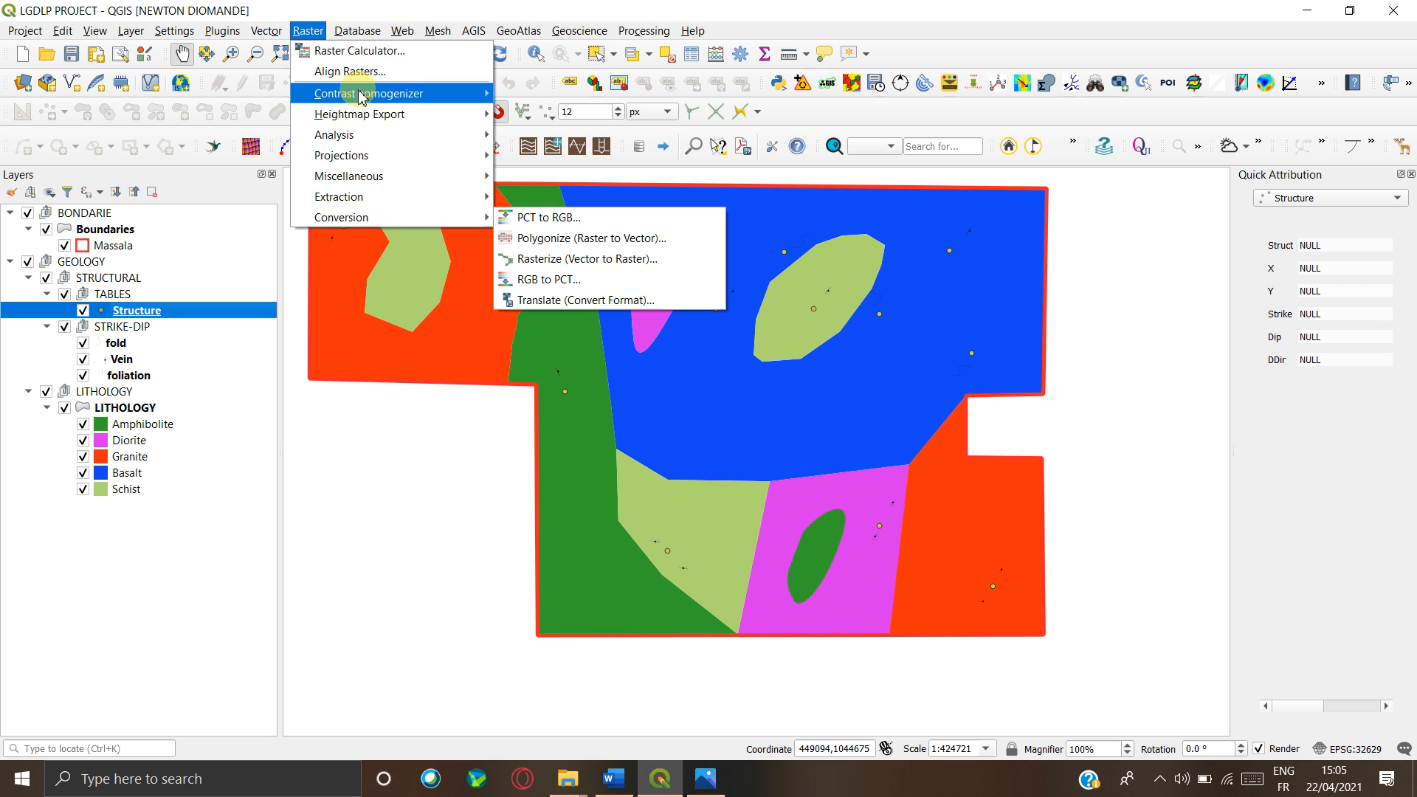
{"action": "mouse_move", "coordinate": [357, 31]}
{"action": "mouse_move", "coordinate": [310, 34]}
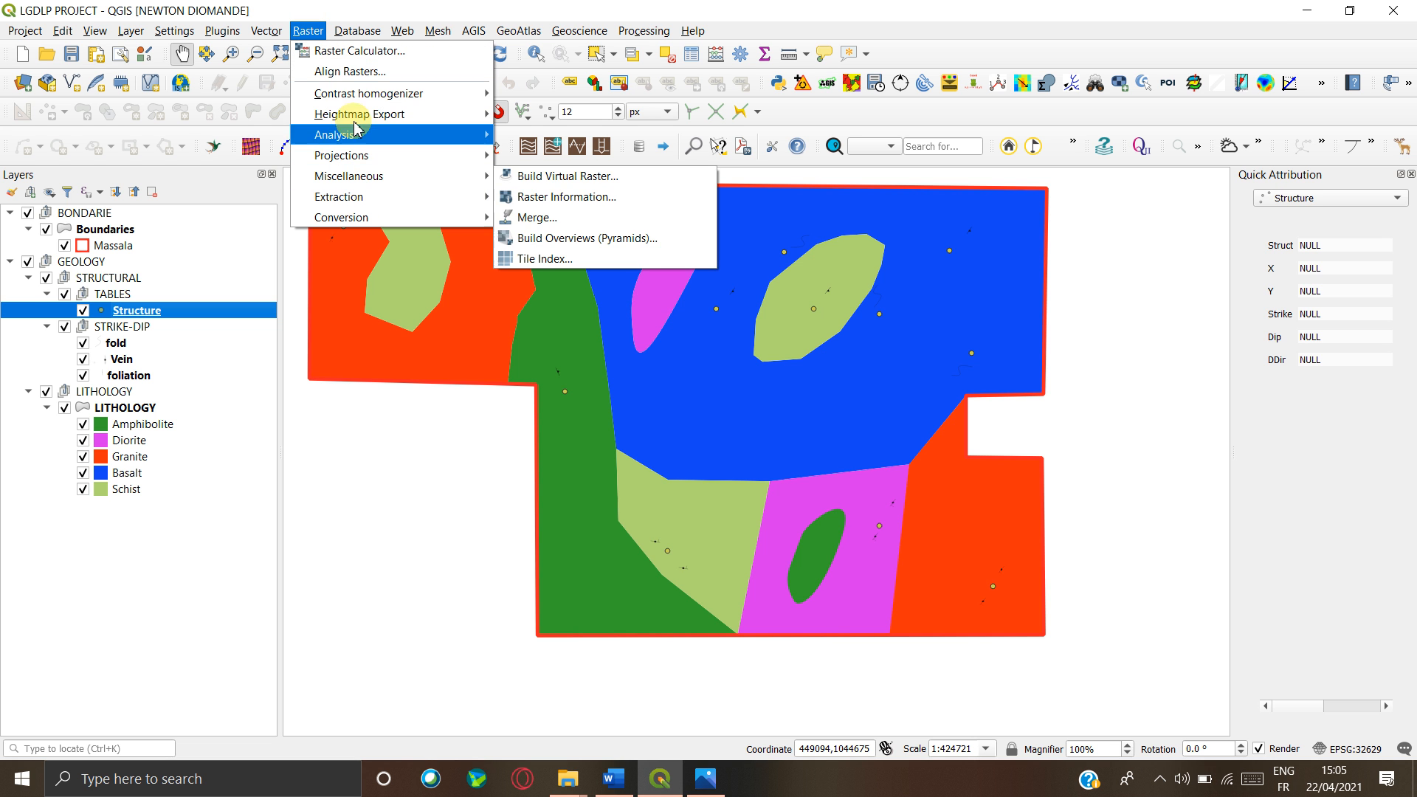
{"action": "mouse_move", "coordinate": [224, 37]}
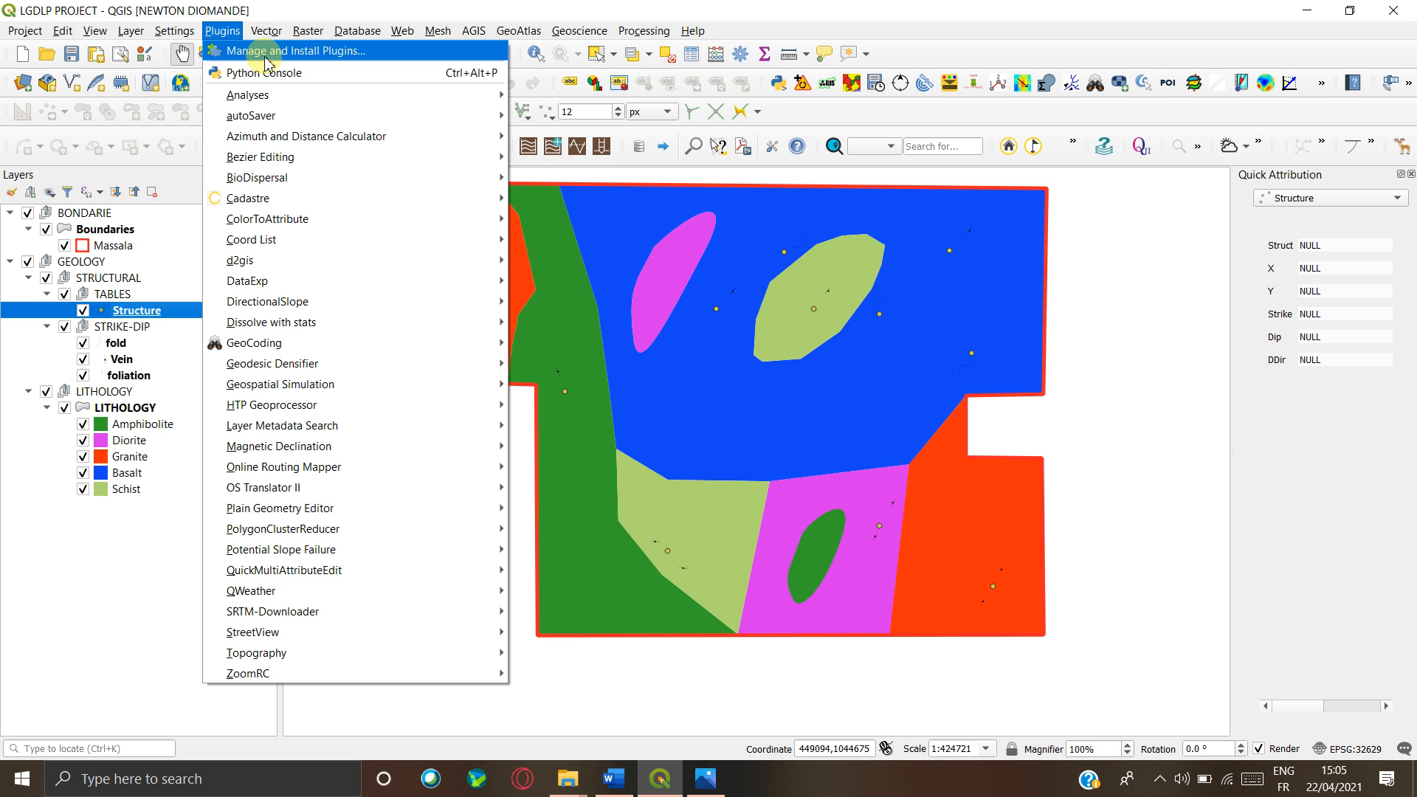
- Open the plugin manager and look through the list of all plugins for the georeferencing plugin
{"action": "left_click", "coordinate": [389, 54]}
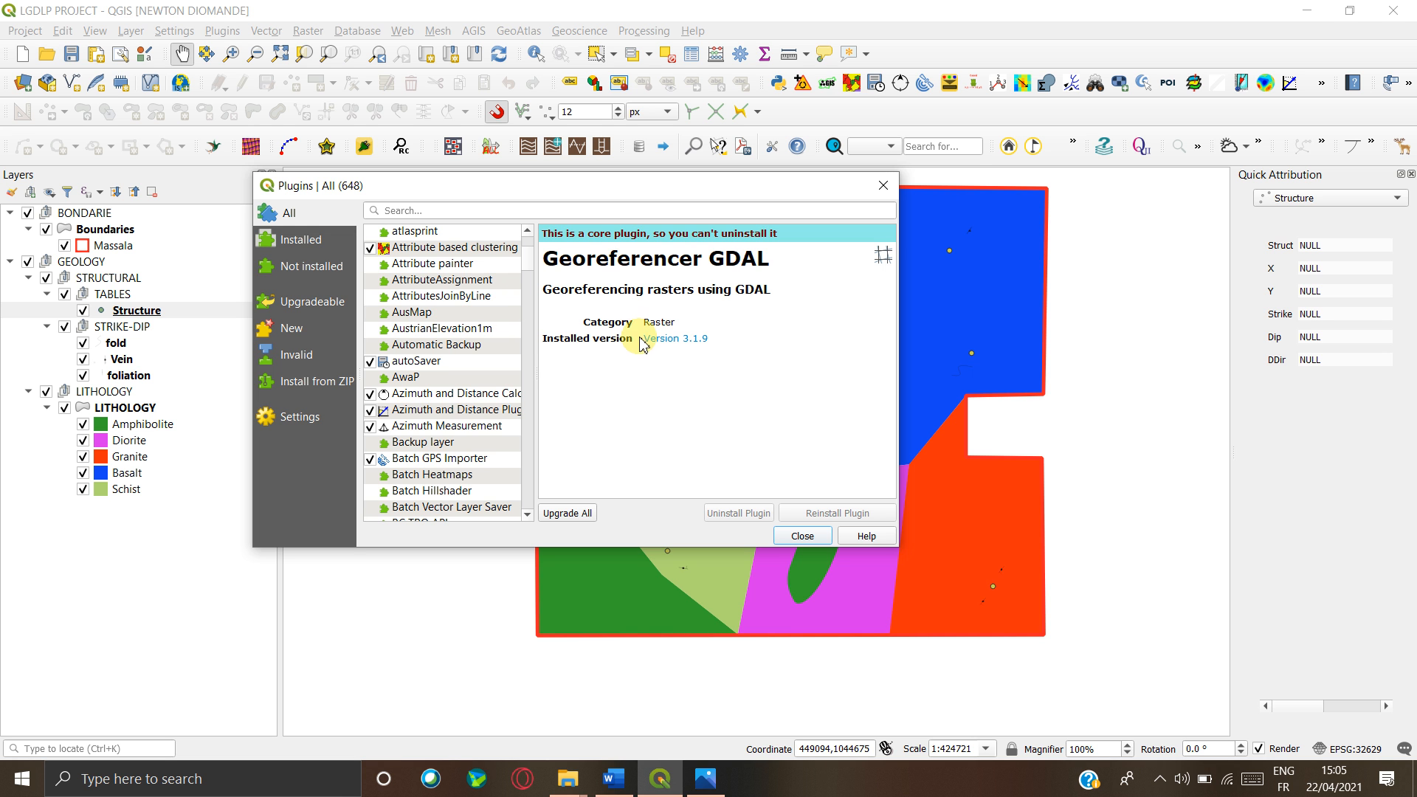
{"action": "scroll", "coordinate": [443, 414], "scroll_direction": "down", "scroll_amount": 5}
{"action": "scroll", "coordinate": [441, 421], "scroll_direction": "down", "scroll_amount": 1}
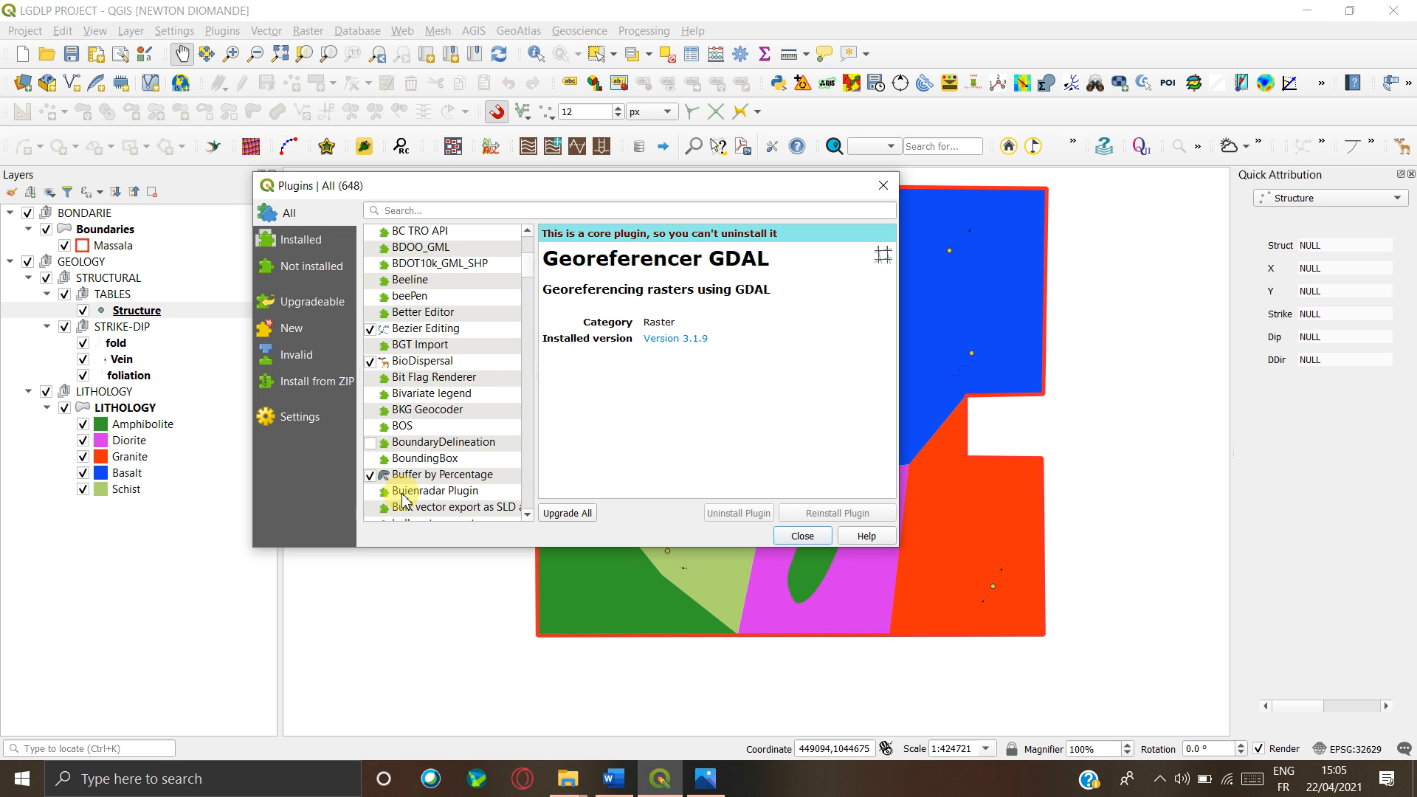
{"action": "scroll", "coordinate": [409, 491], "scroll_direction": "down", "scroll_amount": 5}
{"action": "scroll", "coordinate": [414, 477], "scroll_direction": "down", "scroll_amount": 4}
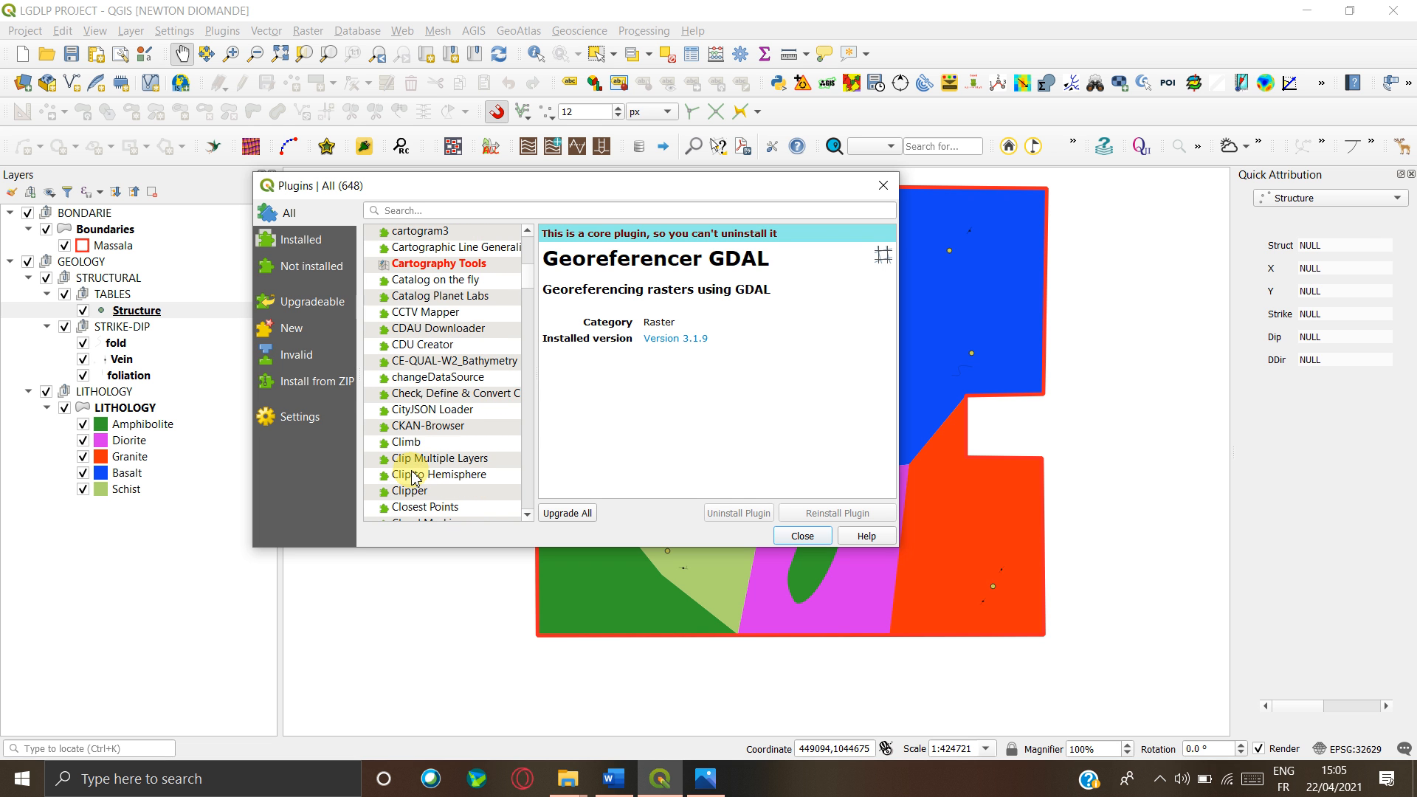
{"action": "scroll", "coordinate": [443, 395], "scroll_direction": "down", "scroll_amount": 4}
{"action": "scroll", "coordinate": [445, 402], "scroll_direction": "down", "scroll_amount": 4}
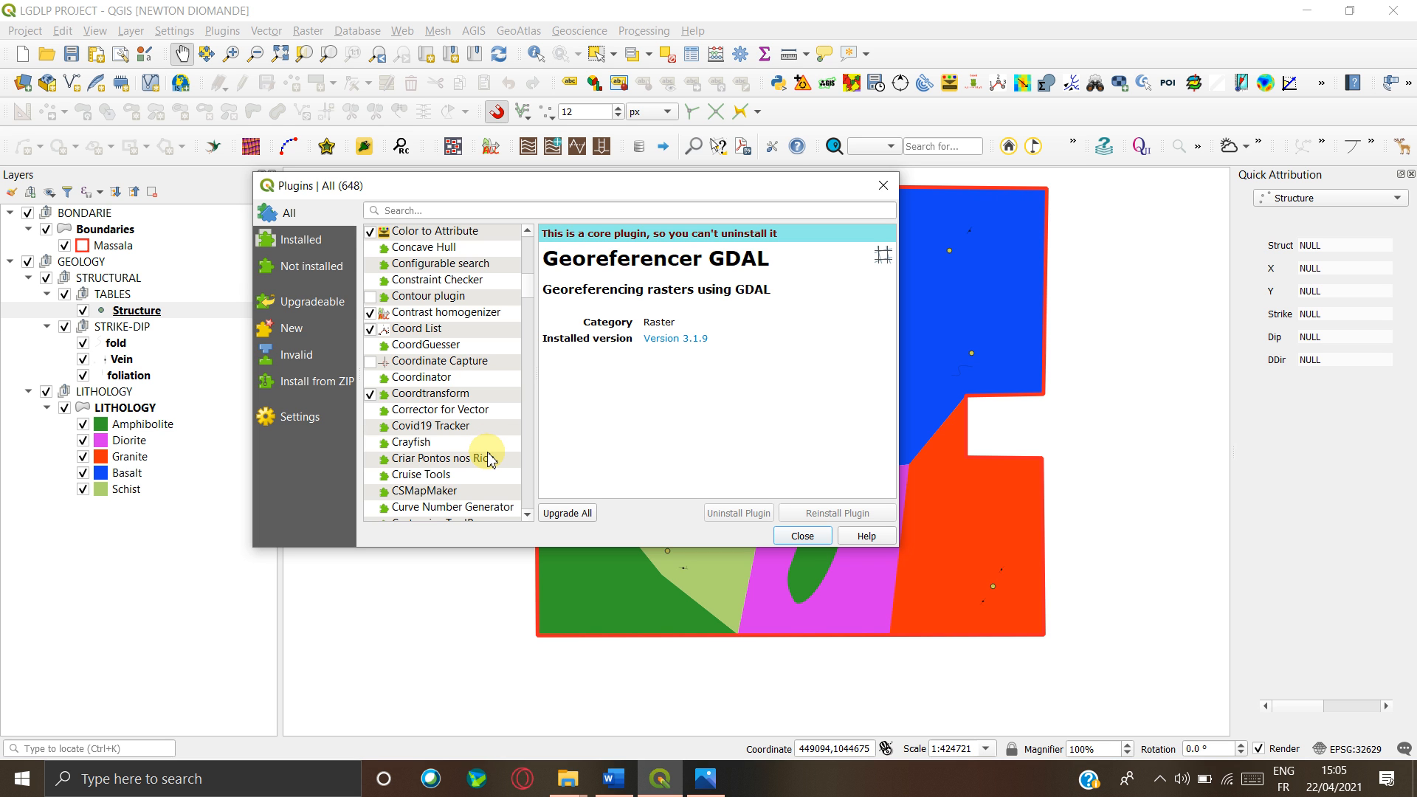
{"action": "scroll", "coordinate": [489, 461], "scroll_direction": "down", "scroll_amount": 4}
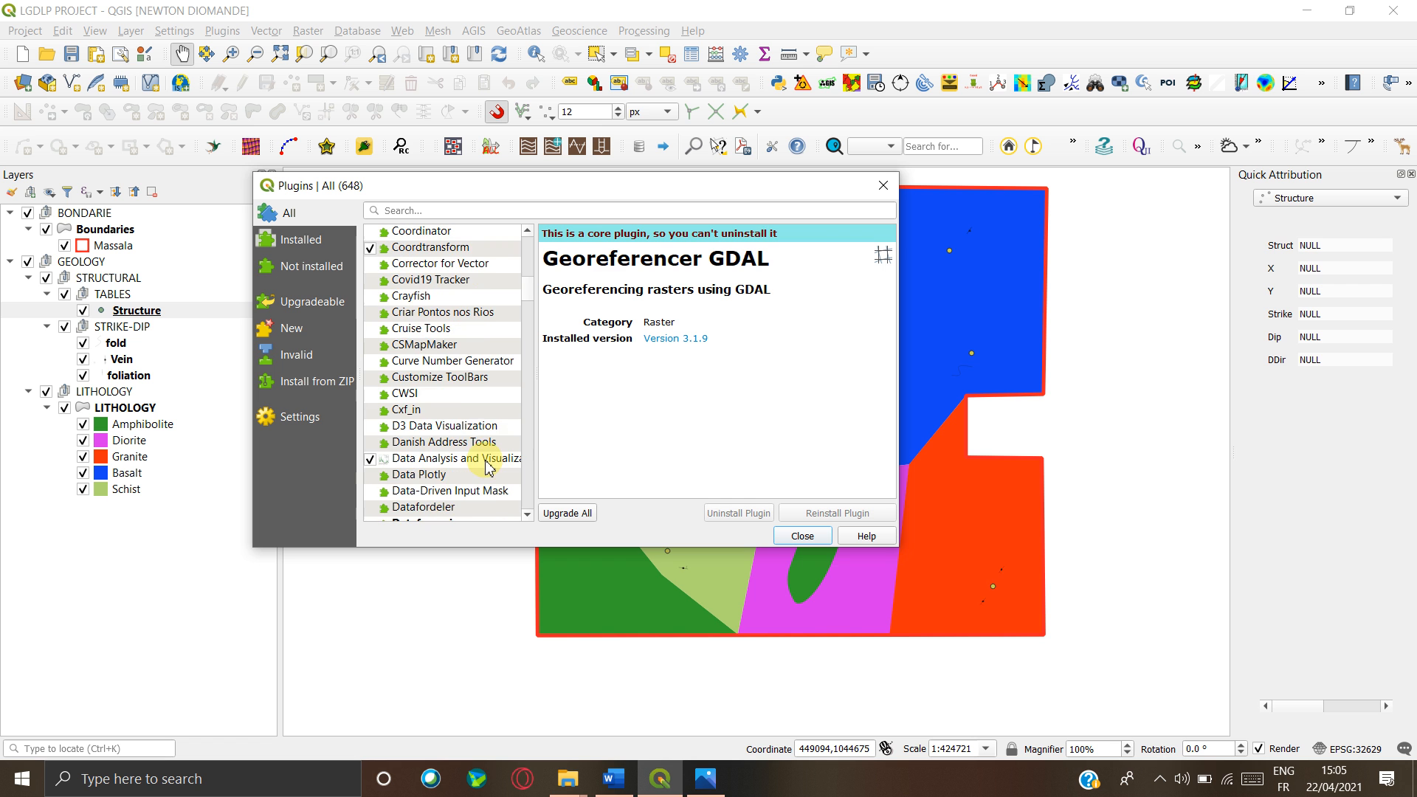
{"action": "scroll", "coordinate": [487, 463], "scroll_direction": "down", "scroll_amount": 7}
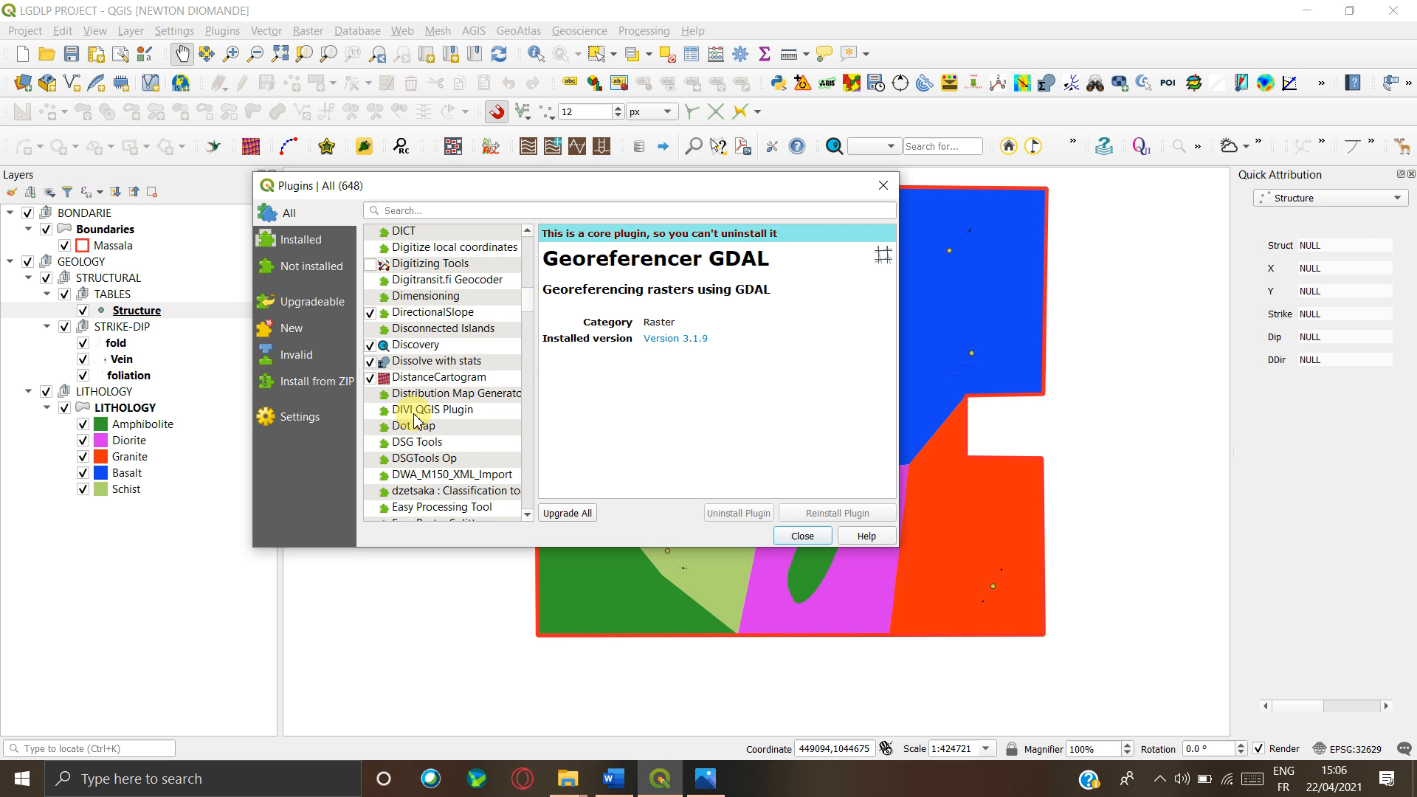
{"action": "scroll", "coordinate": [446, 424], "scroll_direction": "down", "scroll_amount": 5}
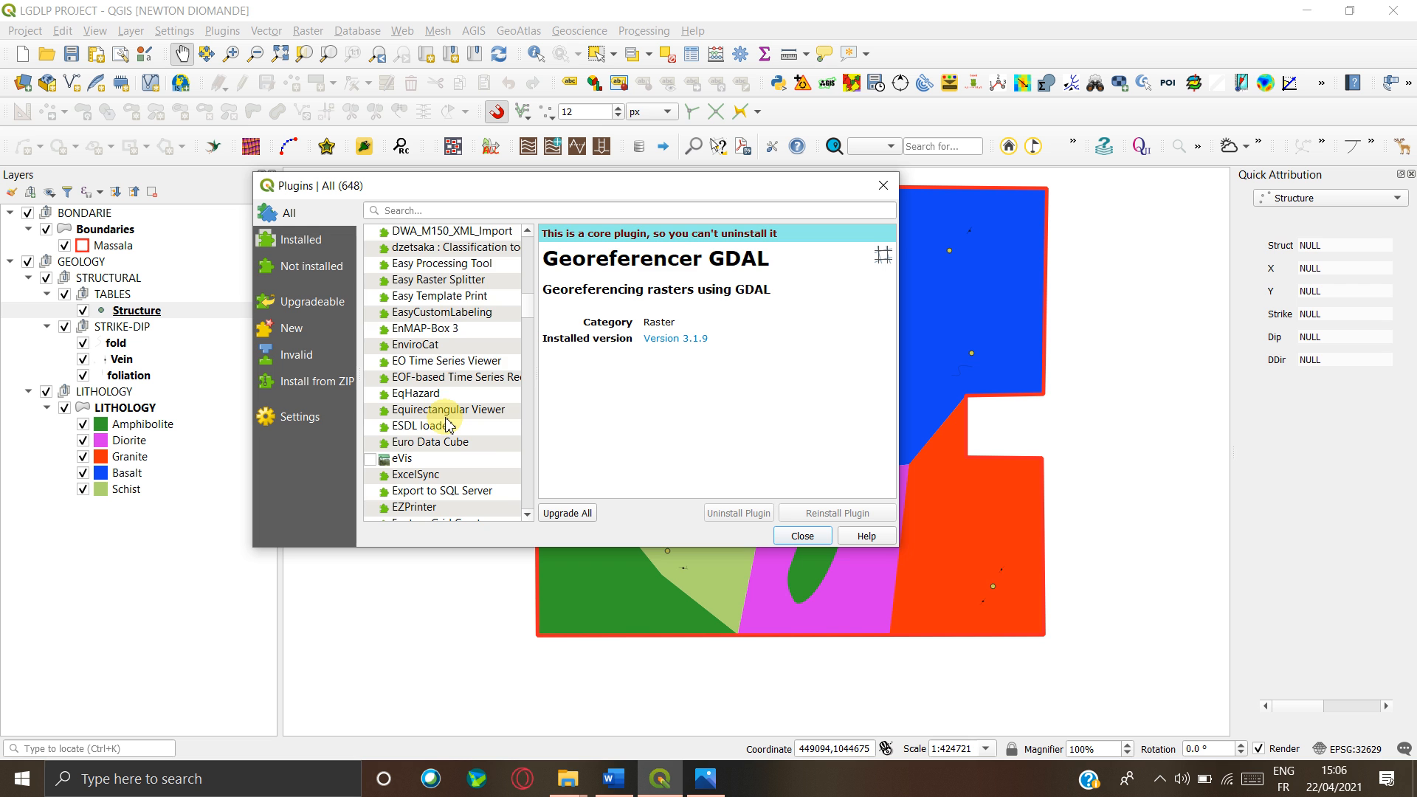
{"action": "scroll", "coordinate": [447, 425], "scroll_direction": "down", "scroll_amount": 5}
{"action": "scroll", "coordinate": [448, 426], "scroll_direction": "down", "scroll_amount": 5}
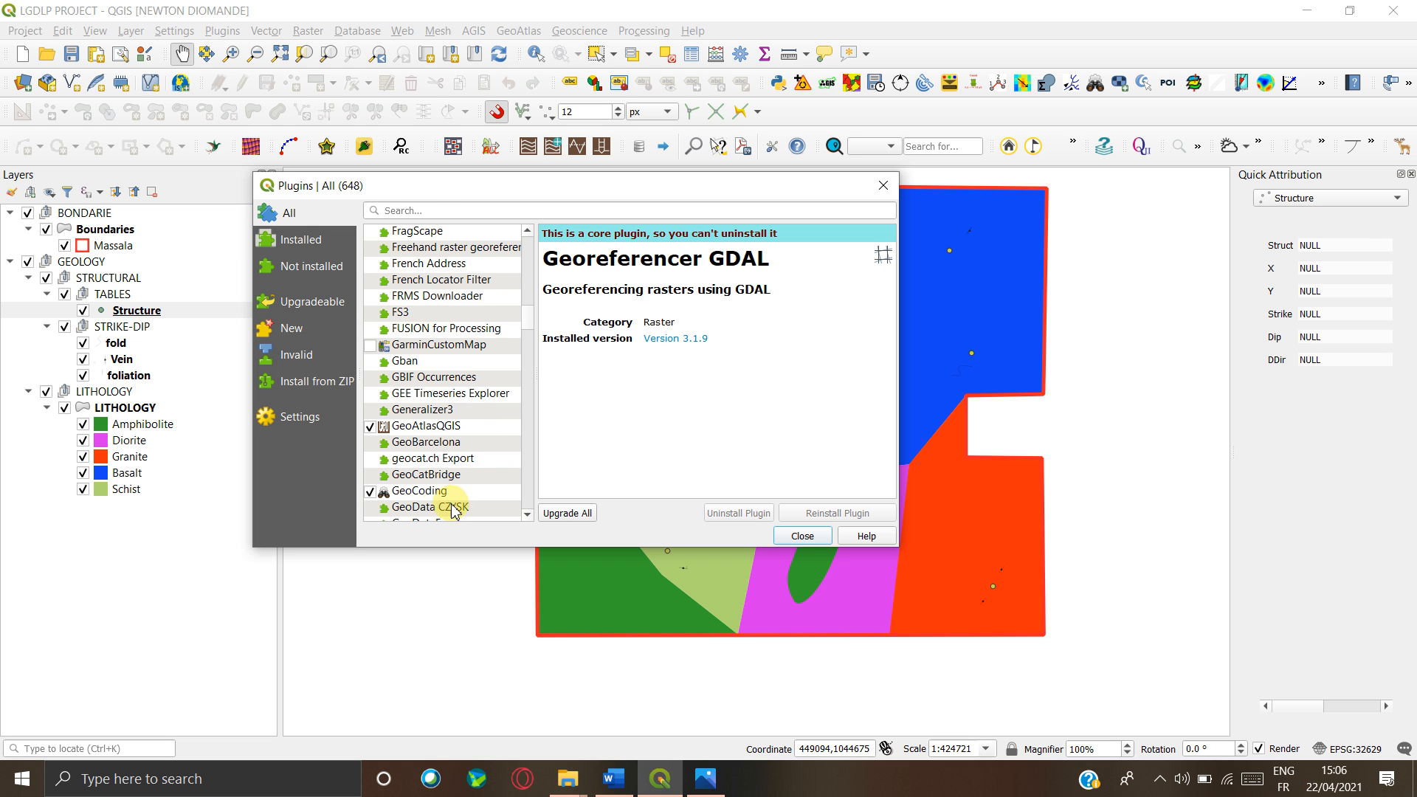
{"action": "scroll", "coordinate": [440, 488], "scroll_direction": "down", "scroll_amount": 3}
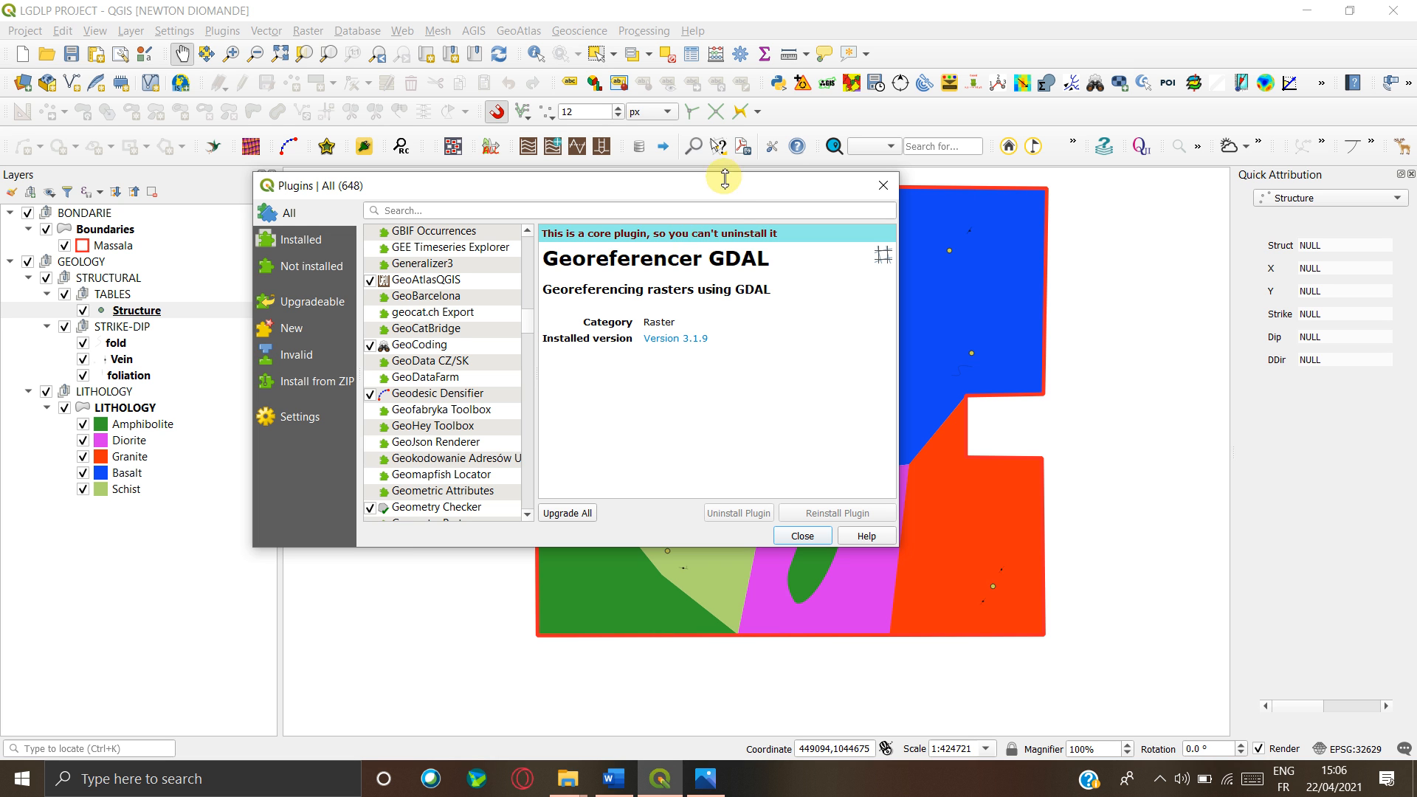
- Search the plugins for "Geore", enable Georeferencer GDAL and close the plugin manager
{"action": "left_click", "coordinate": [721, 210]}
{"action": "type", "text": "Geo"}
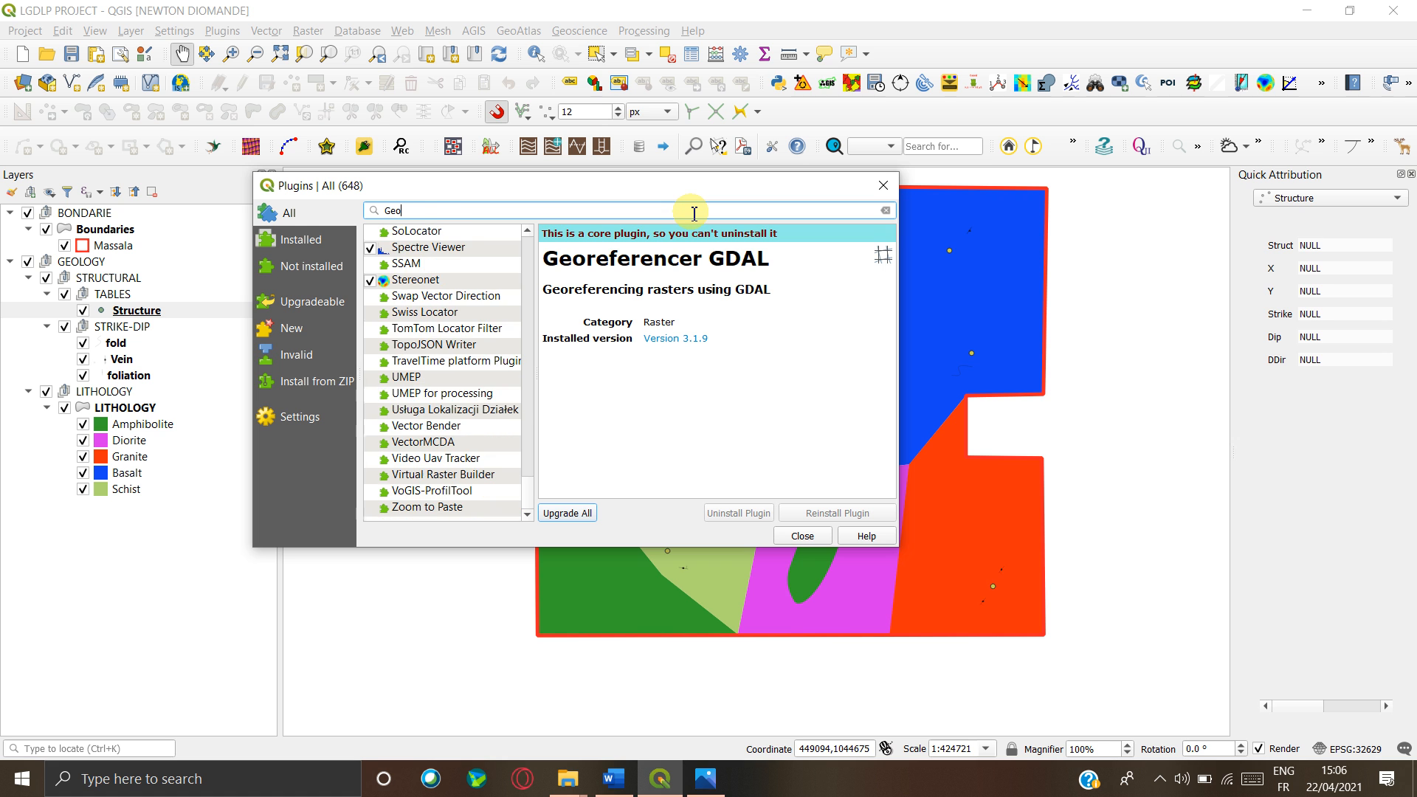
{"action": "type", "text": "re"}
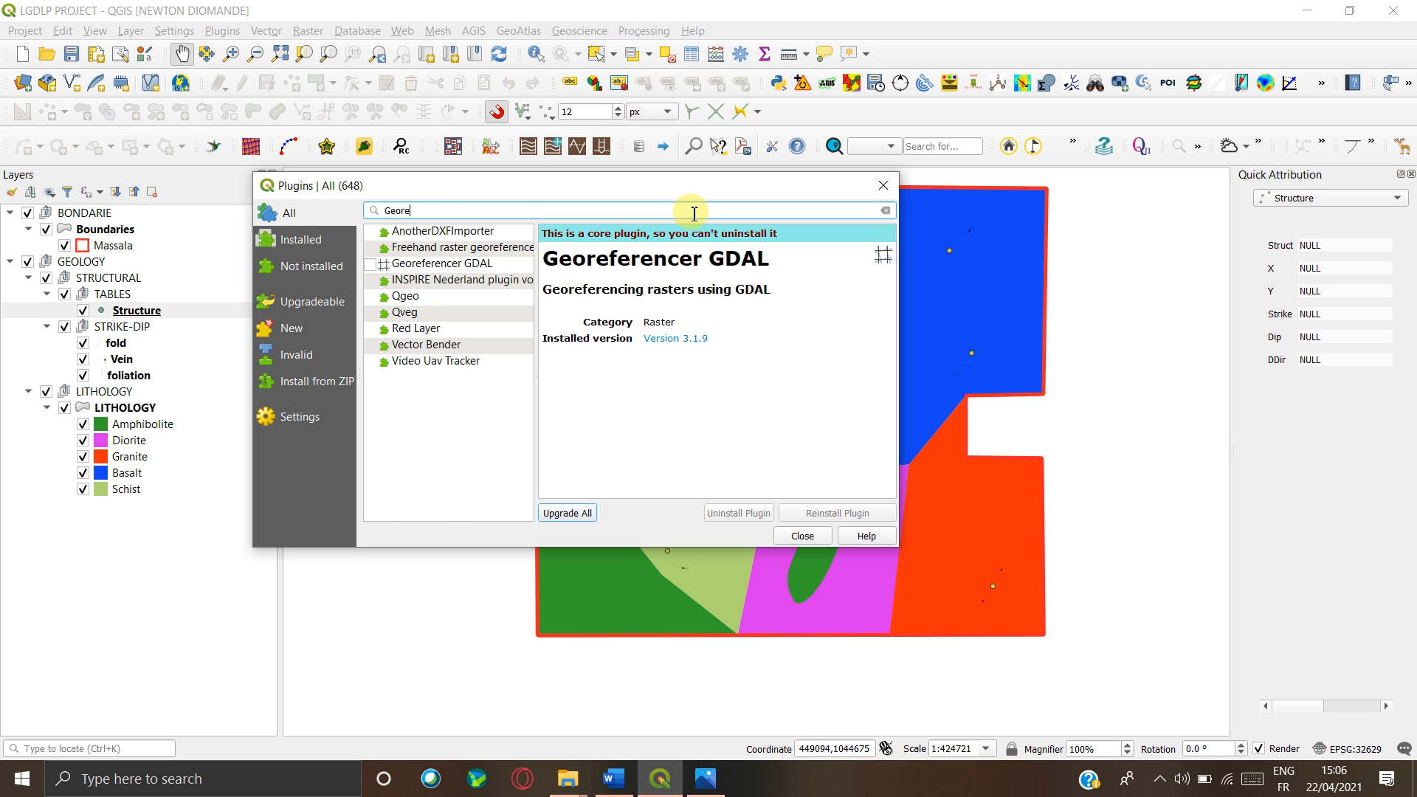
{"action": "left_click", "coordinate": [369, 264]}
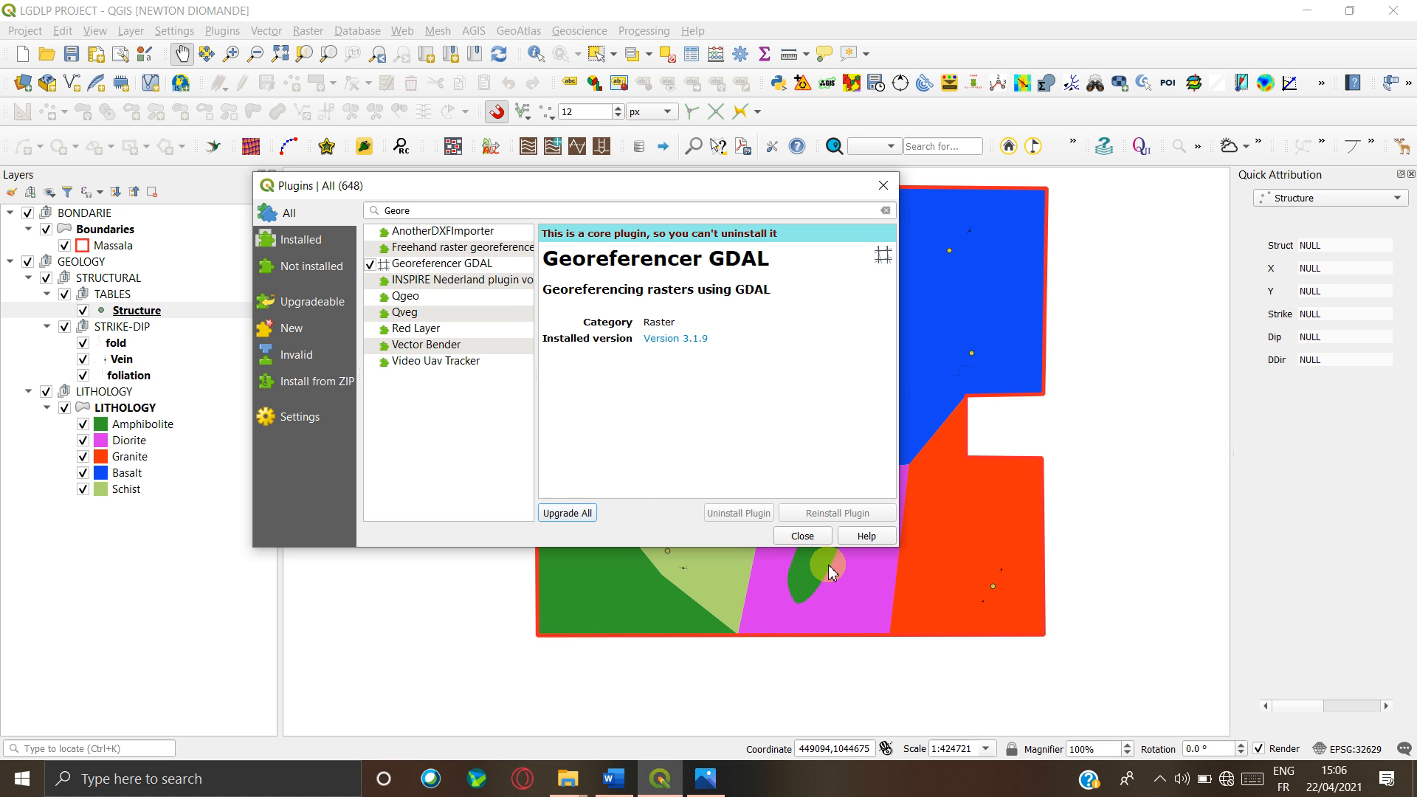
{"action": "left_click", "coordinate": [802, 537]}
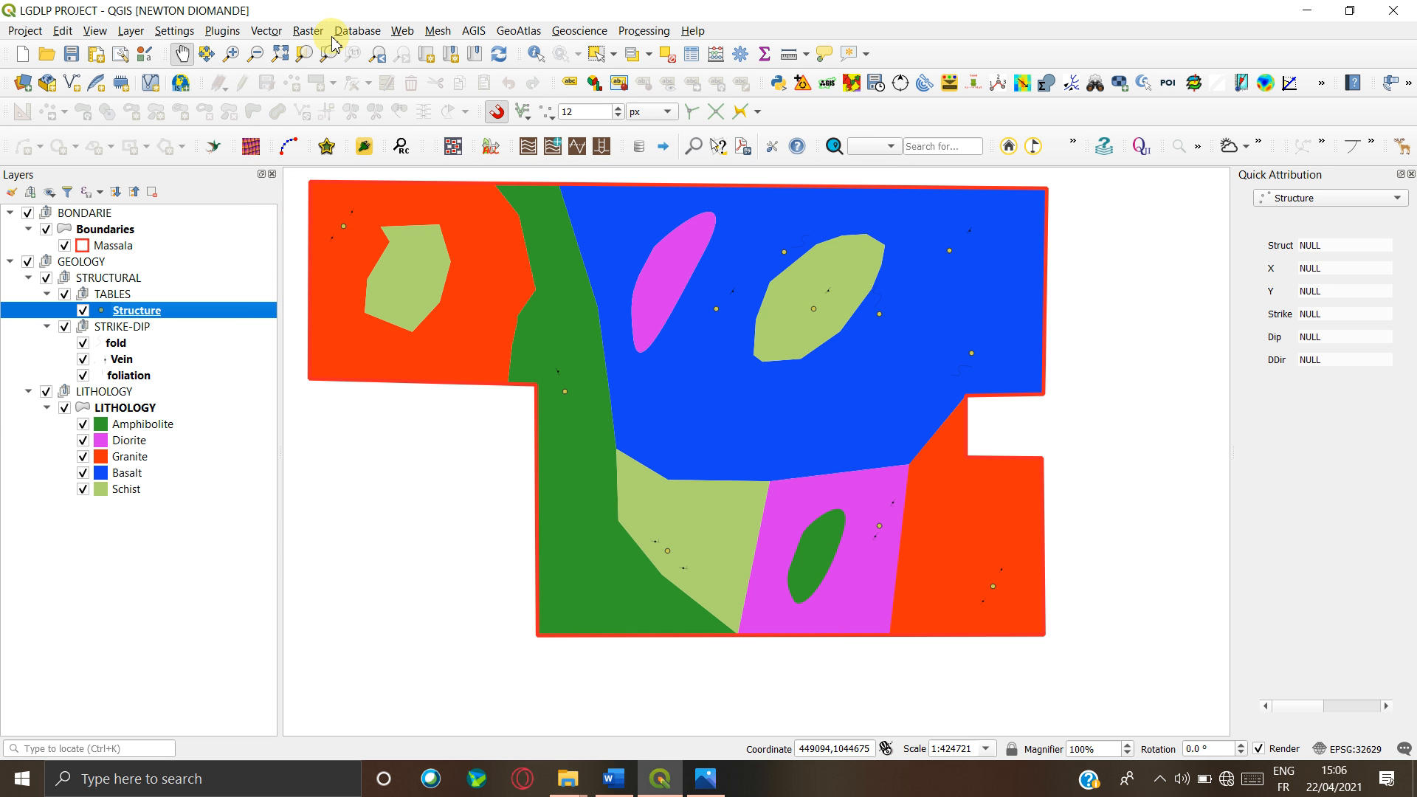
- Open the Georeferencer and load the raster "Geology of Côte d'Ivoire.png" from the georeferencing subfolder of 02 RASTER
{"action": "left_click", "coordinate": [307, 31]}
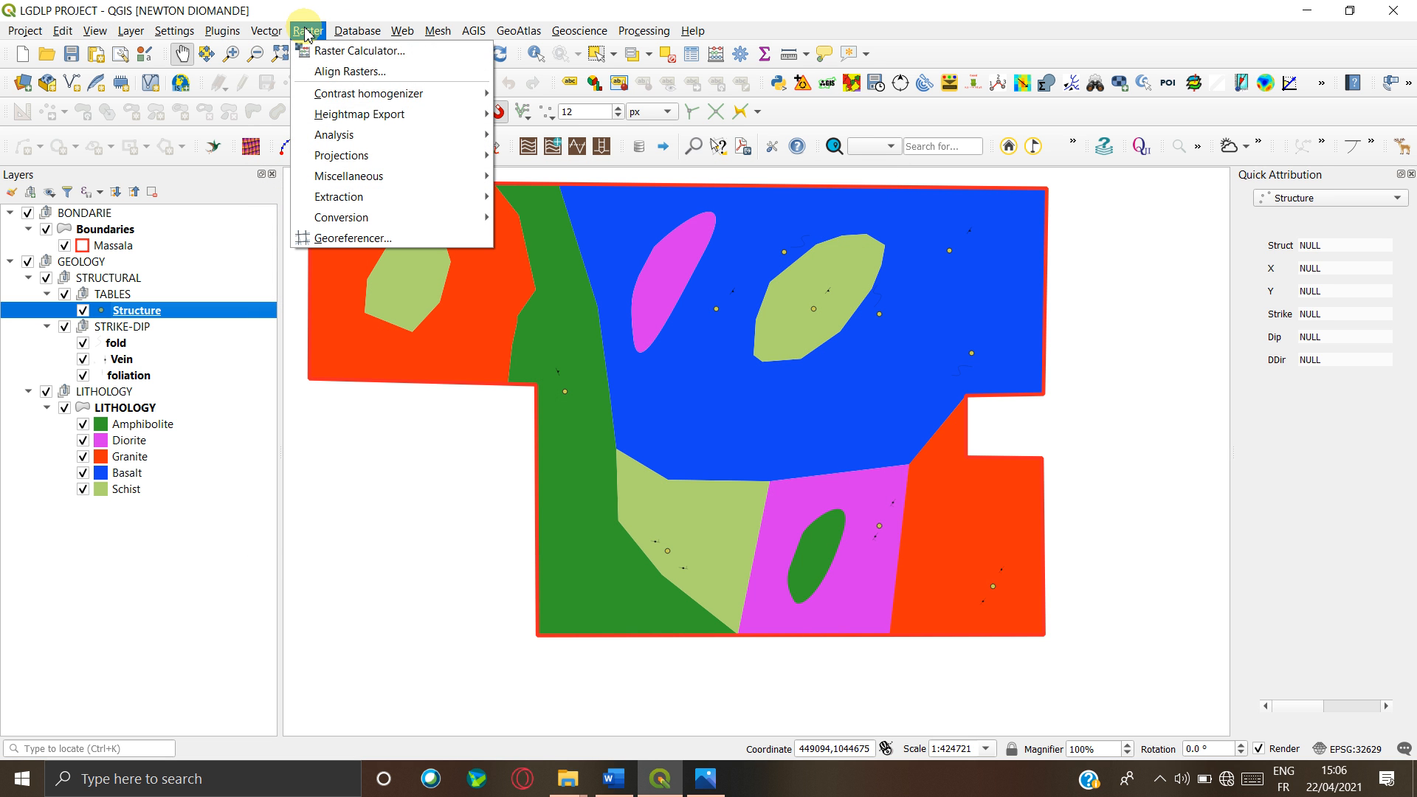
{"action": "left_click", "coordinate": [405, 244]}
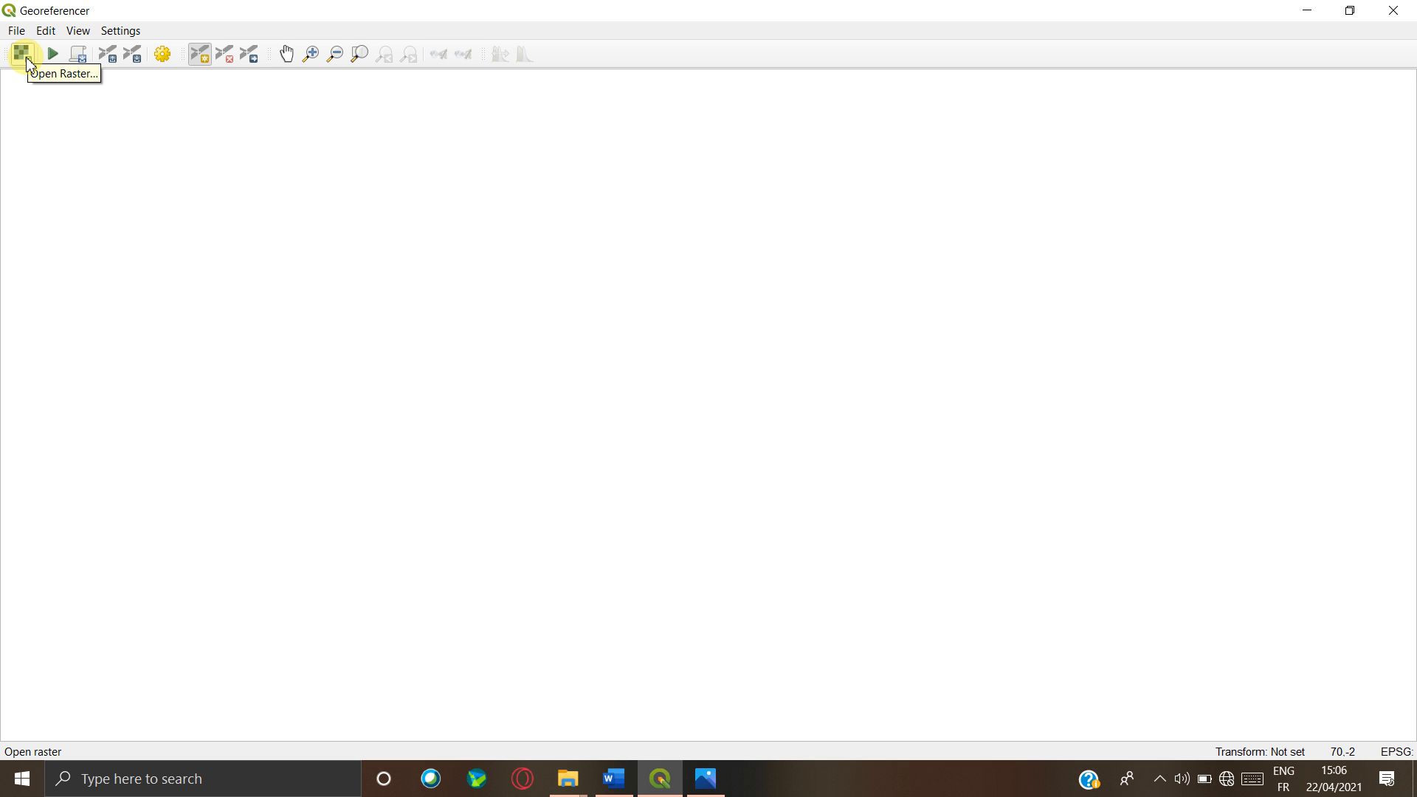
{"action": "left_click", "coordinate": [27, 59]}
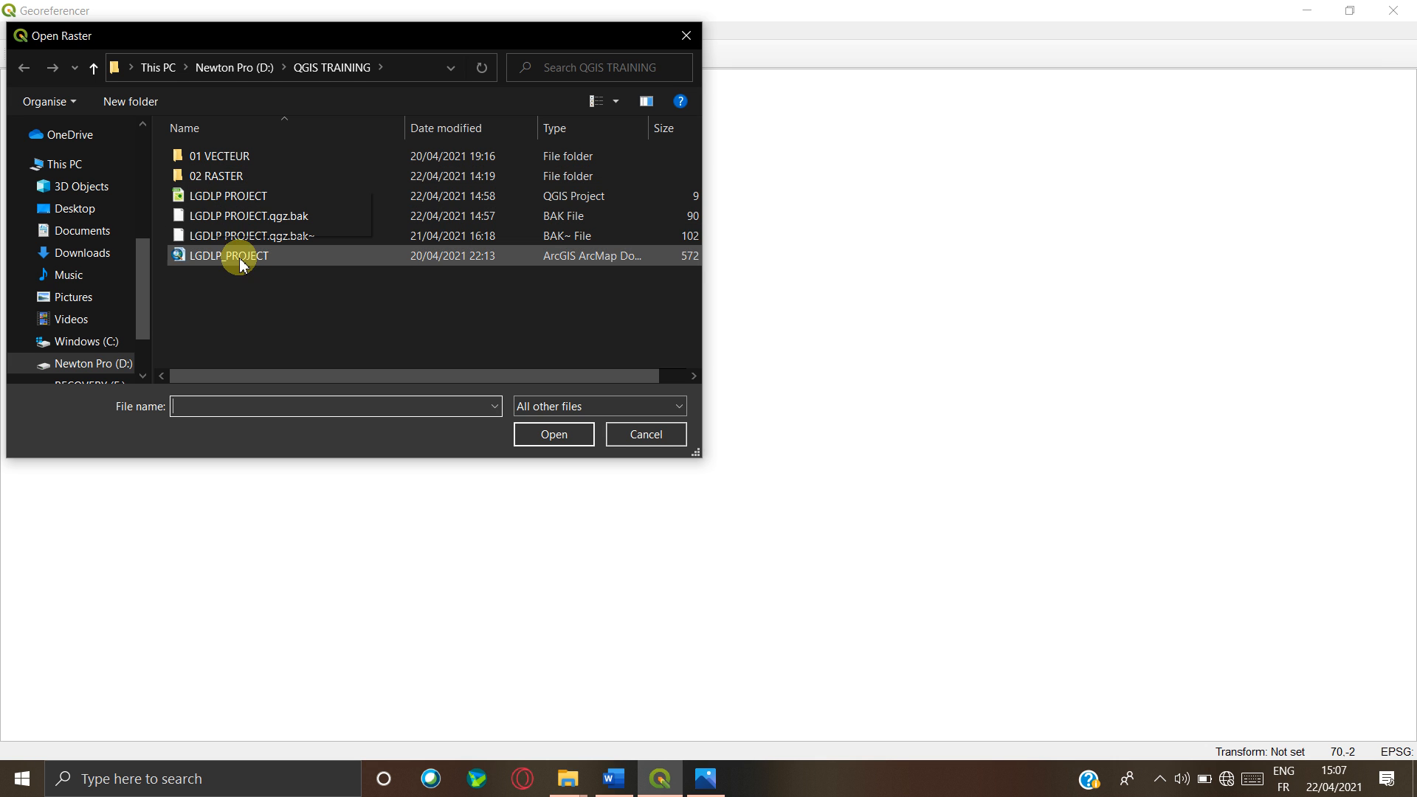
{"action": "double_click", "coordinate": [211, 177]}
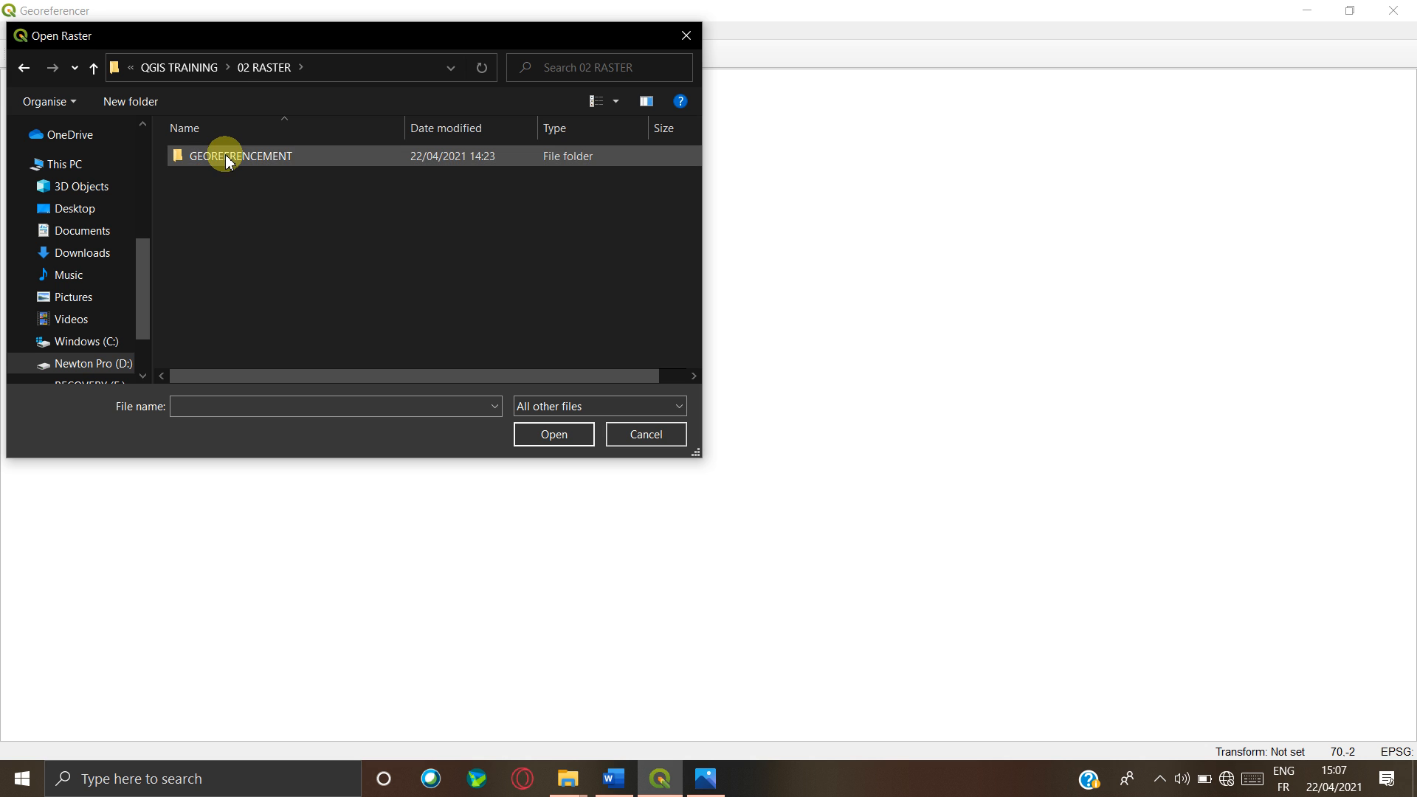
{"action": "double_click", "coordinate": [227, 161]}
{"action": "left_click", "coordinate": [228, 176]}
{"action": "left_click", "coordinate": [552, 434]}
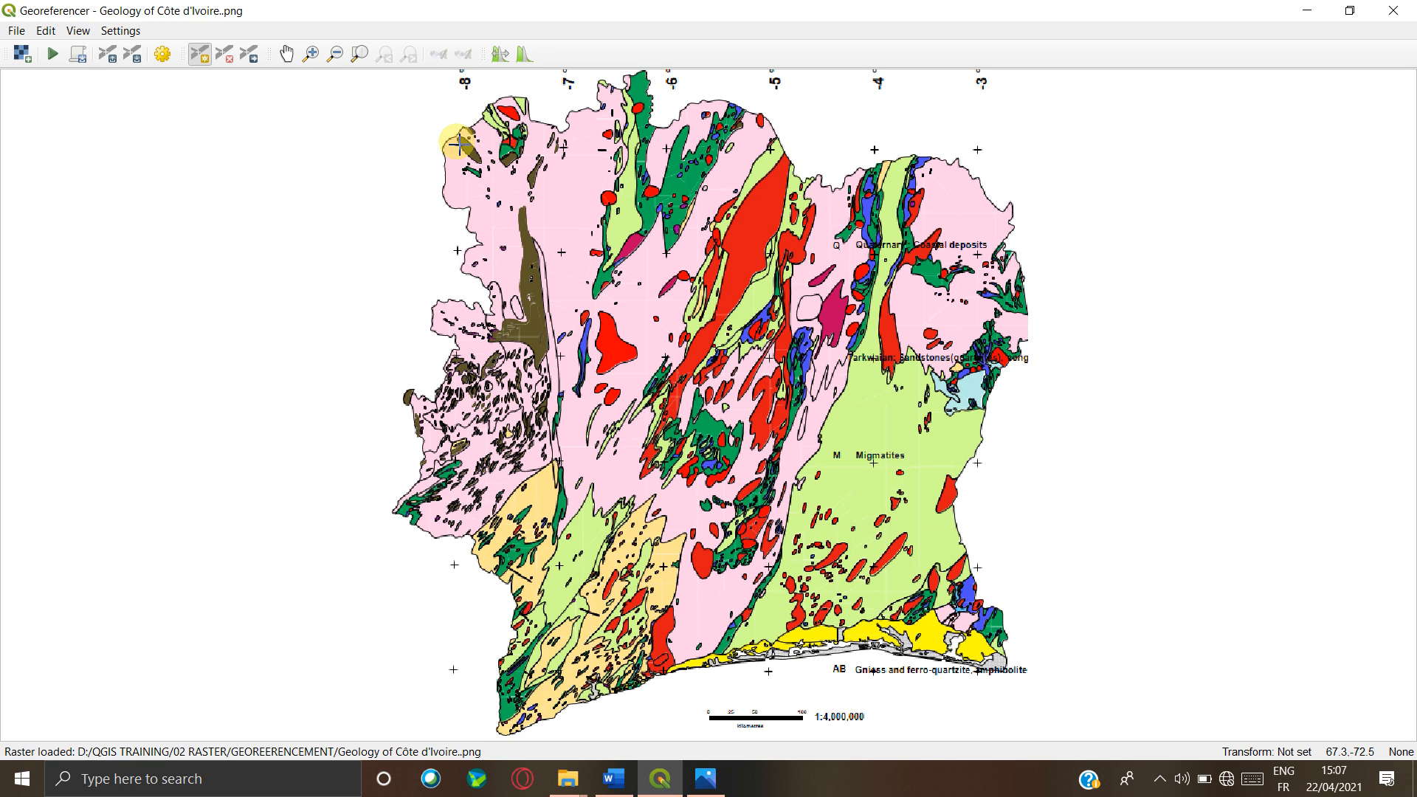
- Place a control point on the centre of the map's upper-left grid cross, at longitude -8
{"action": "scroll", "coordinate": [457, 144], "scroll_direction": "up", "scroll_amount": 5}
{"action": "scroll", "coordinate": [458, 137], "scroll_direction": "up", "scroll_amount": 3}
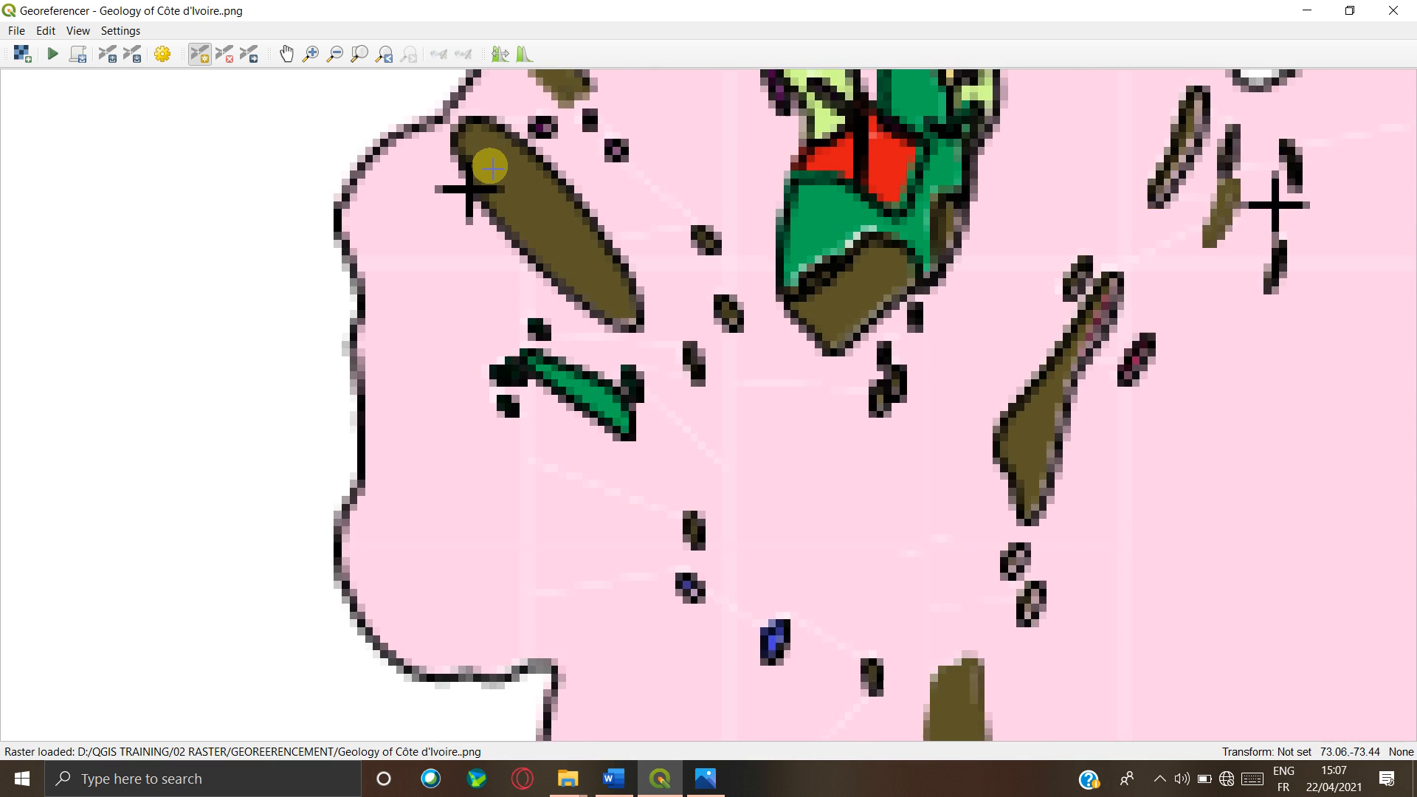
{"action": "scroll", "coordinate": [490, 168], "scroll_direction": "up", "scroll_amount": 3}
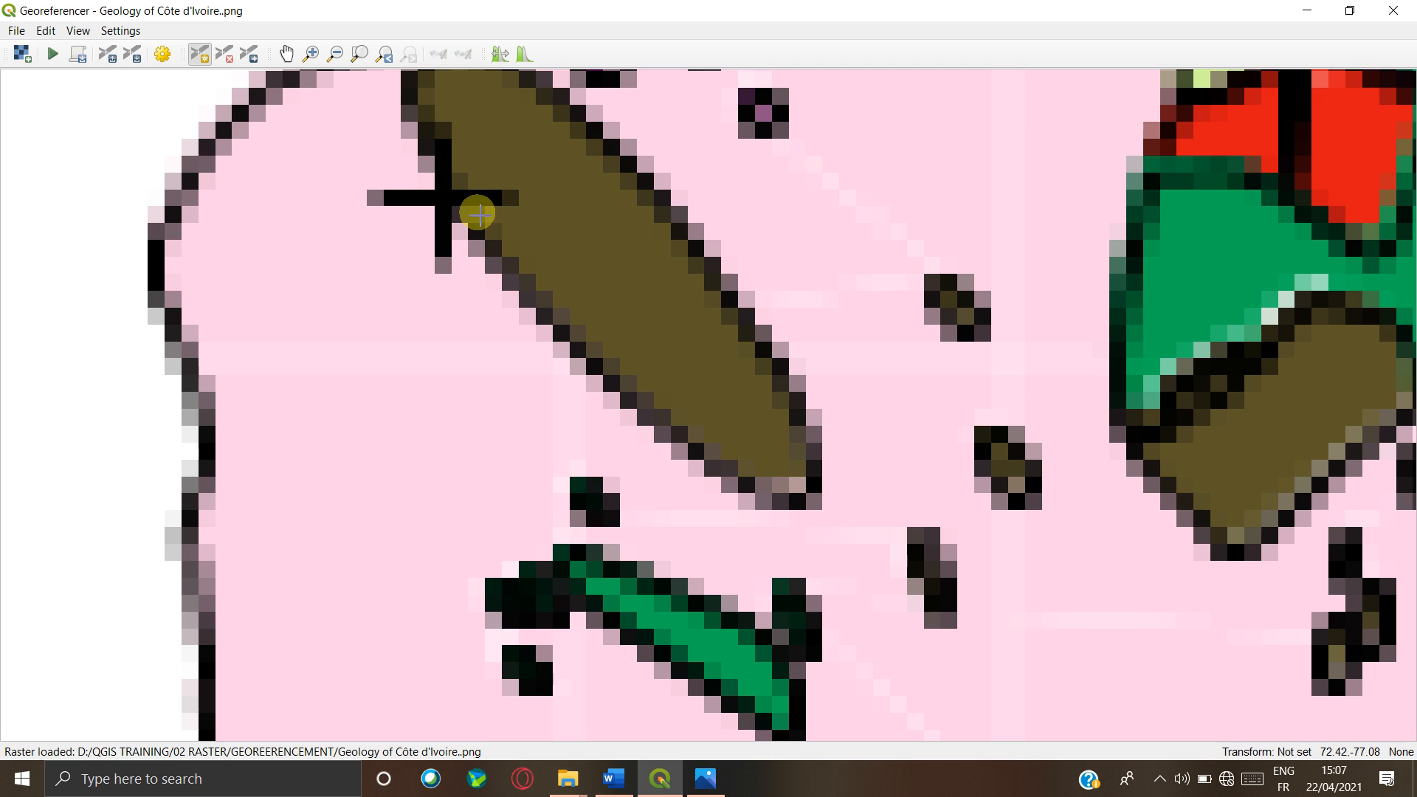
{"action": "left_click", "coordinate": [199, 57]}
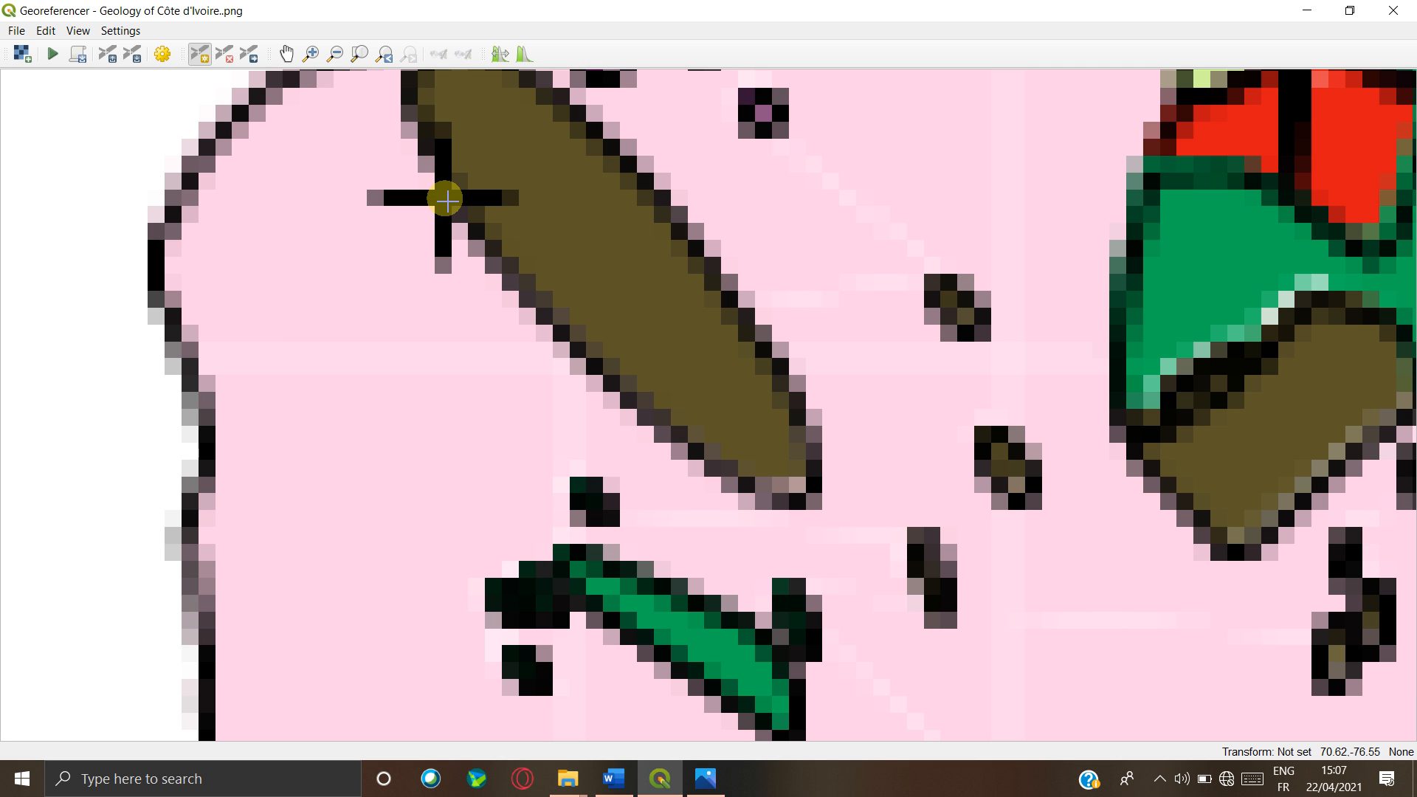
{"action": "left_click", "coordinate": [445, 198]}
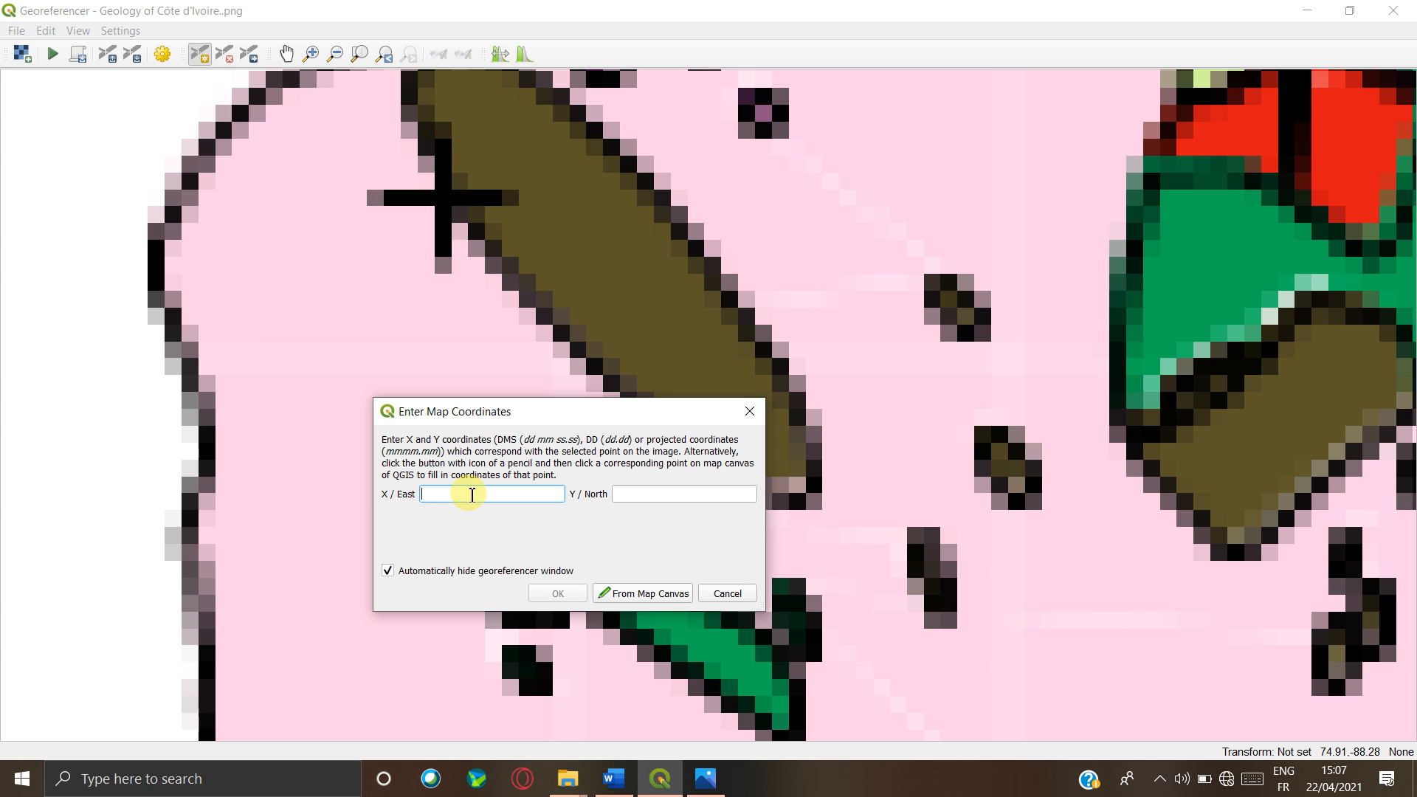
- Copy -8 from line A of the Word document and enter it as the control point's X / East coordinate
{"action": "mouse_move", "coordinate": [615, 780]}
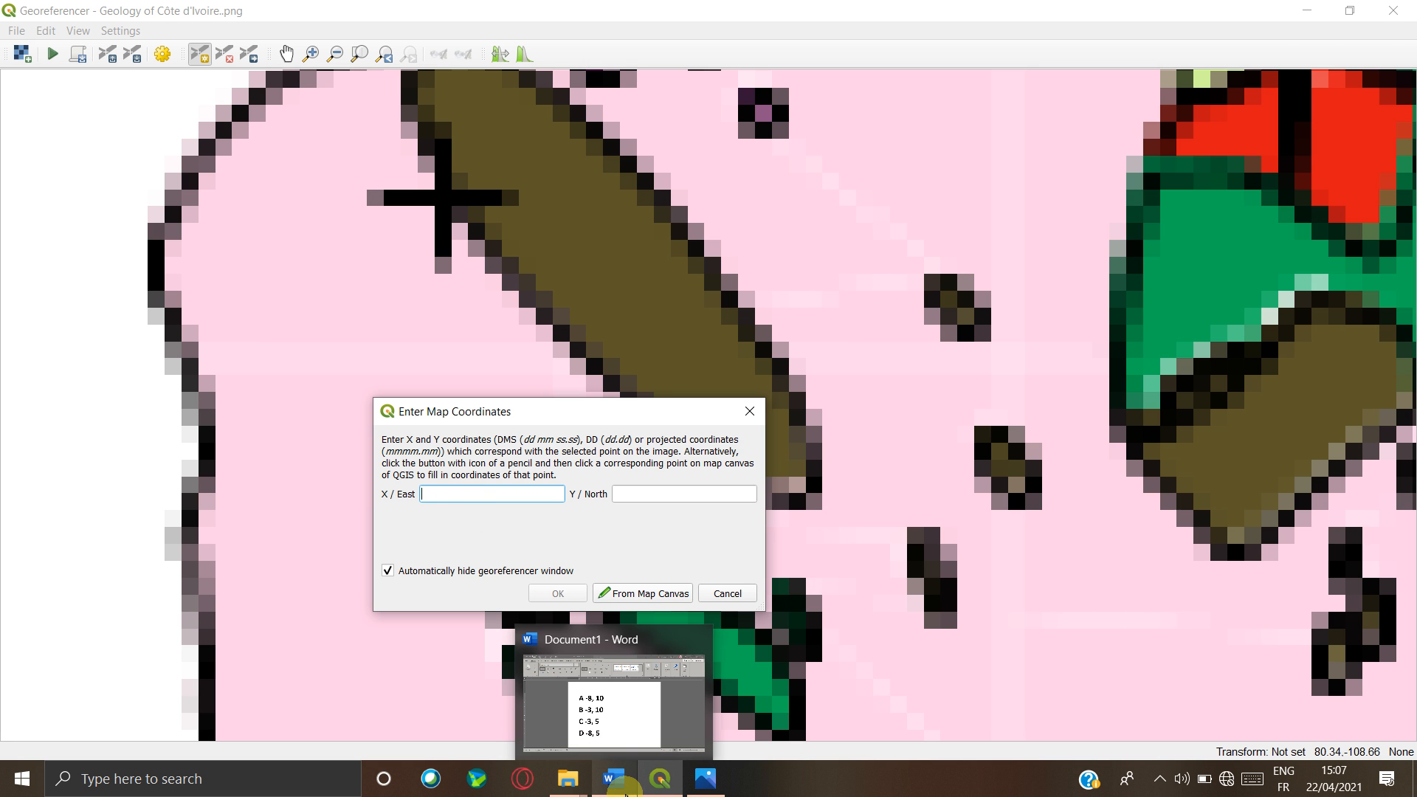
{"action": "left_click", "coordinate": [606, 751]}
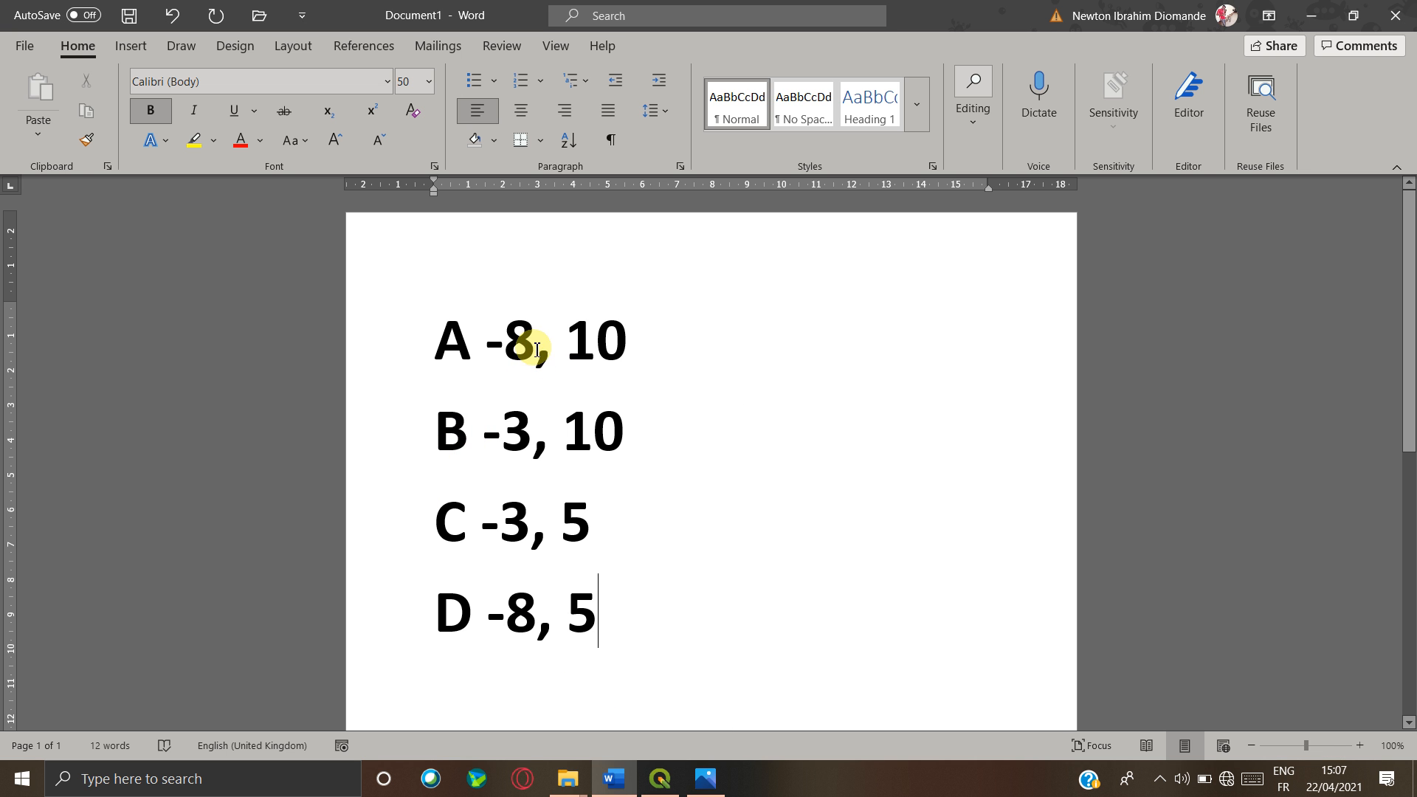
{"action": "left_click_drag", "start_coordinate": [536, 347], "coordinate": [483, 344]}
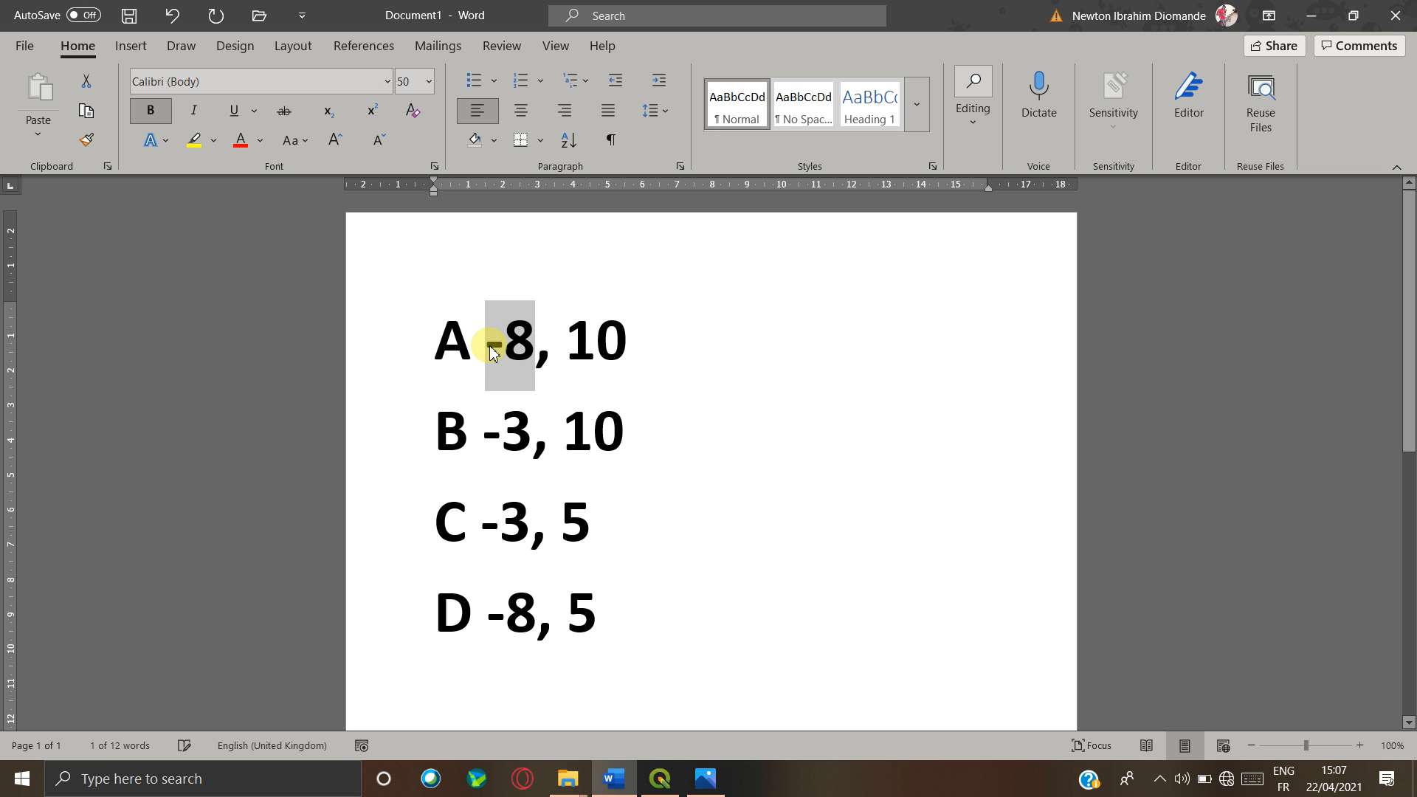
{"action": "right_click", "coordinate": [476, 377]}
{"action": "left_click", "coordinate": [527, 386]}
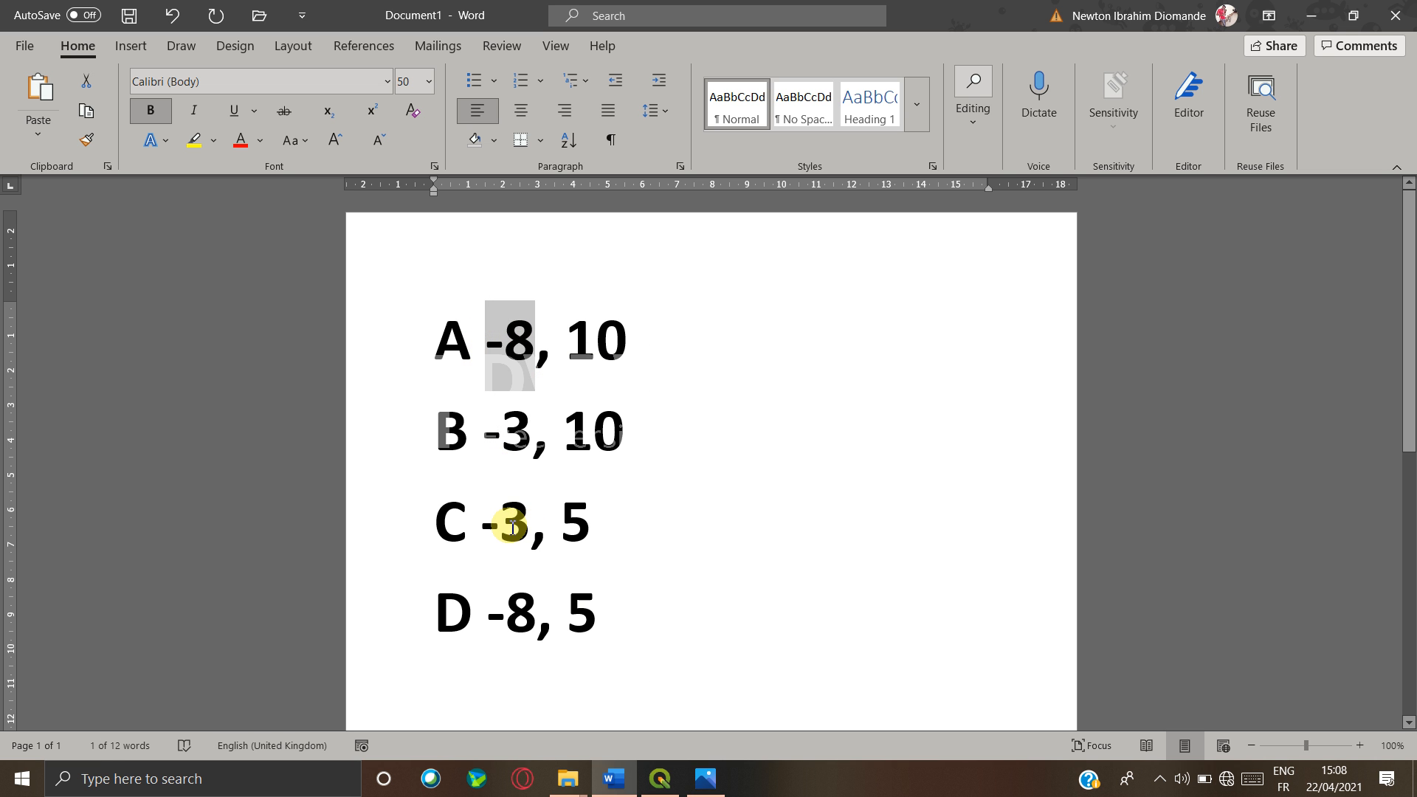
{"action": "key", "text": "alt+Tab"}
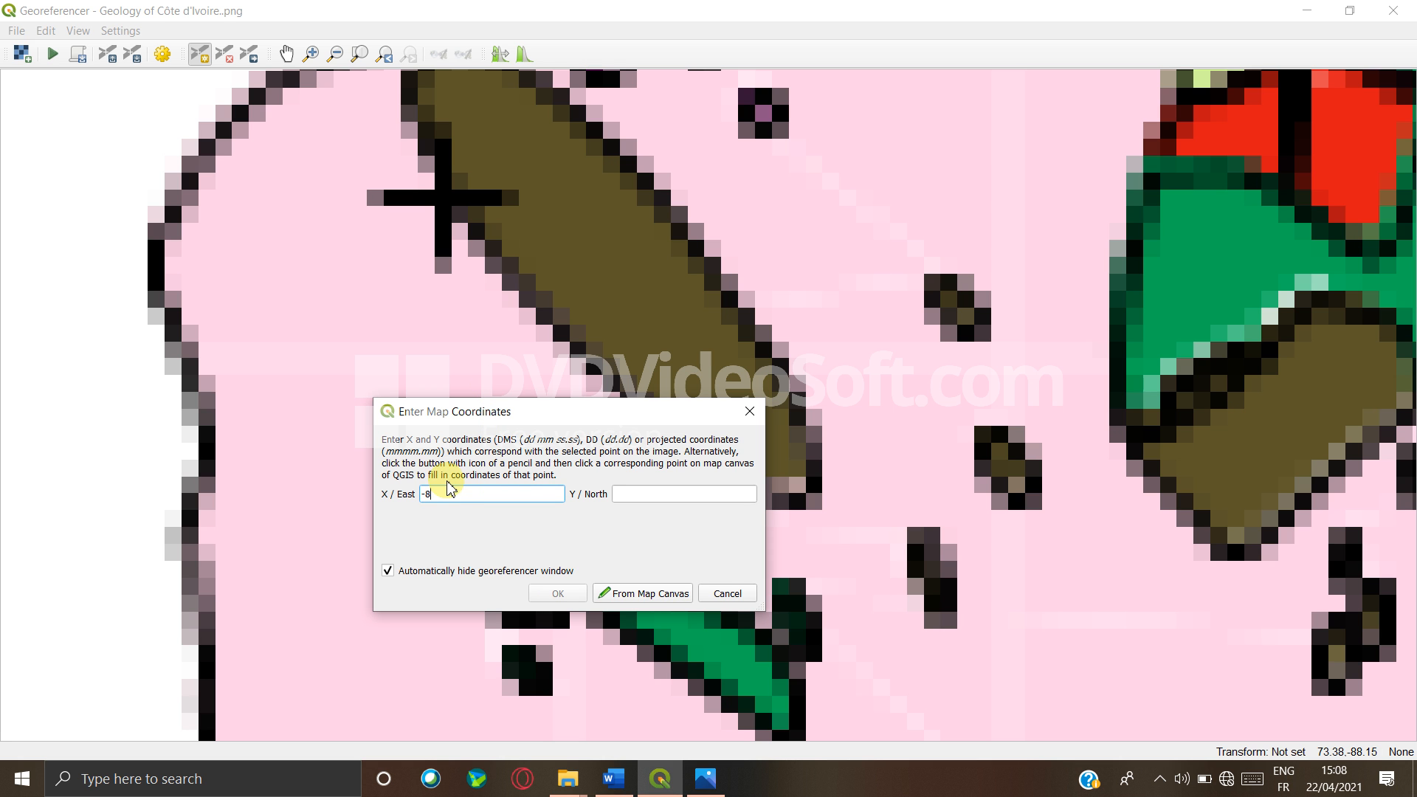
- Copy 10 from line A of the Word document into the control point's Y / North coordinate and accept the point
{"action": "key", "text": "alt+Tab"}
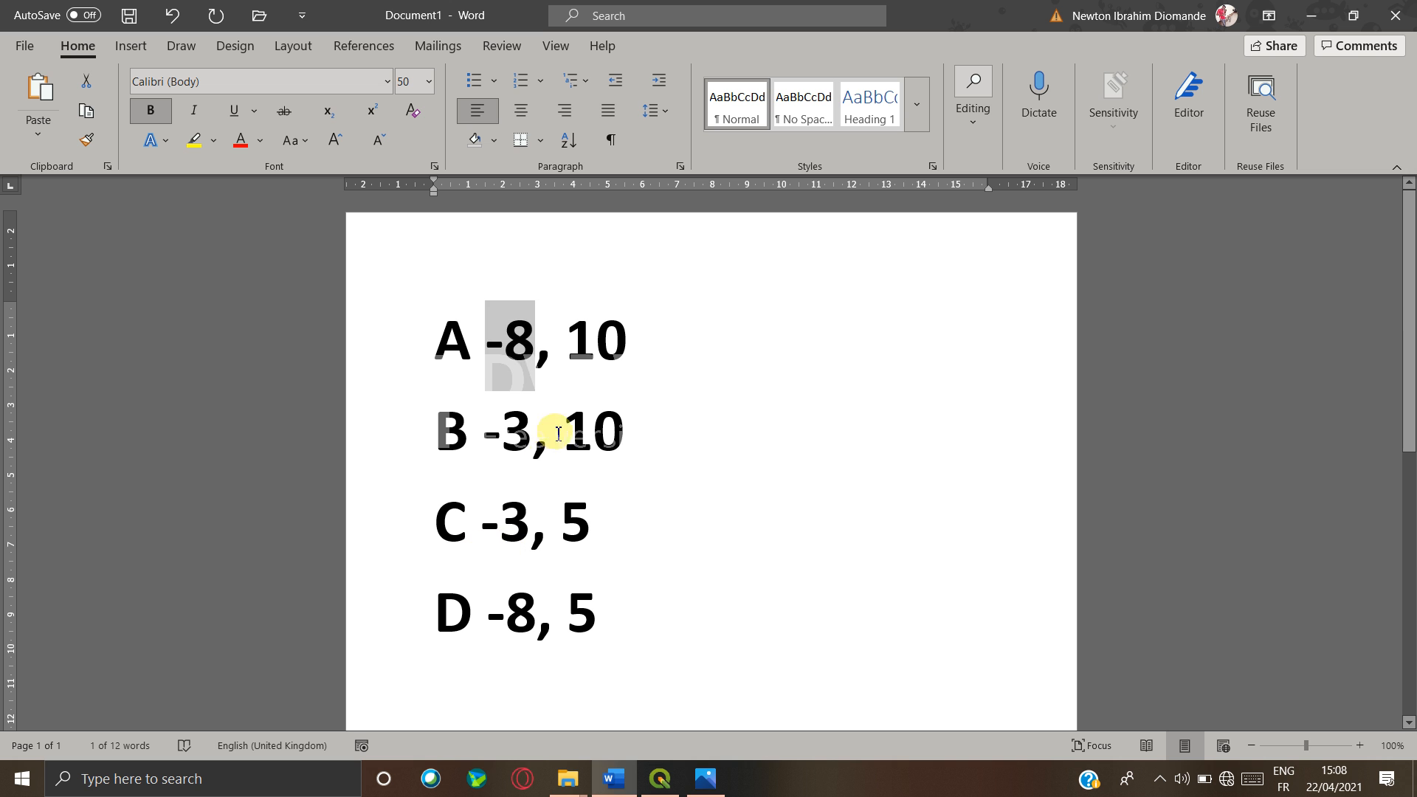
{"action": "double_click", "coordinate": [606, 341]}
{"action": "key", "text": "ctrl+c"}
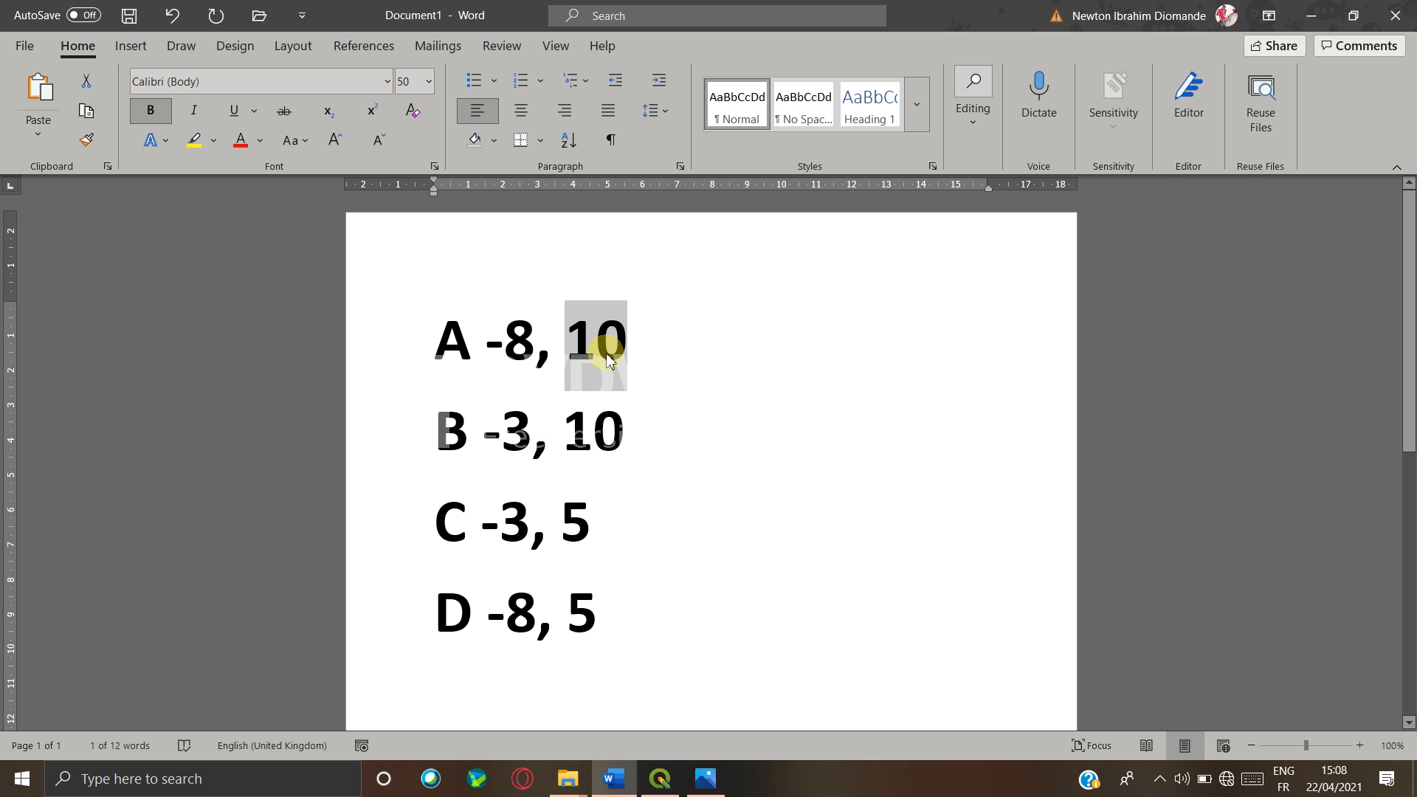
{"action": "key", "text": "alt+Tab"}
{"action": "left_click", "coordinate": [647, 503]}
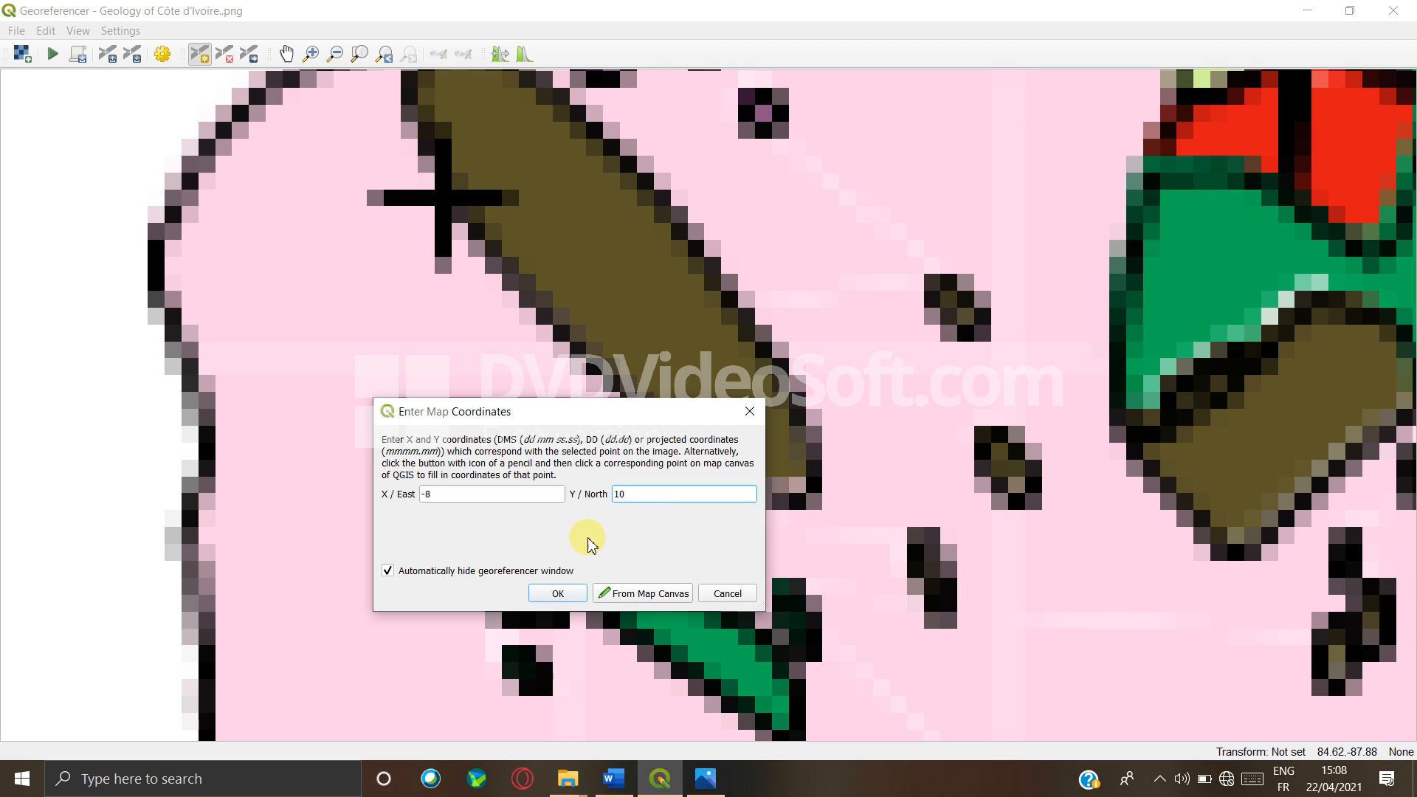
{"action": "left_click", "coordinate": [558, 595]}
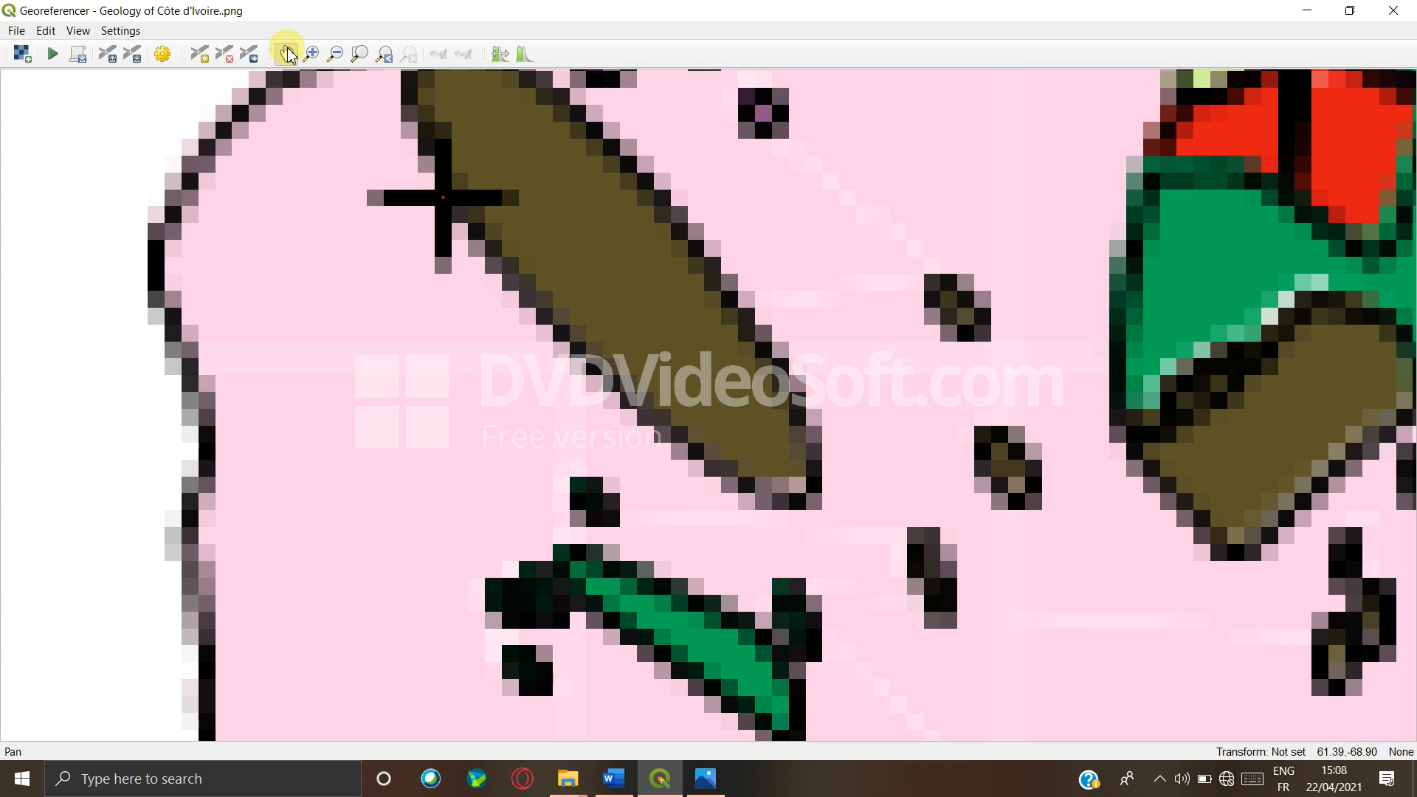
- Place a control point on the centre of the map's upper-right grid cross, at longitude -3 and latitude 10
{"action": "left_click", "coordinate": [289, 55]}
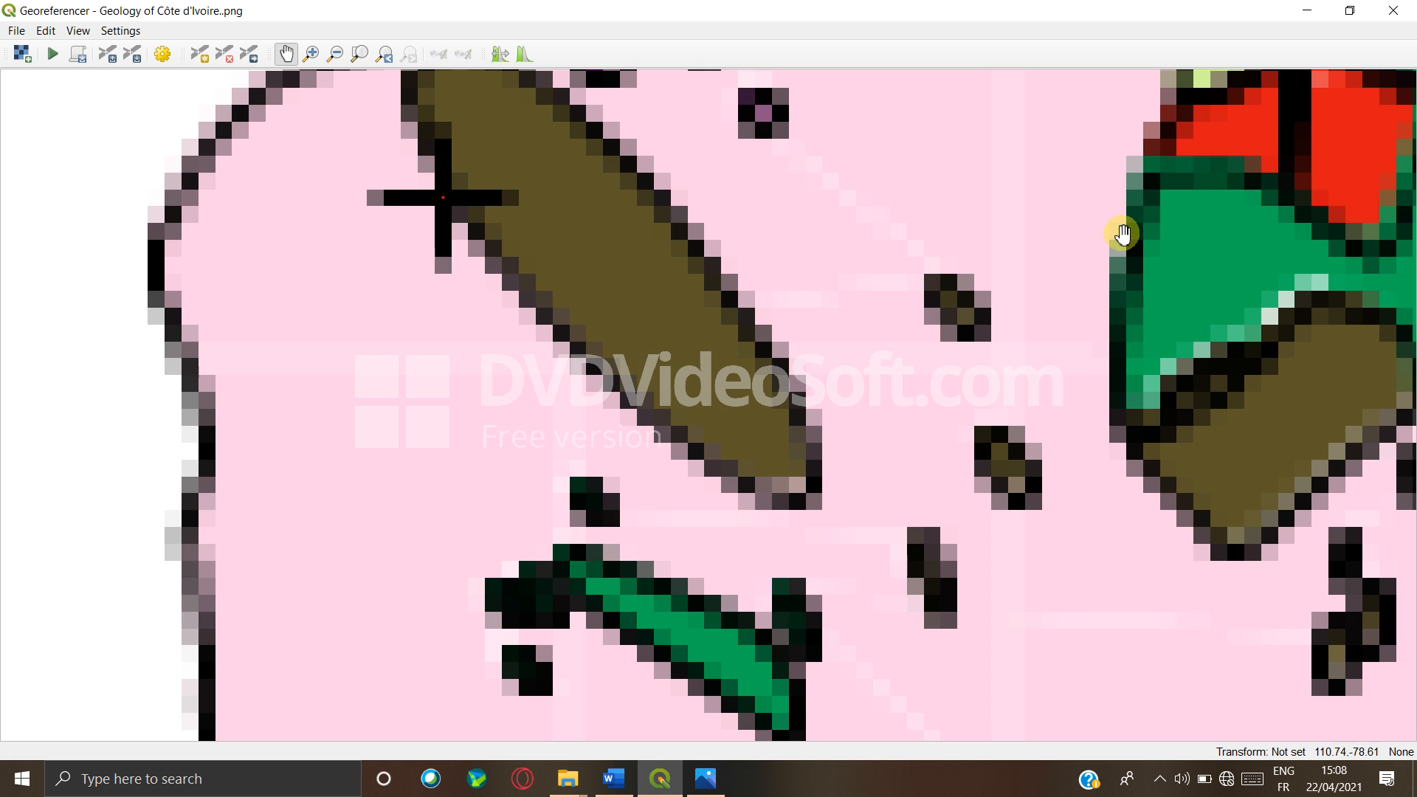
{"action": "left_click_drag", "start_coordinate": [1120, 236], "coordinate": [60, 206]}
{"action": "left_click_drag", "start_coordinate": [1233, 227], "coordinate": [213, 236]}
{"action": "left_click_drag", "start_coordinate": [854, 244], "coordinate": [392, 294]}
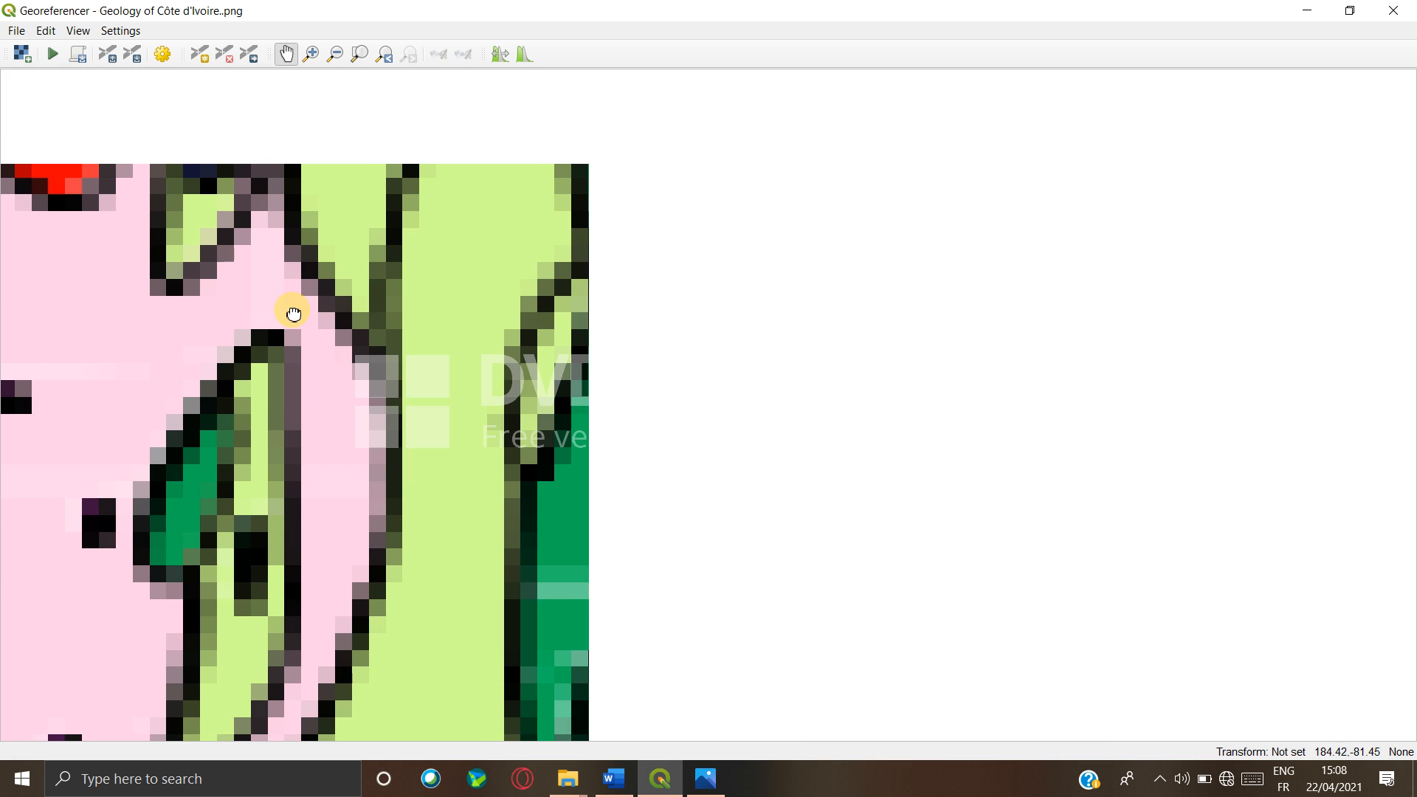
{"action": "left_click_drag", "start_coordinate": [1176, 231], "coordinate": [964, 453]}
{"action": "left_click_drag", "start_coordinate": [1358, 383], "coordinate": [652, 440]}
{"action": "left_click_drag", "start_coordinate": [1224, 443], "coordinate": [753, 405]}
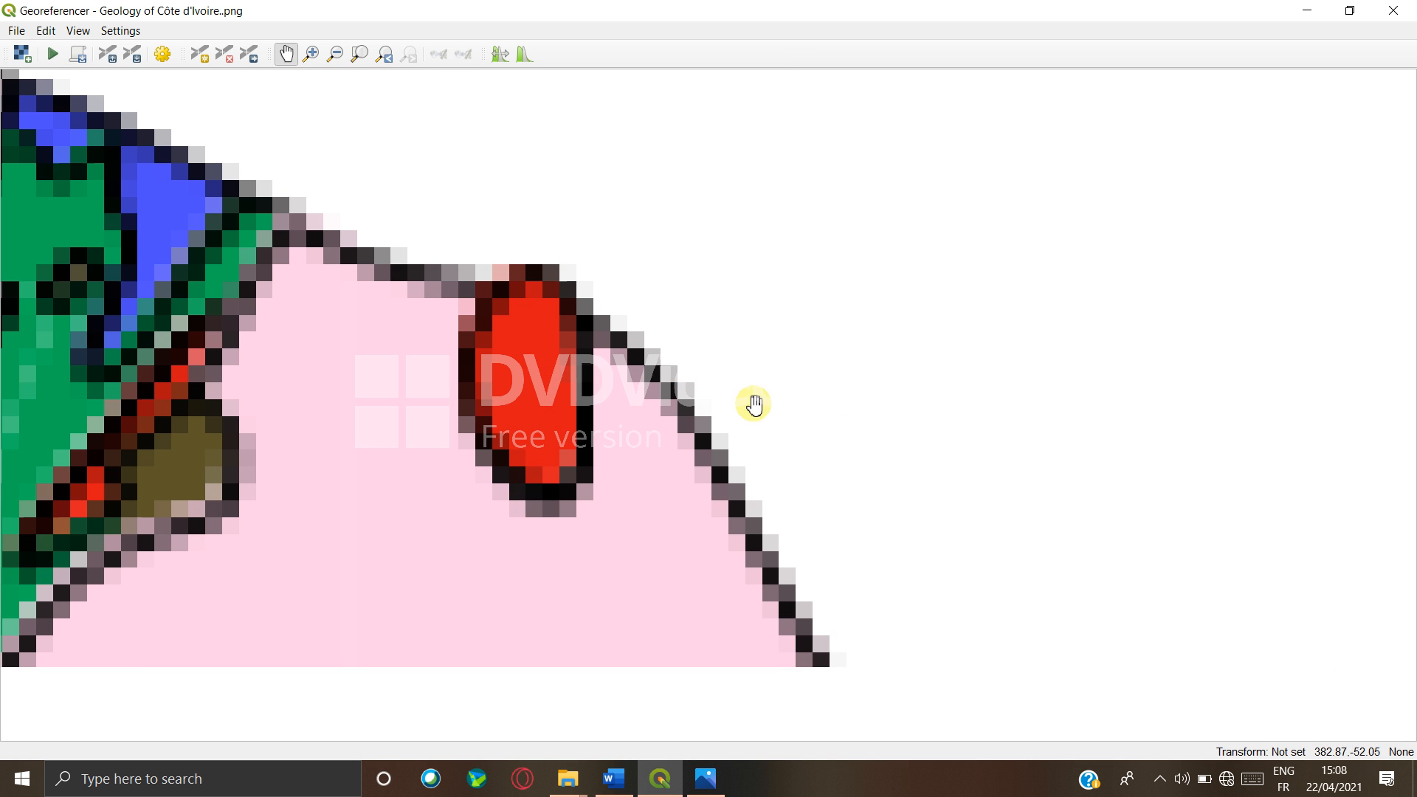
{"action": "left_click_drag", "start_coordinate": [1076, 355], "coordinate": [781, 434]}
{"action": "left_click_drag", "start_coordinate": [586, 474], "coordinate": [889, 354]}
{"action": "left_click_drag", "start_coordinate": [830, 476], "coordinate": [1121, 240]}
{"action": "left_click_drag", "start_coordinate": [955, 436], "coordinate": [938, 532]}
{"action": "left_click_drag", "start_coordinate": [918, 251], "coordinate": [980, 551]}
{"action": "left_click_drag", "start_coordinate": [905, 313], "coordinate": [972, 174]}
{"action": "left_click_drag", "start_coordinate": [1065, 541], "coordinate": [1004, 228]}
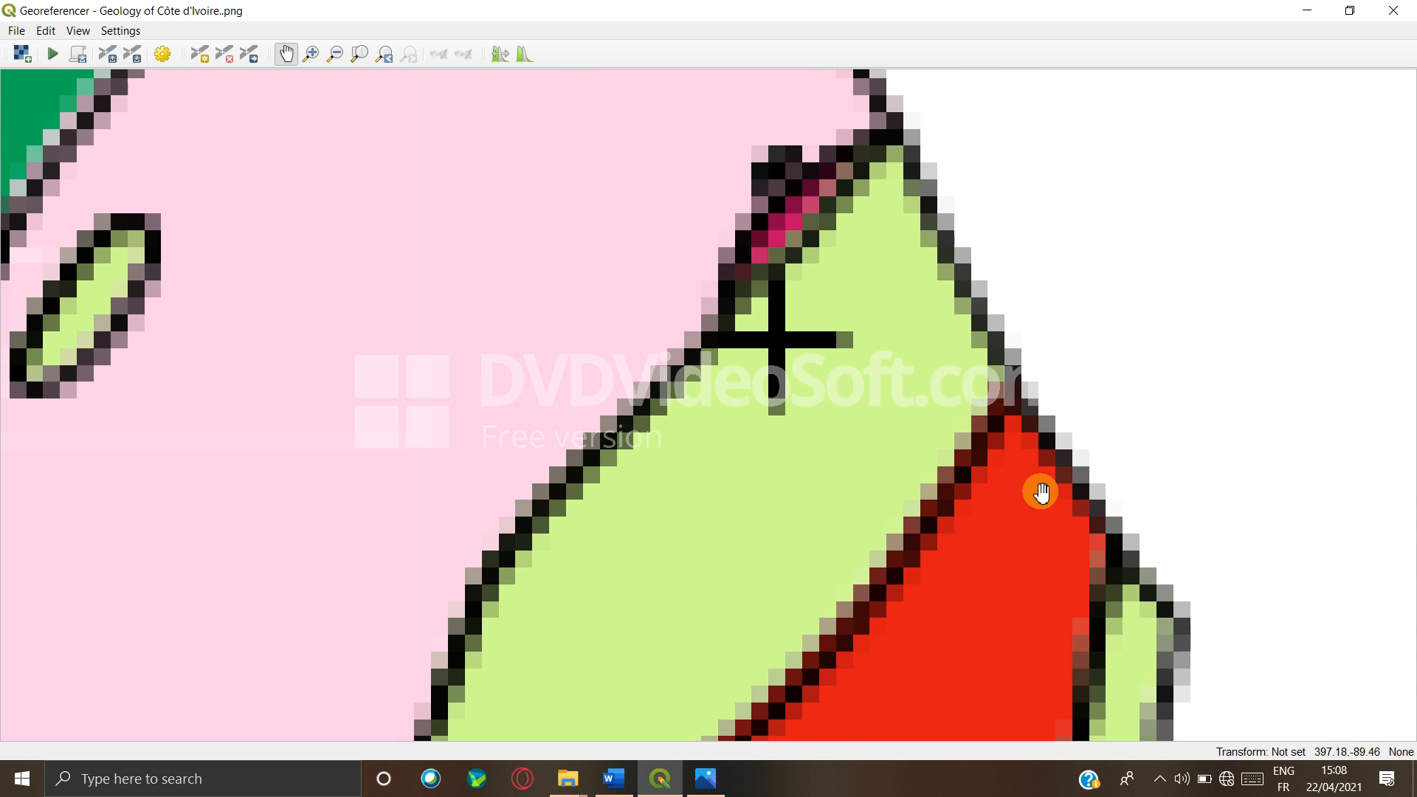
{"action": "left_click_drag", "start_coordinate": [1038, 490], "coordinate": [531, 481]}
{"action": "left_click_drag", "start_coordinate": [1214, 416], "coordinate": [530, 458]}
{"action": "left_click_drag", "start_coordinate": [1070, 461], "coordinate": [516, 459]}
{"action": "left_click_drag", "start_coordinate": [791, 450], "coordinate": [458, 443]}
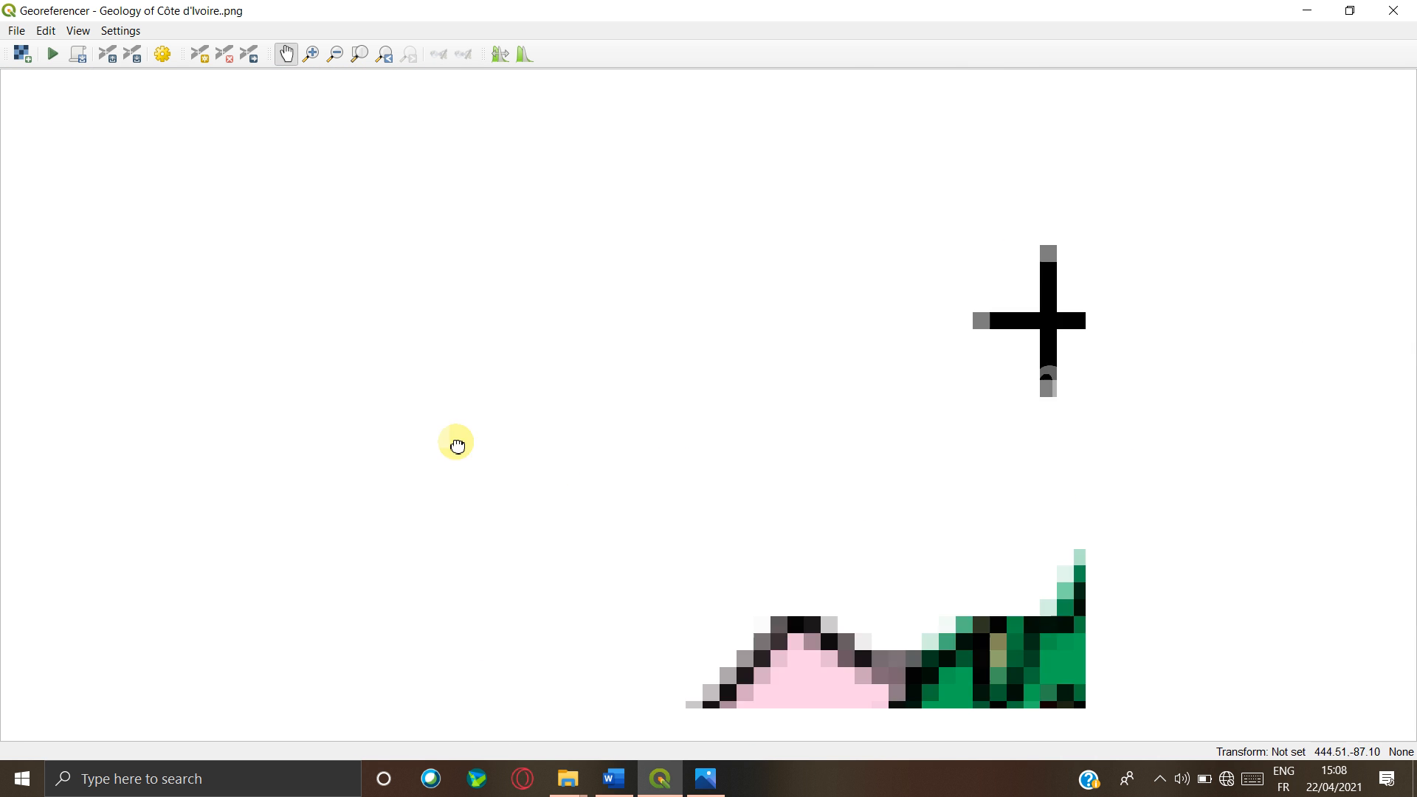
{"action": "left_click_drag", "start_coordinate": [1033, 473], "coordinate": [489, 473]}
{"action": "left_click_drag", "start_coordinate": [933, 481], "coordinate": [424, 494]}
{"action": "left_click_drag", "start_coordinate": [877, 499], "coordinate": [343, 499]}
{"action": "left_click_drag", "start_coordinate": [959, 517], "coordinate": [284, 480]}
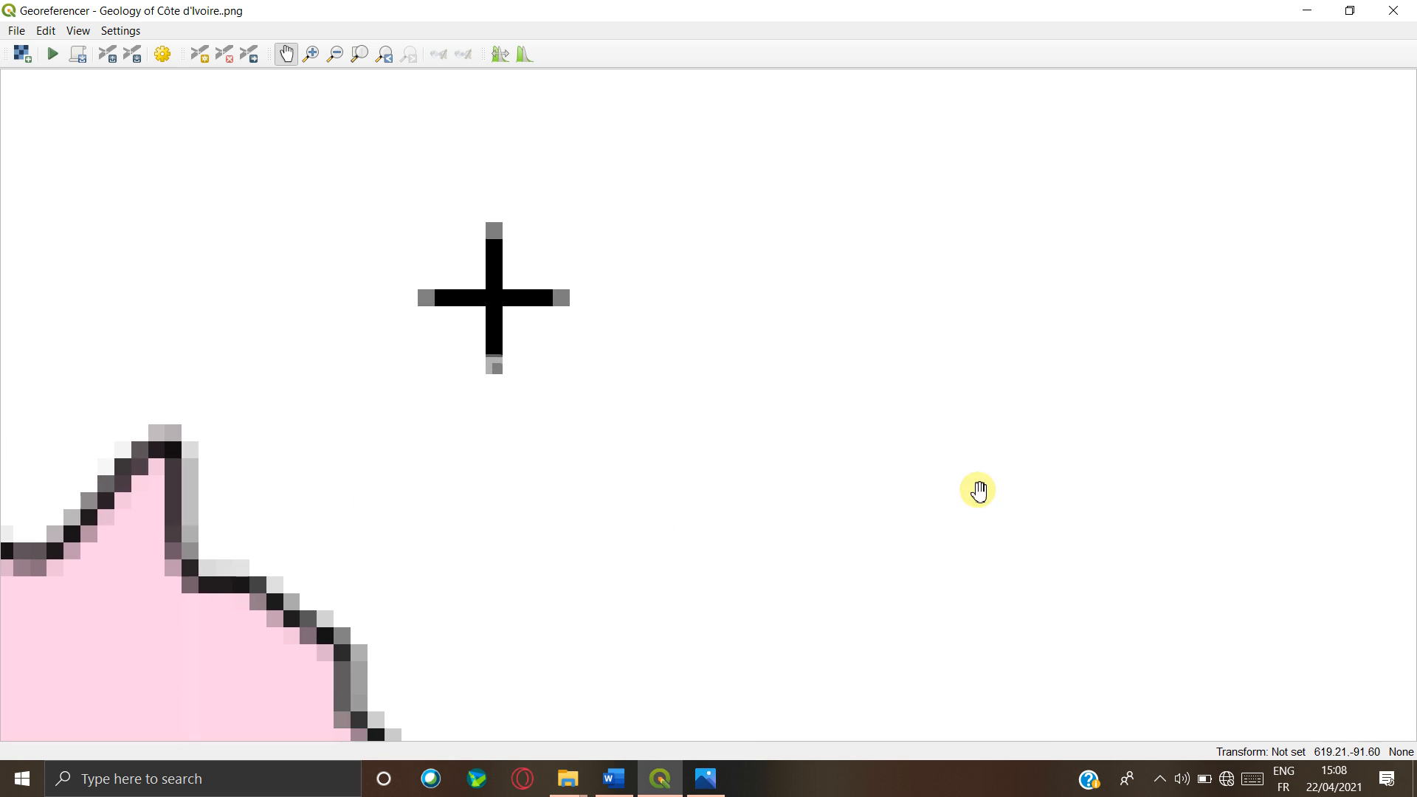
{"action": "left_click_drag", "start_coordinate": [977, 490], "coordinate": [516, 487]}
{"action": "left_click_drag", "start_coordinate": [598, 502], "coordinate": [971, 411]}
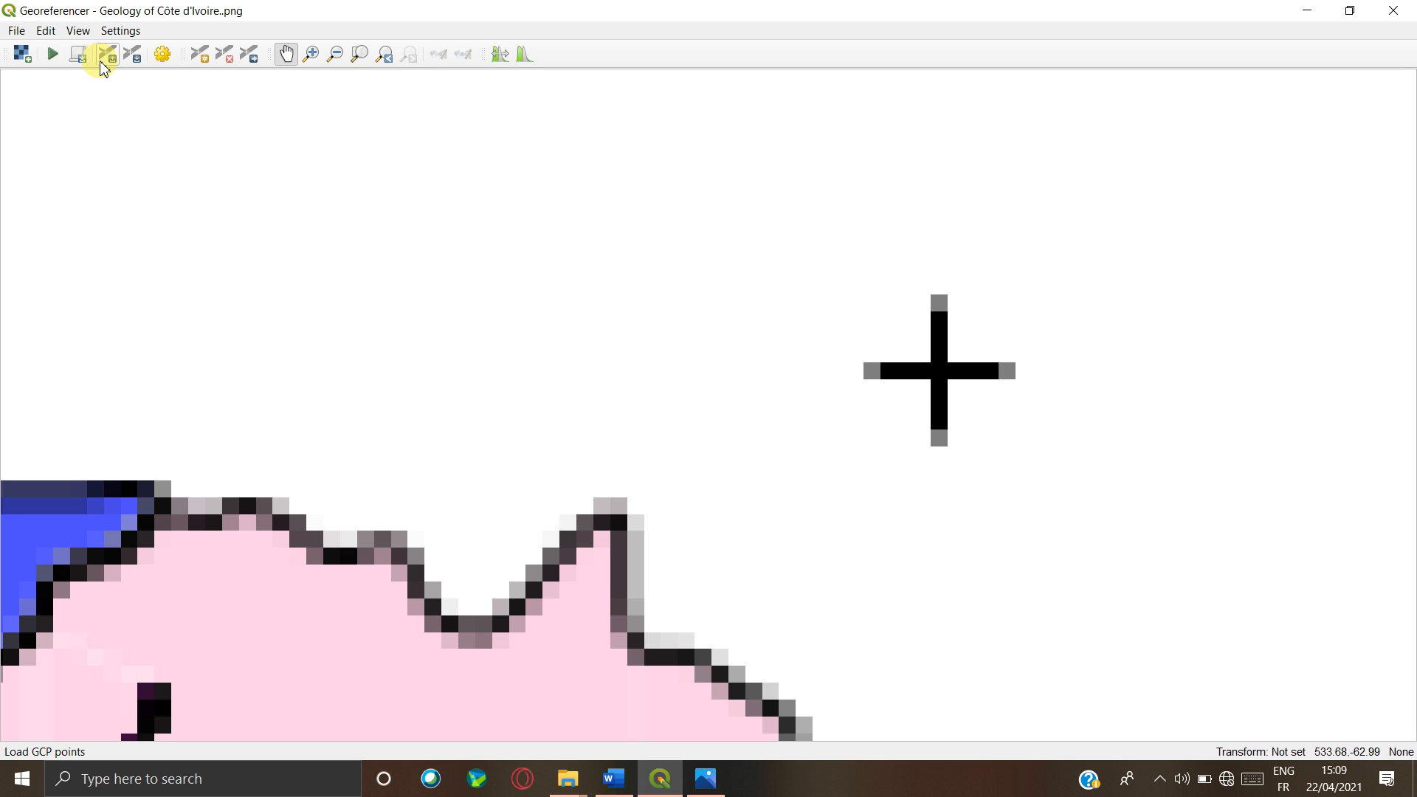
{"action": "left_click", "coordinate": [200, 54]}
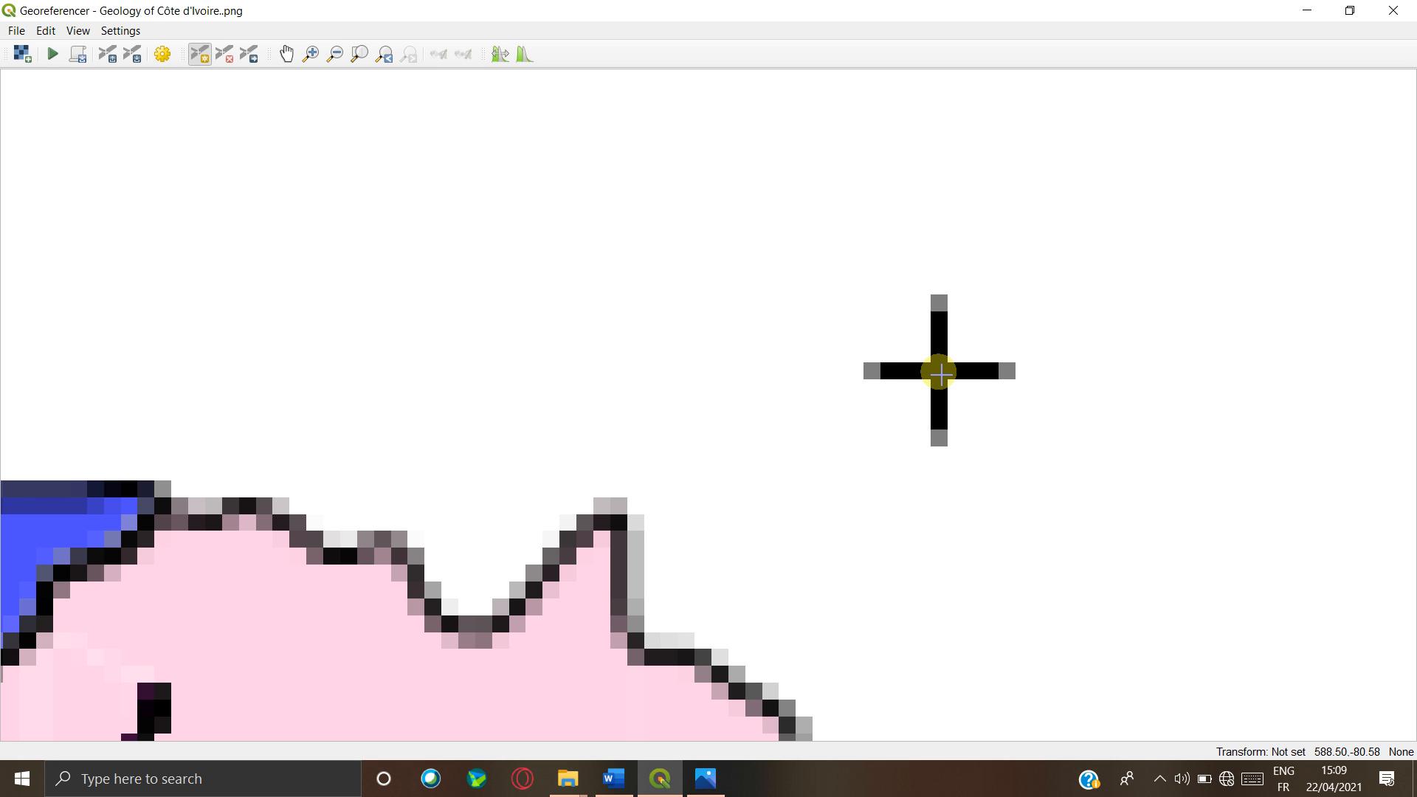
{"action": "left_click", "coordinate": [940, 374]}
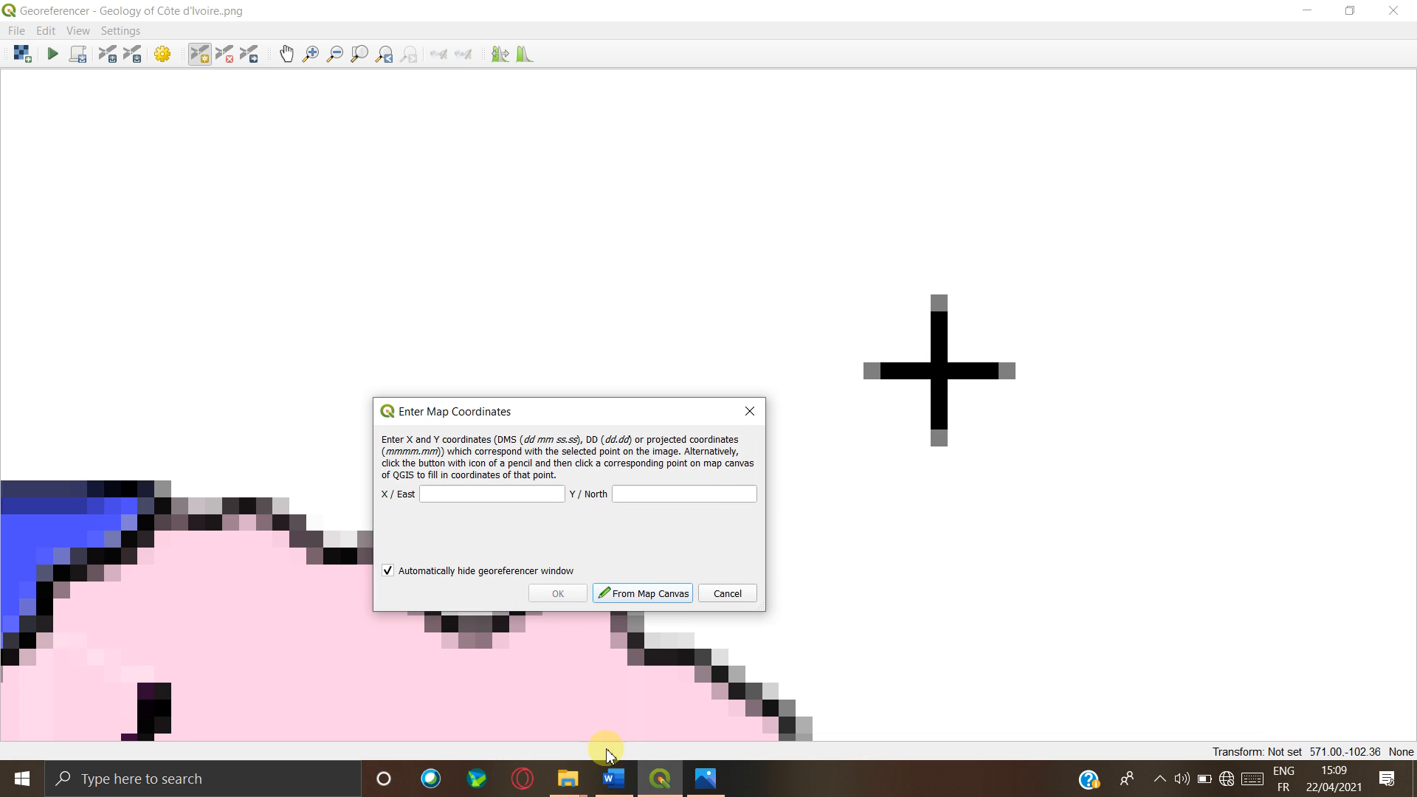
- Copy -3 from line B of the Word document and enter it as the new control point's X / East coordinate
{"action": "left_click", "coordinate": [620, 777]}
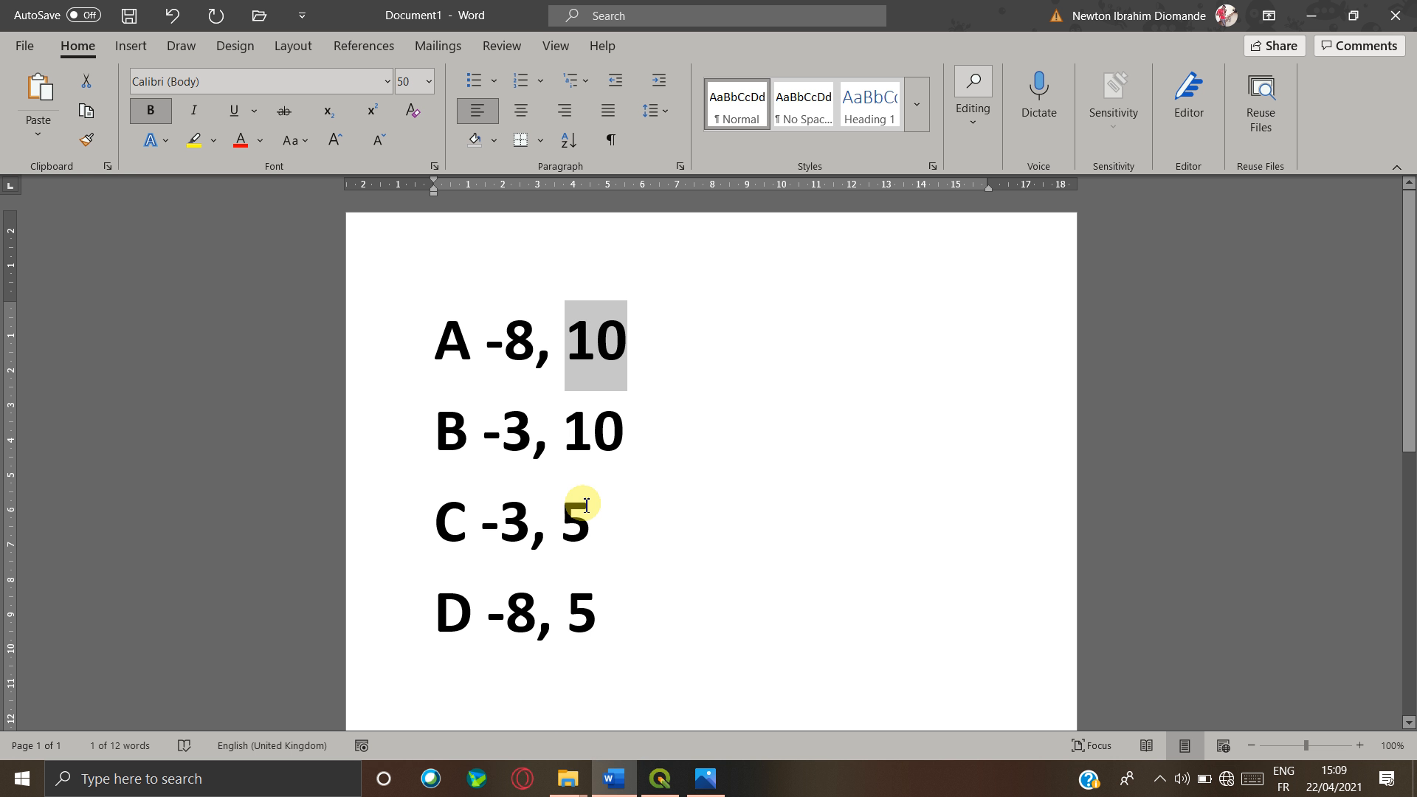
{"action": "left_click", "coordinate": [516, 437]}
{"action": "triple_click", "coordinate": [515, 439]}
{"action": "double_click", "coordinate": [511, 447]}
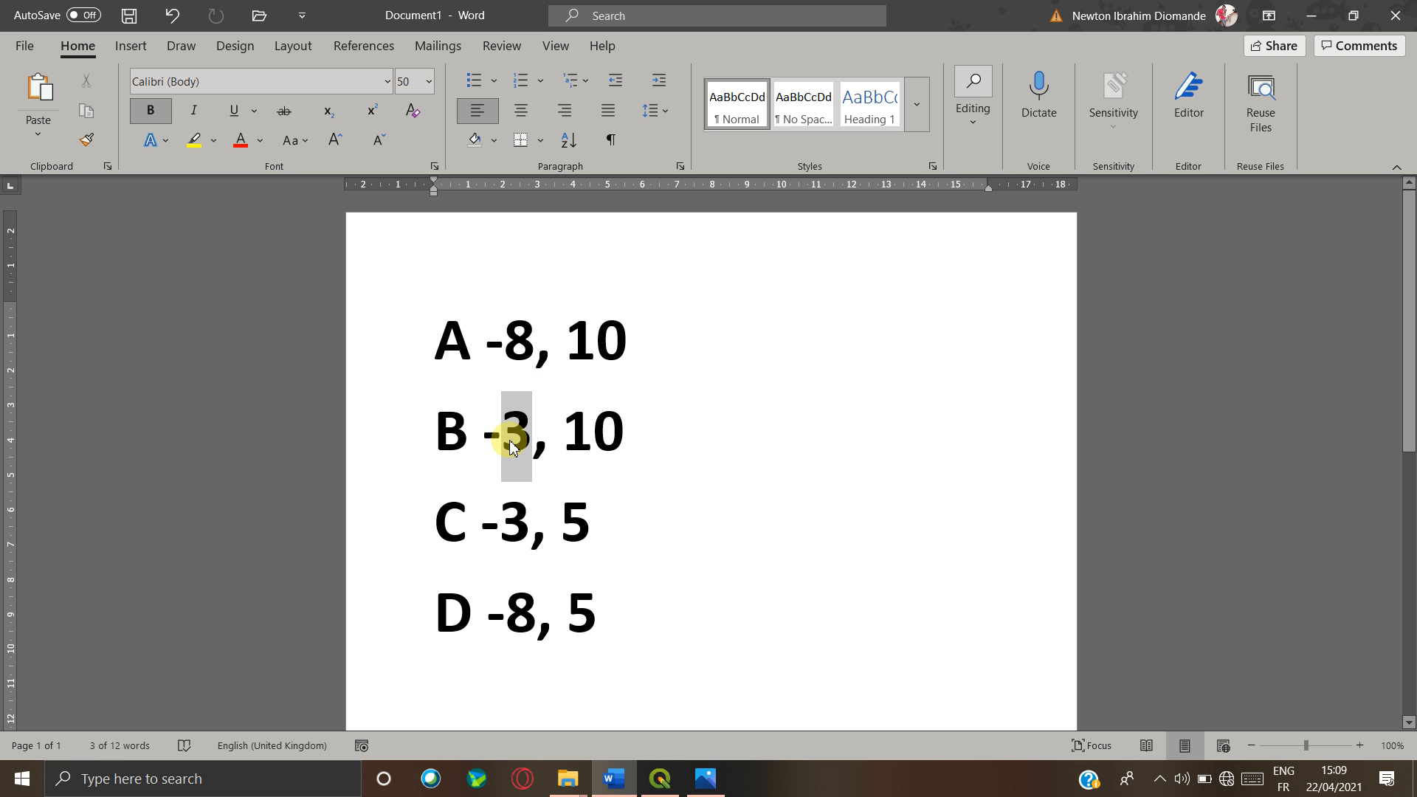
{"action": "left_click", "coordinate": [496, 436]}
{"action": "left_click_drag", "start_coordinate": [484, 435], "coordinate": [533, 437]}
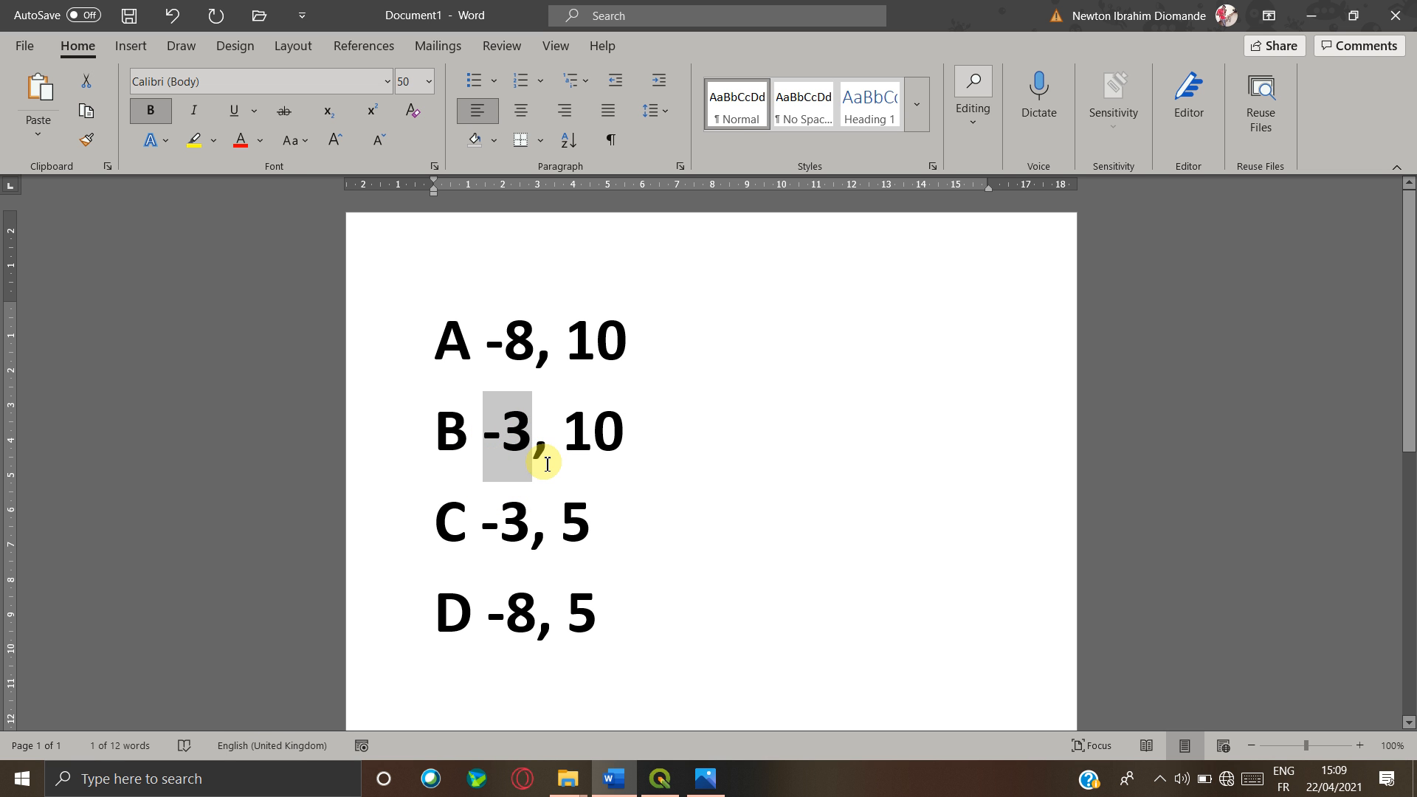
{"action": "key", "text": "alt+Tab"}
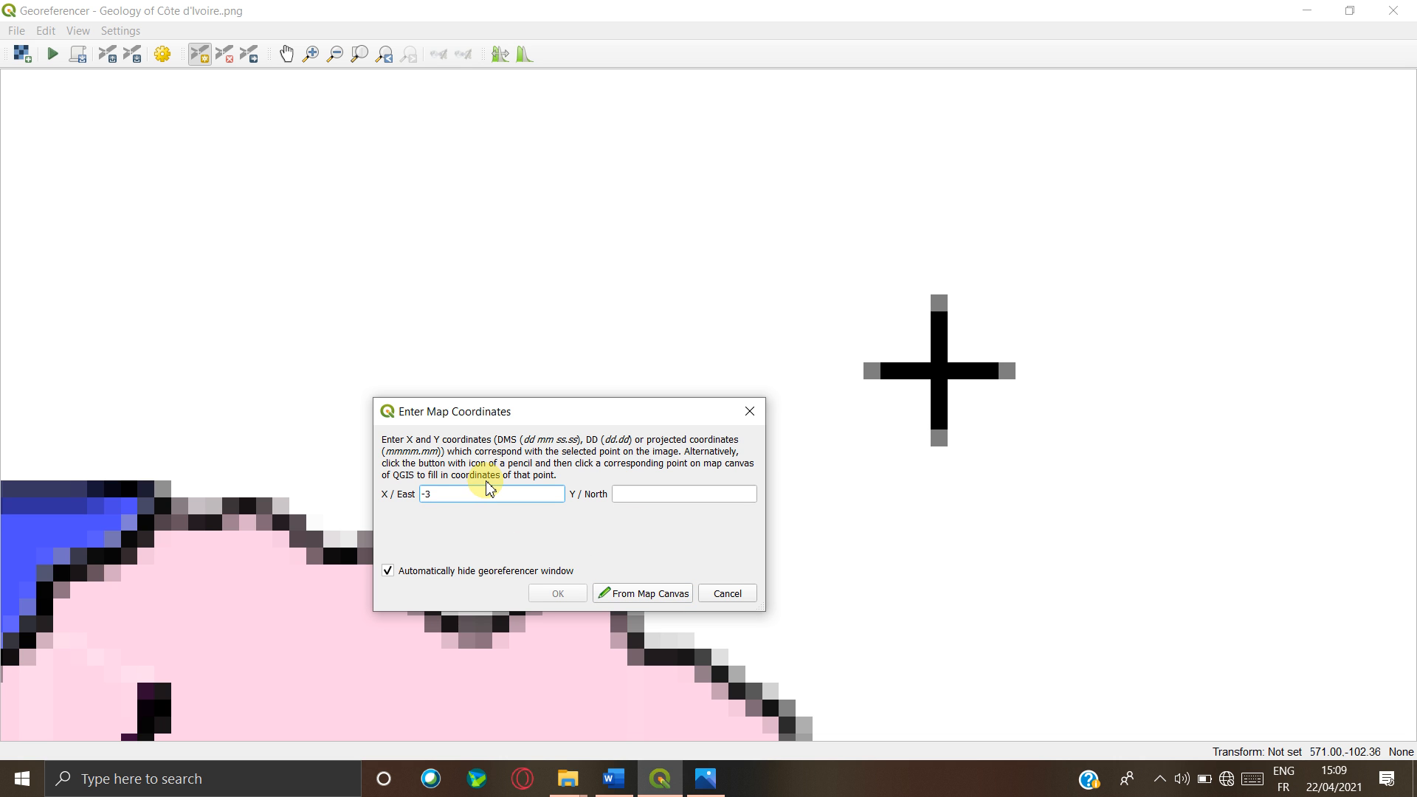
- Copy 10 from line B of the Word document into the Y / North coordinate and accept the upper-right control point
{"action": "key", "text": "alt+Tab"}
{"action": "double_click", "coordinate": [595, 448]}
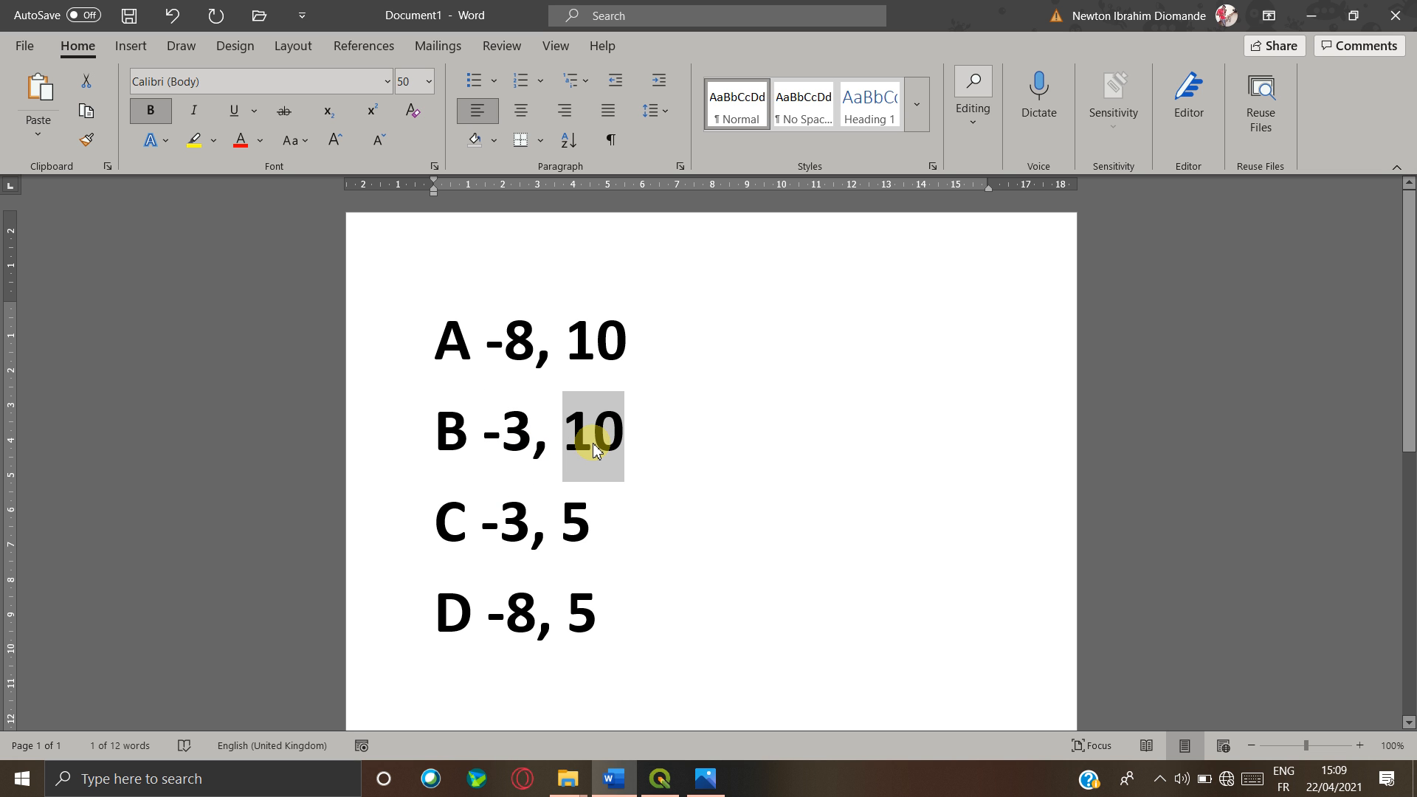
{"action": "key", "text": "alt+Tab"}
{"action": "left_click", "coordinate": [635, 500]}
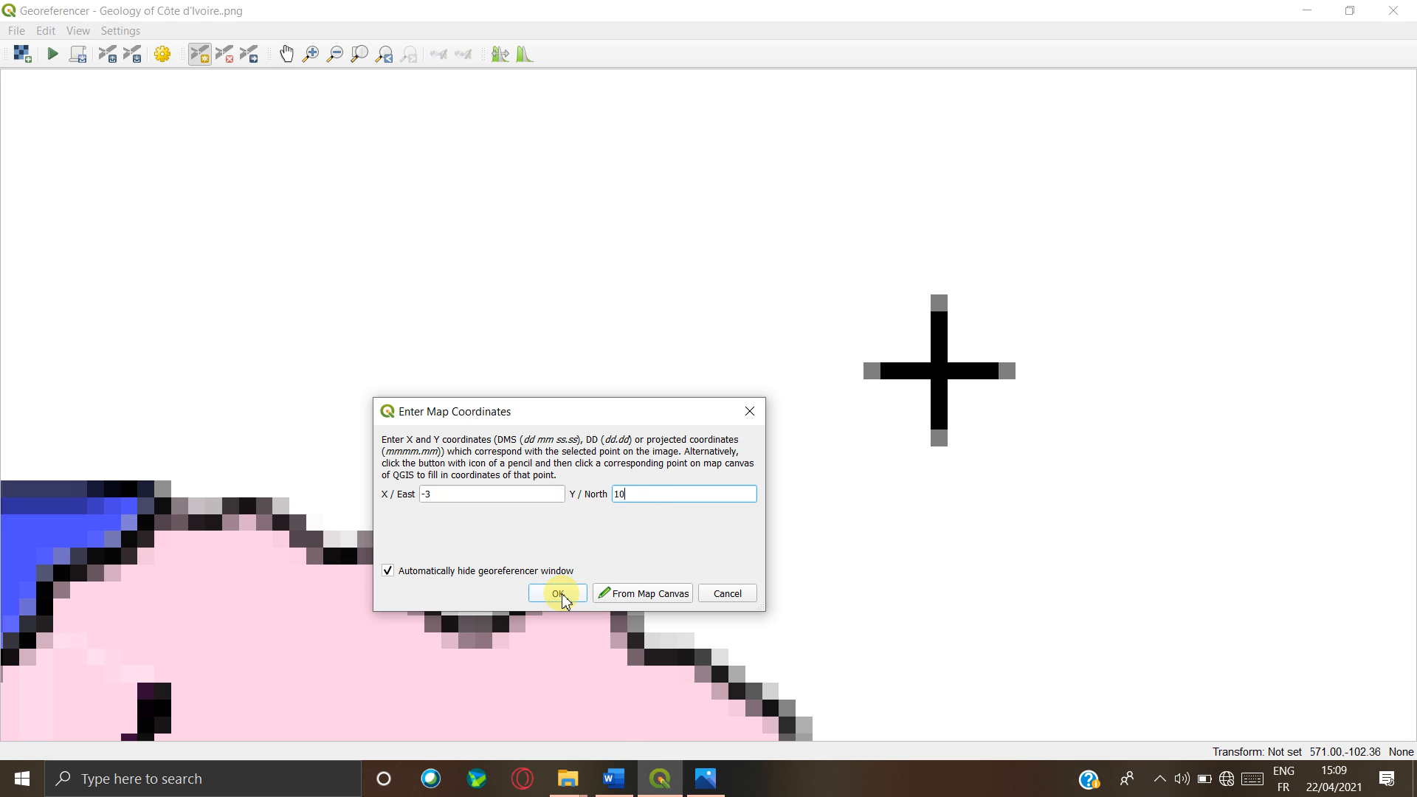
{"action": "left_click", "coordinate": [559, 595]}
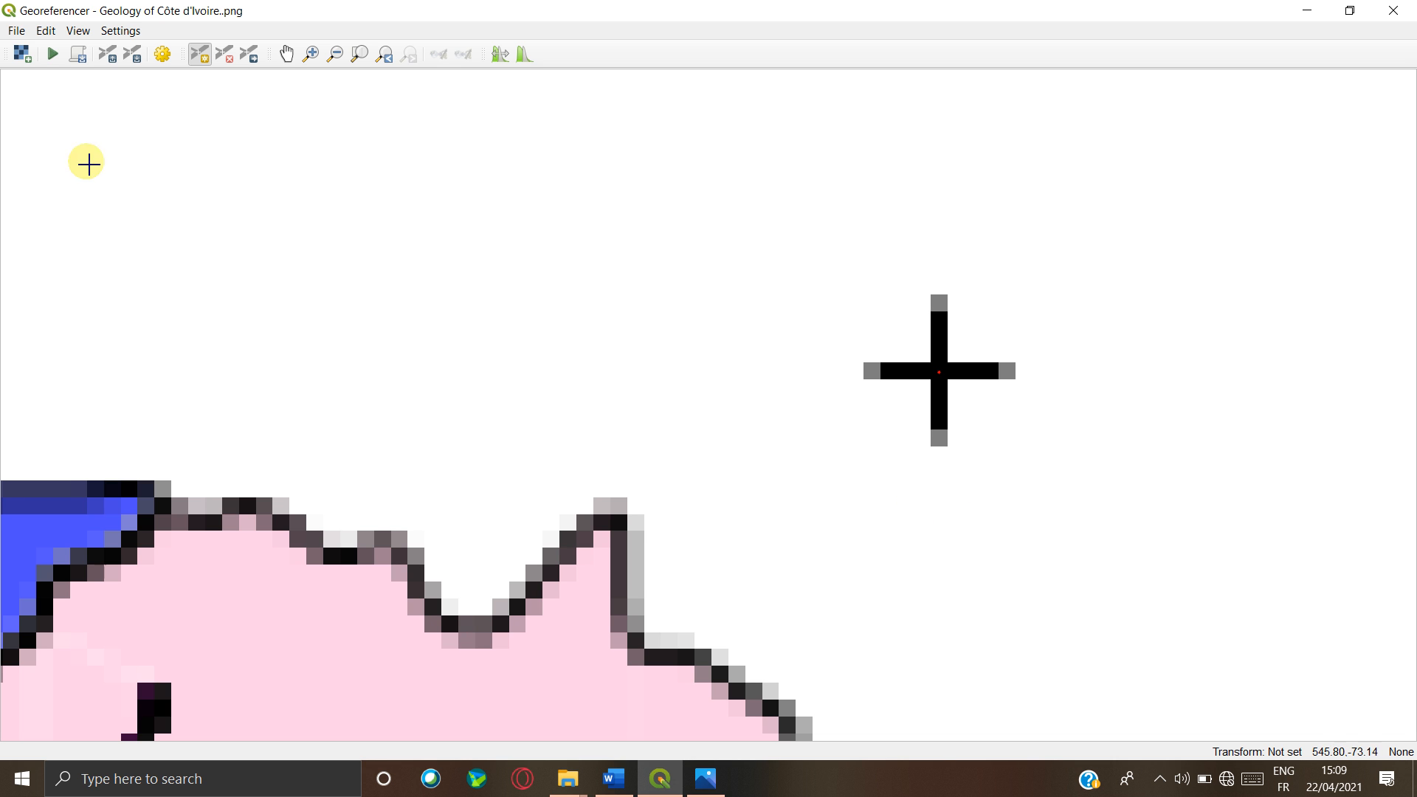
- Place a control point on the centre of the map's lower-right grid cross, which overlaps the "quartzite, amphibolite" legend text
{"action": "left_click", "coordinate": [287, 56]}
{"action": "left_click_drag", "start_coordinate": [1082, 645], "coordinate": [1009, 460]}
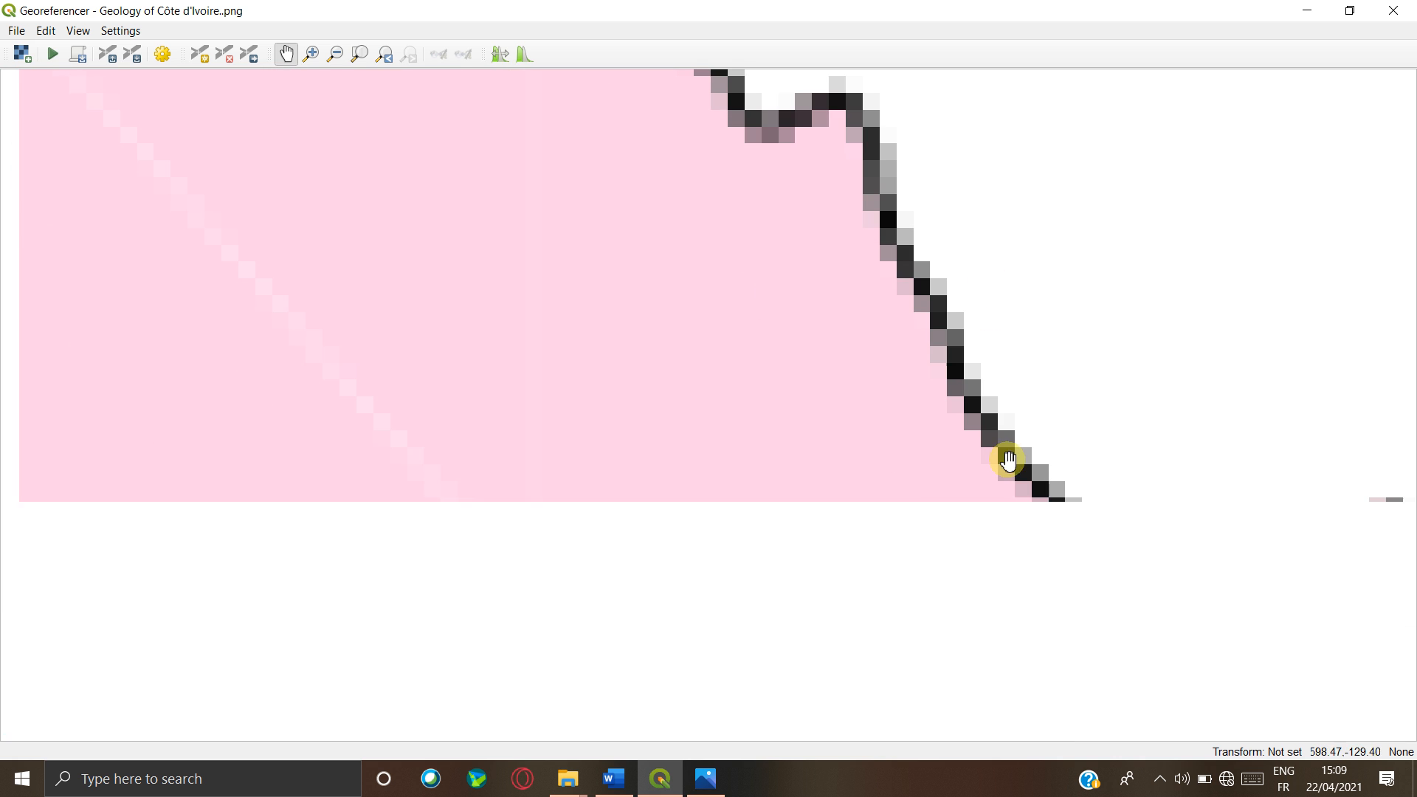
{"action": "left_click_drag", "start_coordinate": [1109, 392], "coordinate": [1215, 133]}
{"action": "left_click_drag", "start_coordinate": [1109, 362], "coordinate": [1206, 59]}
{"action": "left_click_drag", "start_coordinate": [1052, 293], "coordinate": [1110, 116]}
{"action": "left_click_drag", "start_coordinate": [1009, 519], "coordinate": [991, 186]}
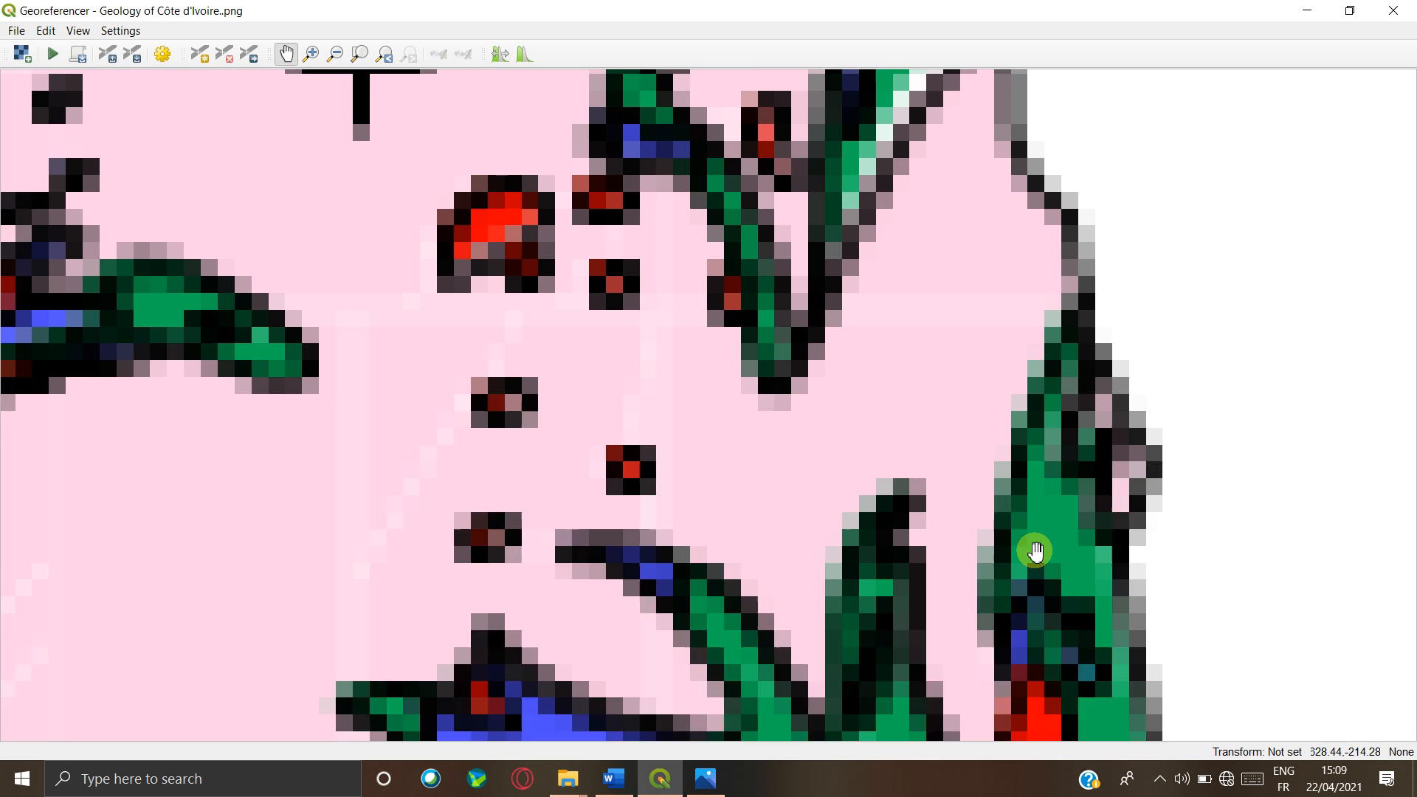
{"action": "left_click_drag", "start_coordinate": [972, 556], "coordinate": [981, 81]}
{"action": "left_click_drag", "start_coordinate": [997, 642], "coordinate": [974, 59]}
{"action": "left_click_drag", "start_coordinate": [988, 736], "coordinate": [1042, 175]}
{"action": "left_click_drag", "start_coordinate": [958, 646], "coordinate": [1130, 177]}
{"action": "left_click_drag", "start_coordinate": [580, 513], "coordinate": [639, 193]}
{"action": "left_click_drag", "start_coordinate": [680, 425], "coordinate": [681, 417]}
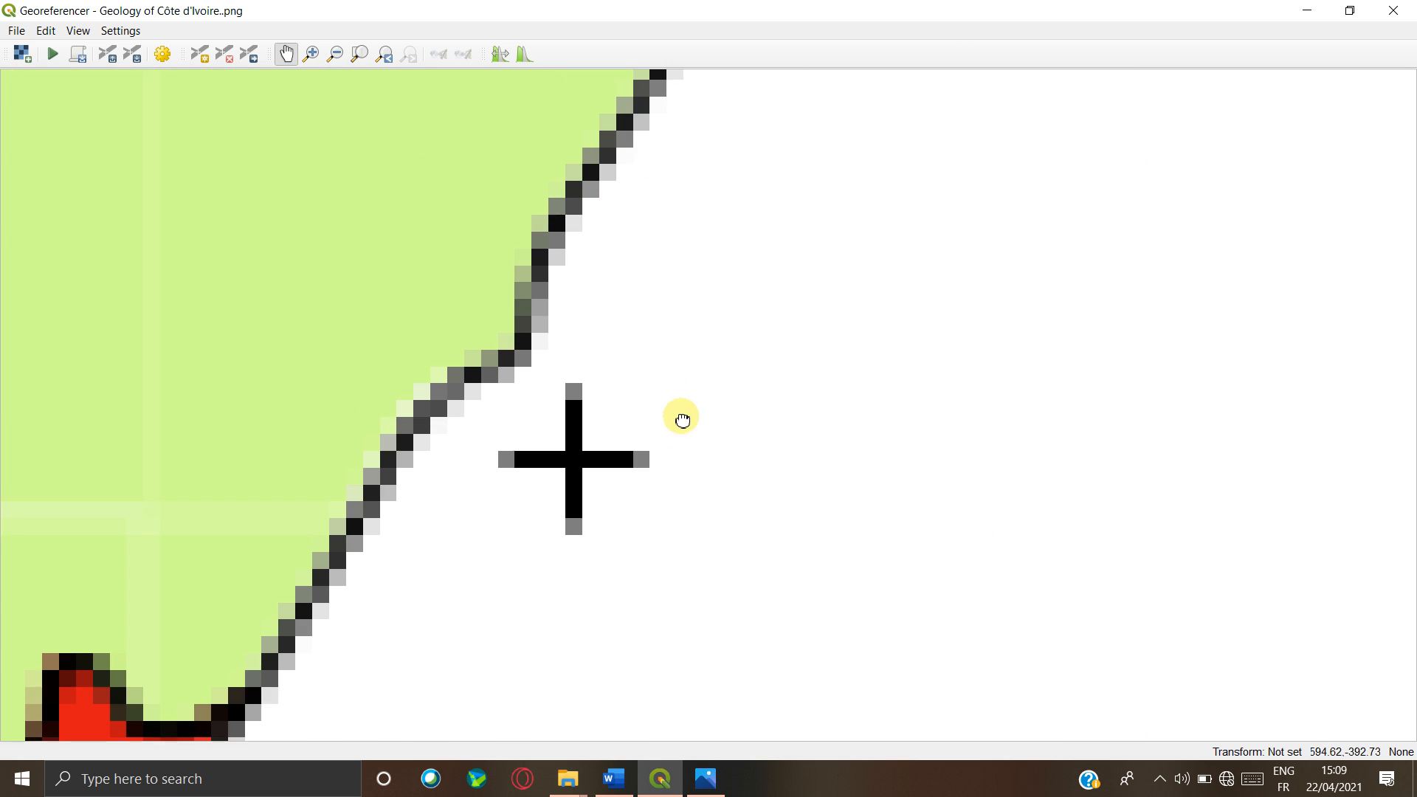
{"action": "left_click_drag", "start_coordinate": [763, 589], "coordinate": [971, 27]}
{"action": "left_click_drag", "start_coordinate": [986, 509], "coordinate": [736, 63]}
{"action": "left_click_drag", "start_coordinate": [728, 586], "coordinate": [737, 119]}
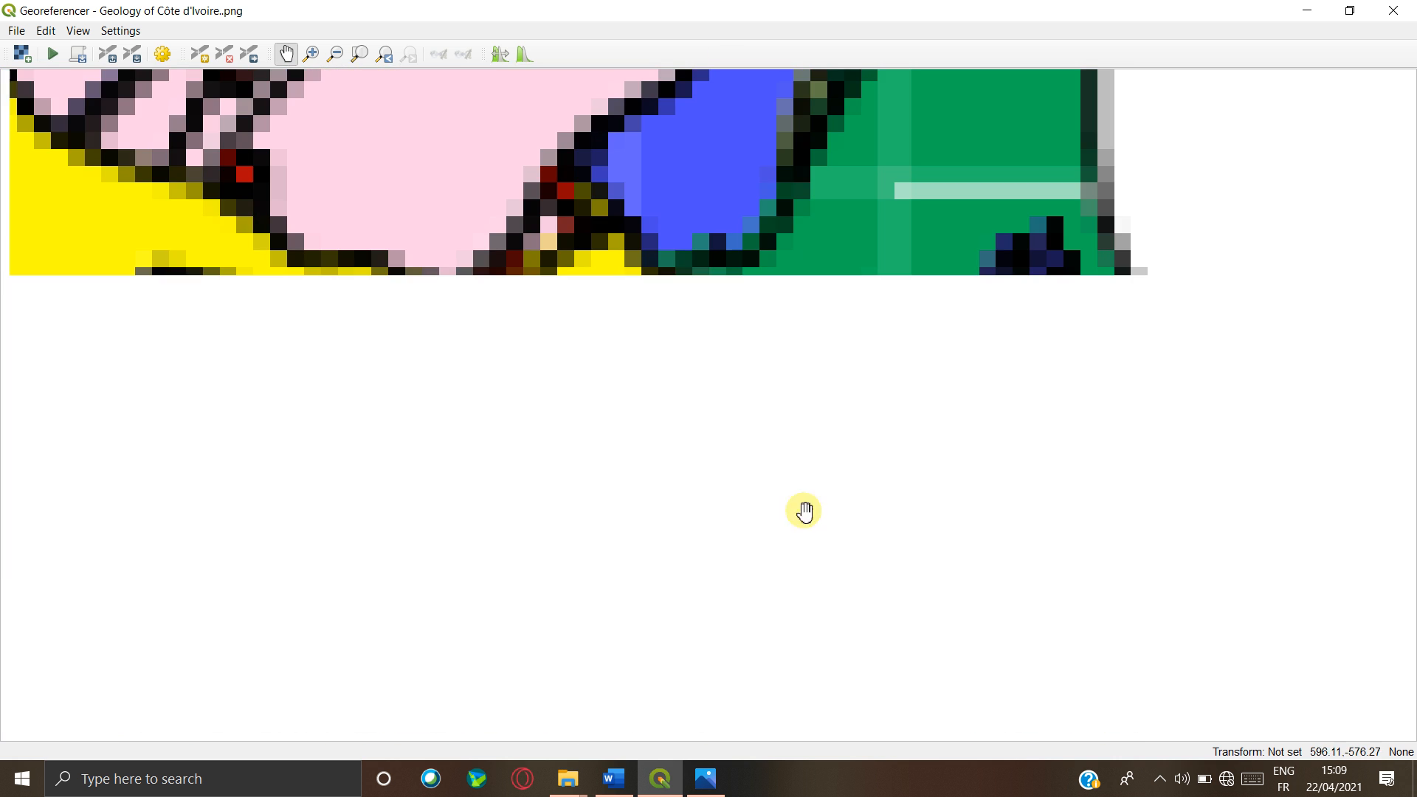
{"action": "left_click_drag", "start_coordinate": [828, 540], "coordinate": [686, 177]}
{"action": "left_click_drag", "start_coordinate": [779, 583], "coordinate": [580, 123]}
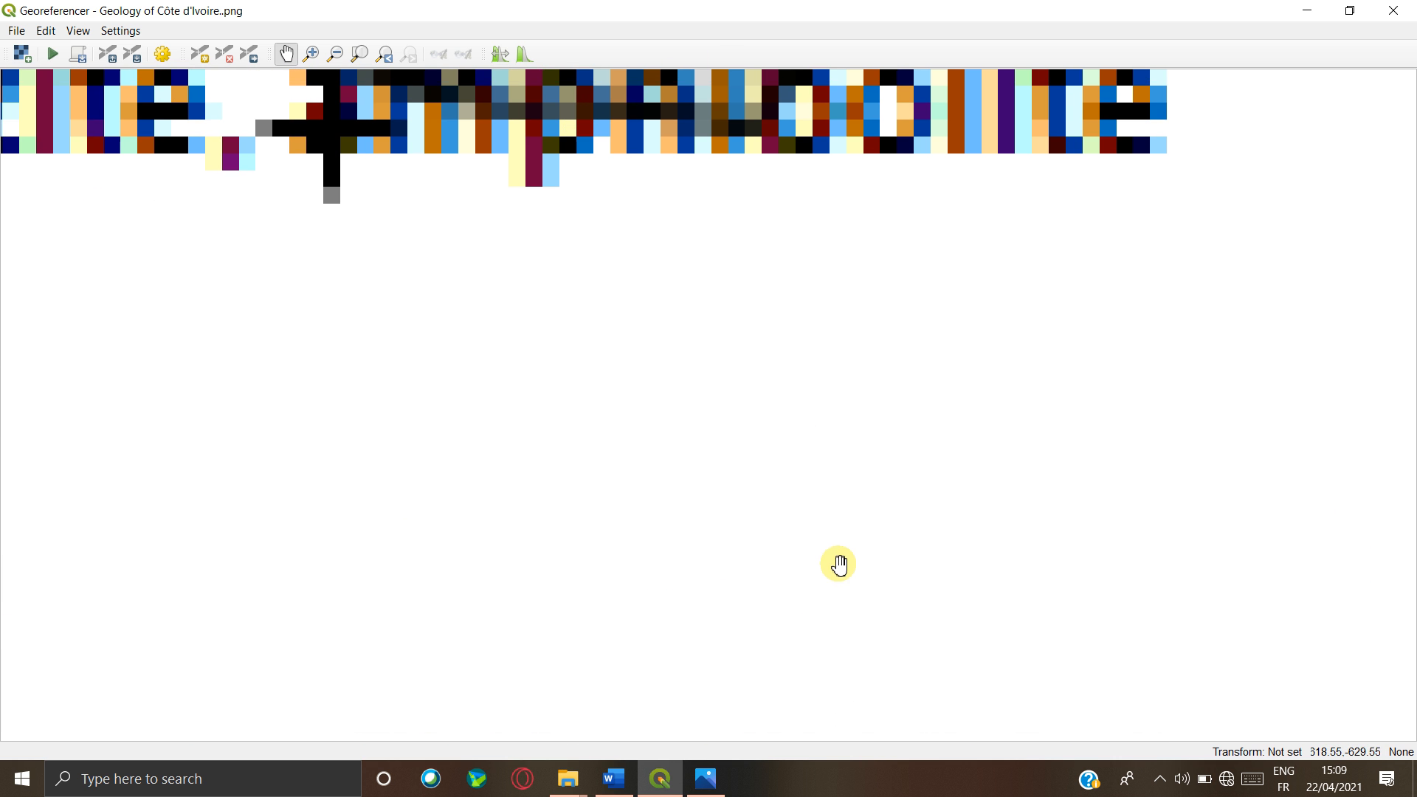
{"action": "left_click_drag", "start_coordinate": [721, 301], "coordinate": [737, 595]}
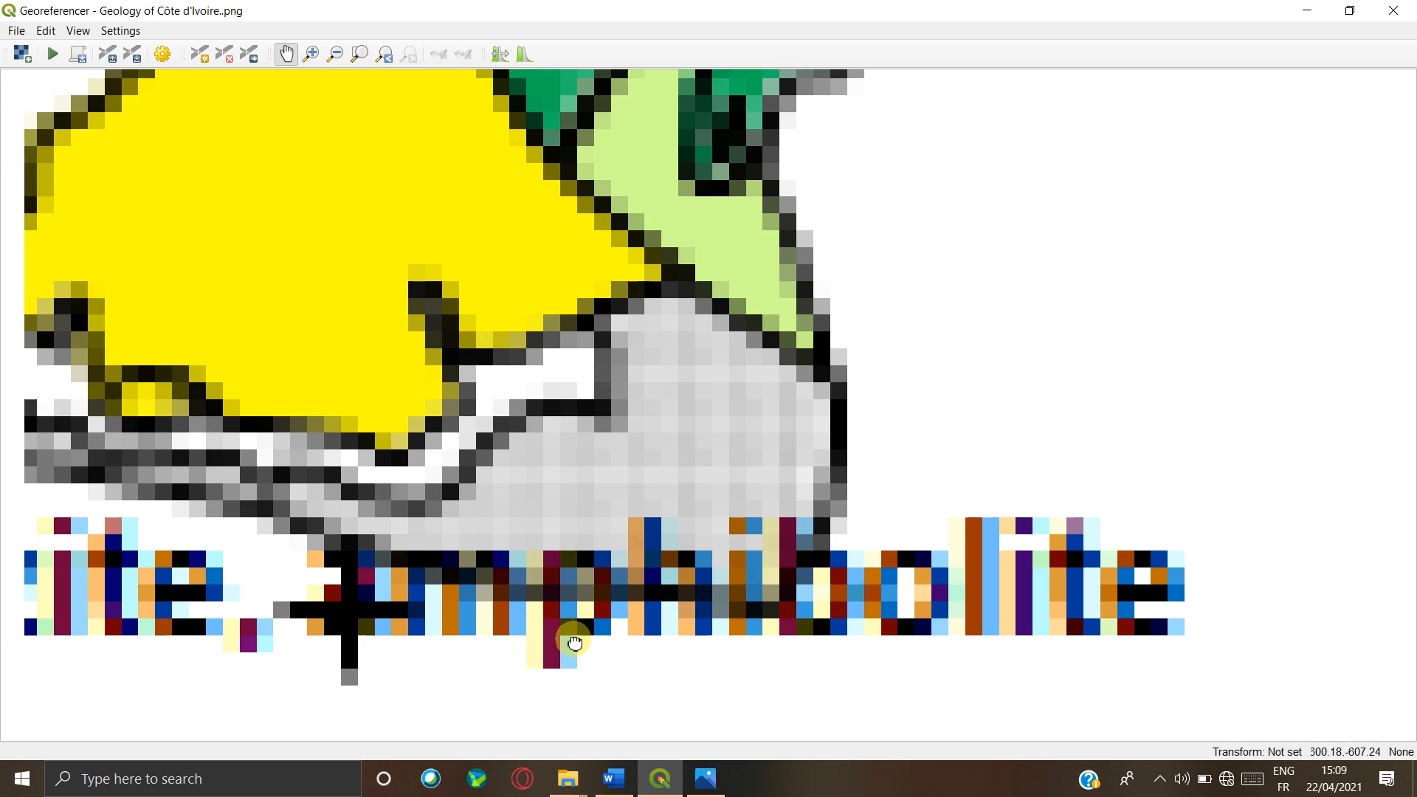
{"action": "left_click_drag", "start_coordinate": [575, 642], "coordinate": [975, 267]}
{"action": "left_click_drag", "start_coordinate": [927, 585], "coordinate": [870, 174]}
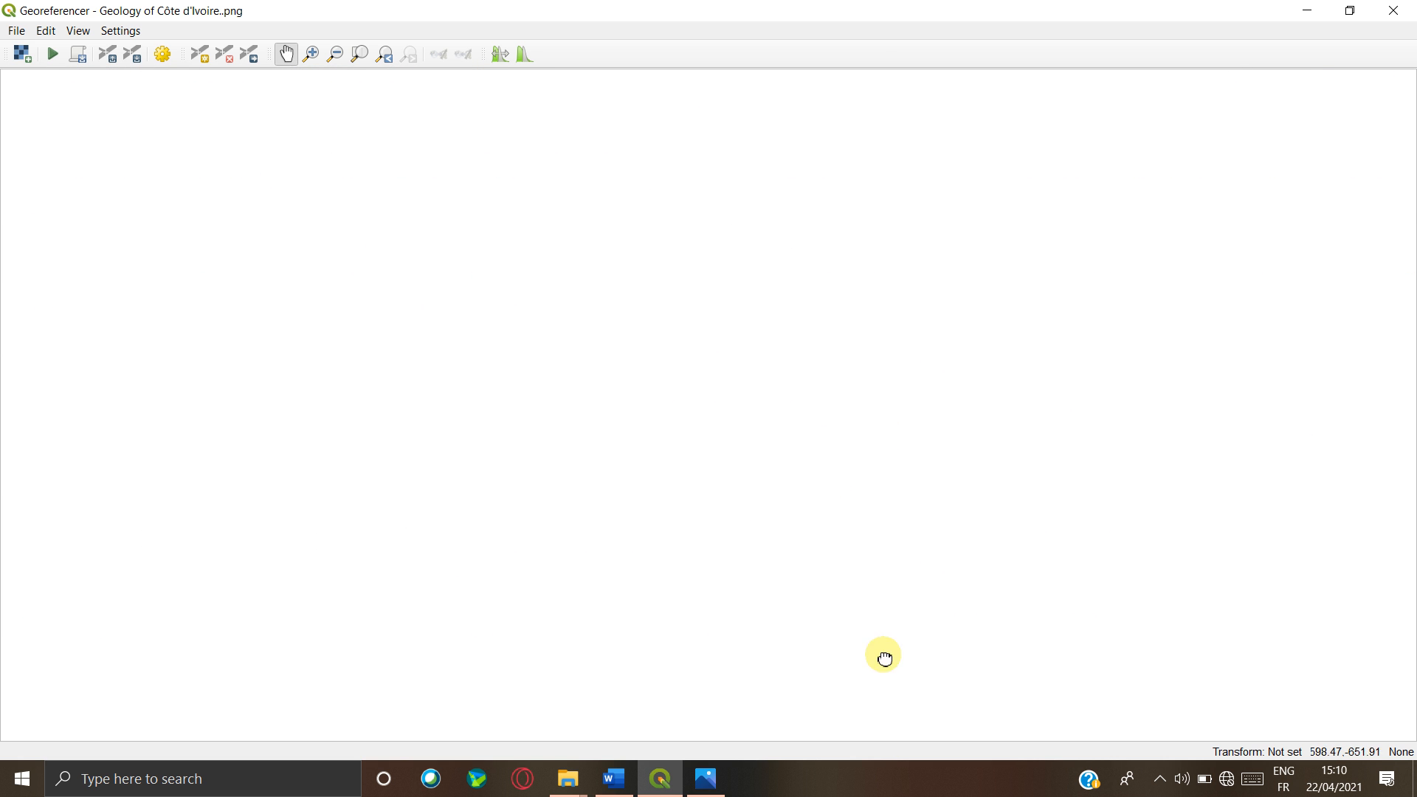
{"action": "left_click_drag", "start_coordinate": [724, 231], "coordinate": [721, 497]}
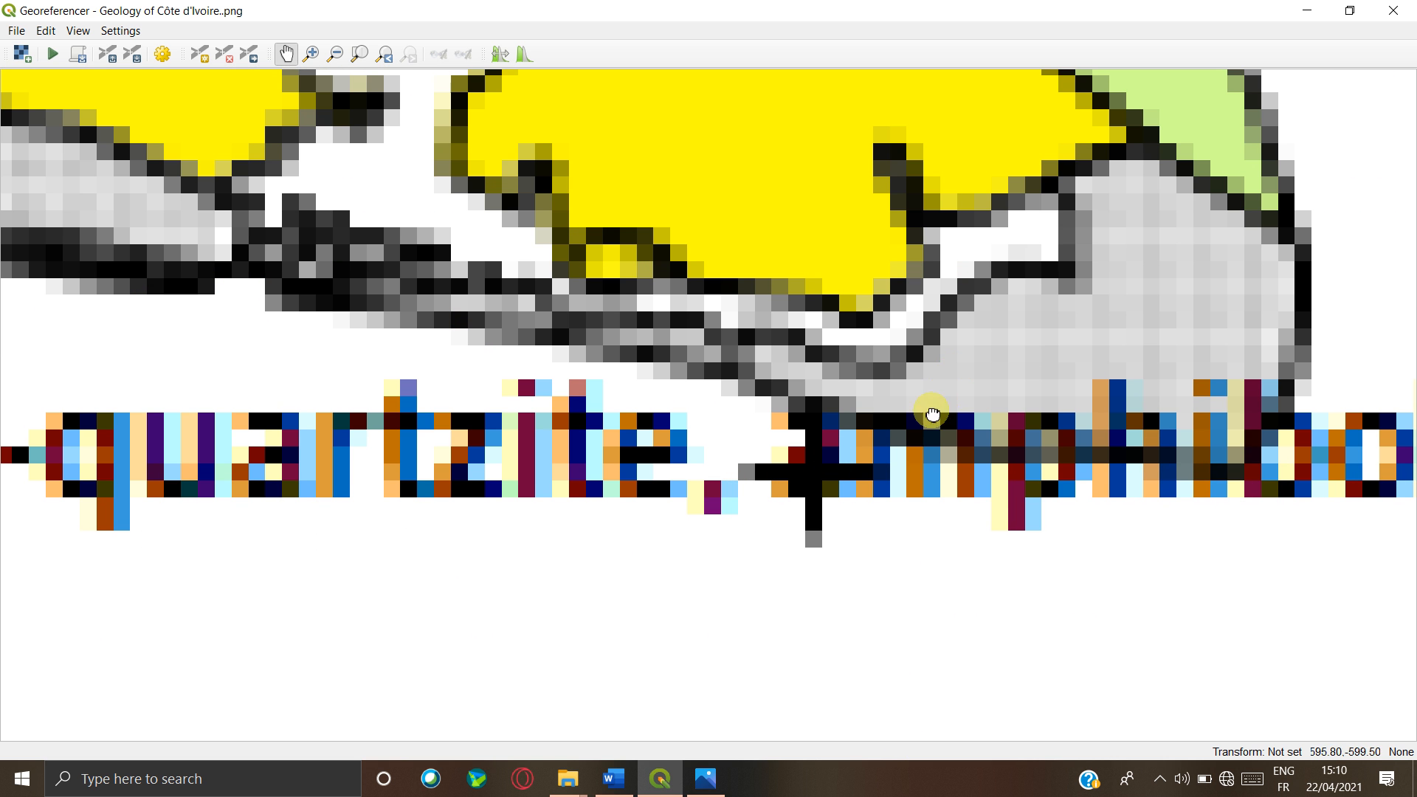
{"action": "left_click_drag", "start_coordinate": [933, 414], "coordinate": [617, 476]}
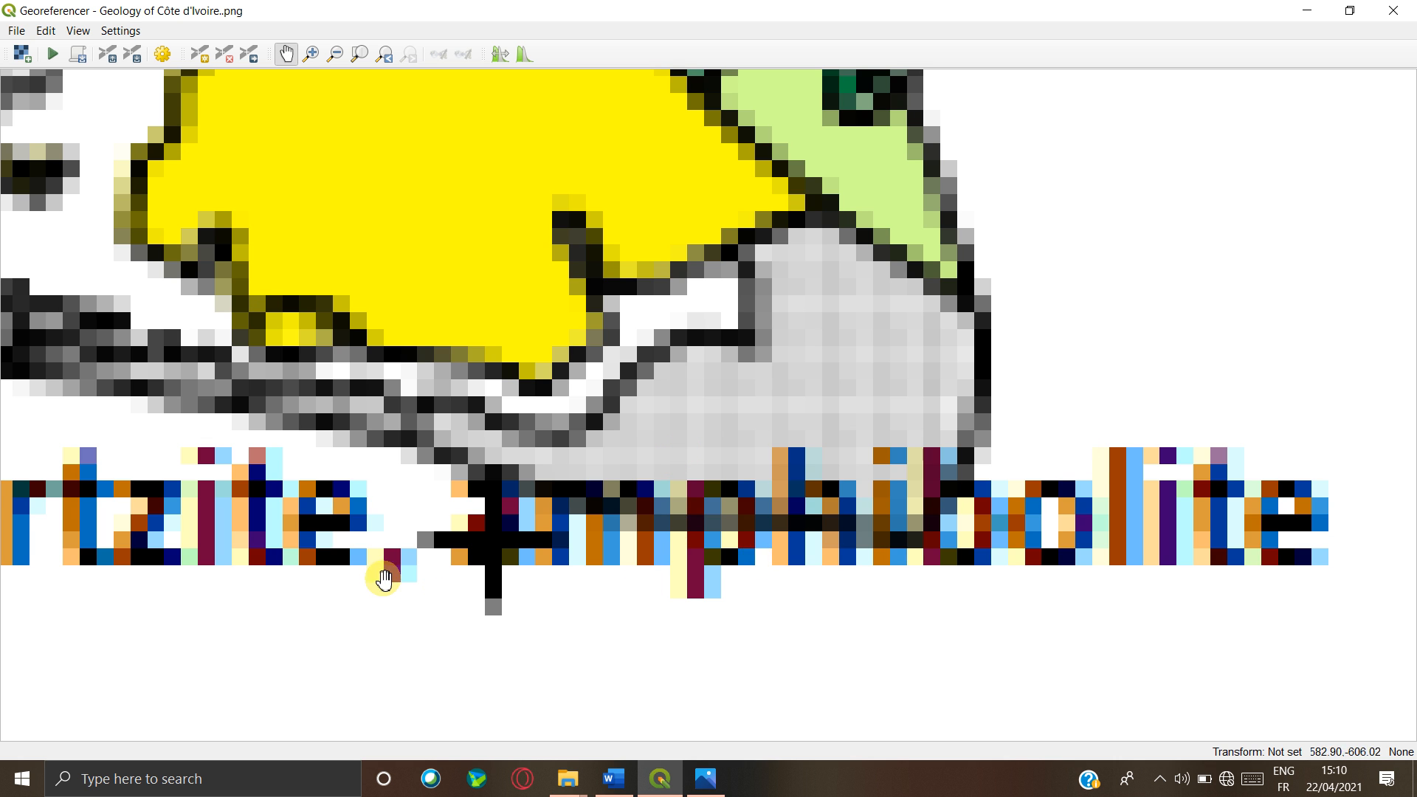
{"action": "left_click_drag", "start_coordinate": [475, 591], "coordinate": [718, 528]}
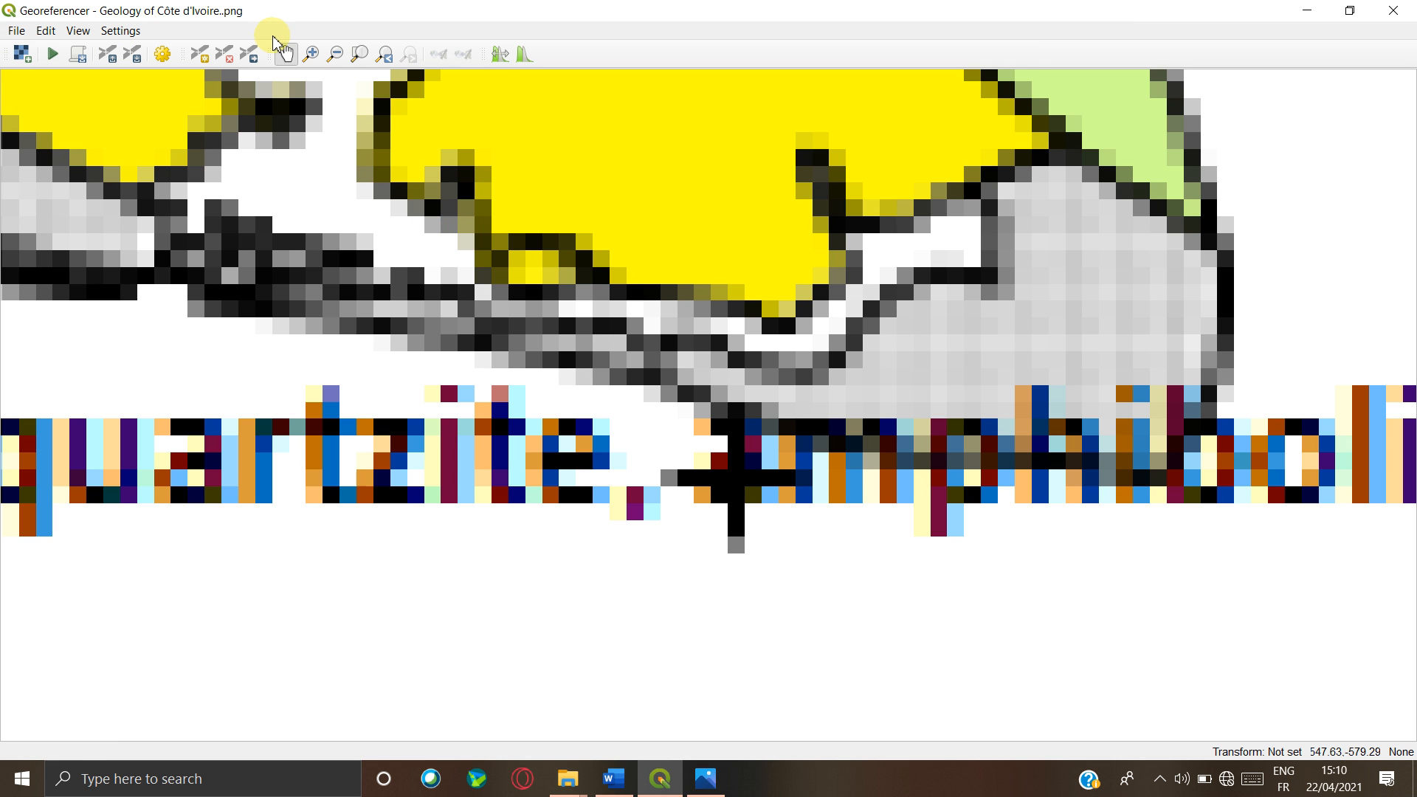
{"action": "left_click", "coordinate": [199, 58]}
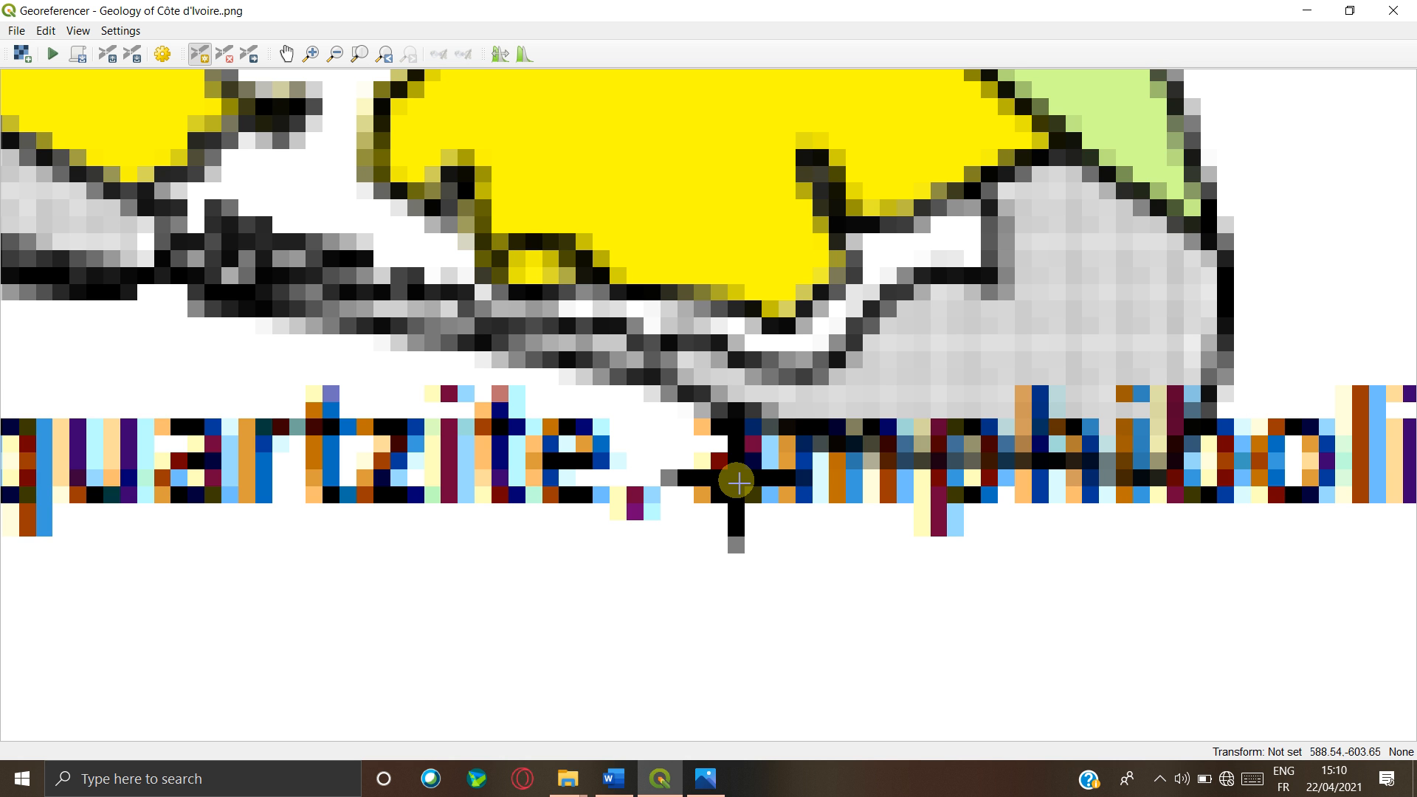
{"action": "left_click", "coordinate": [736, 482]}
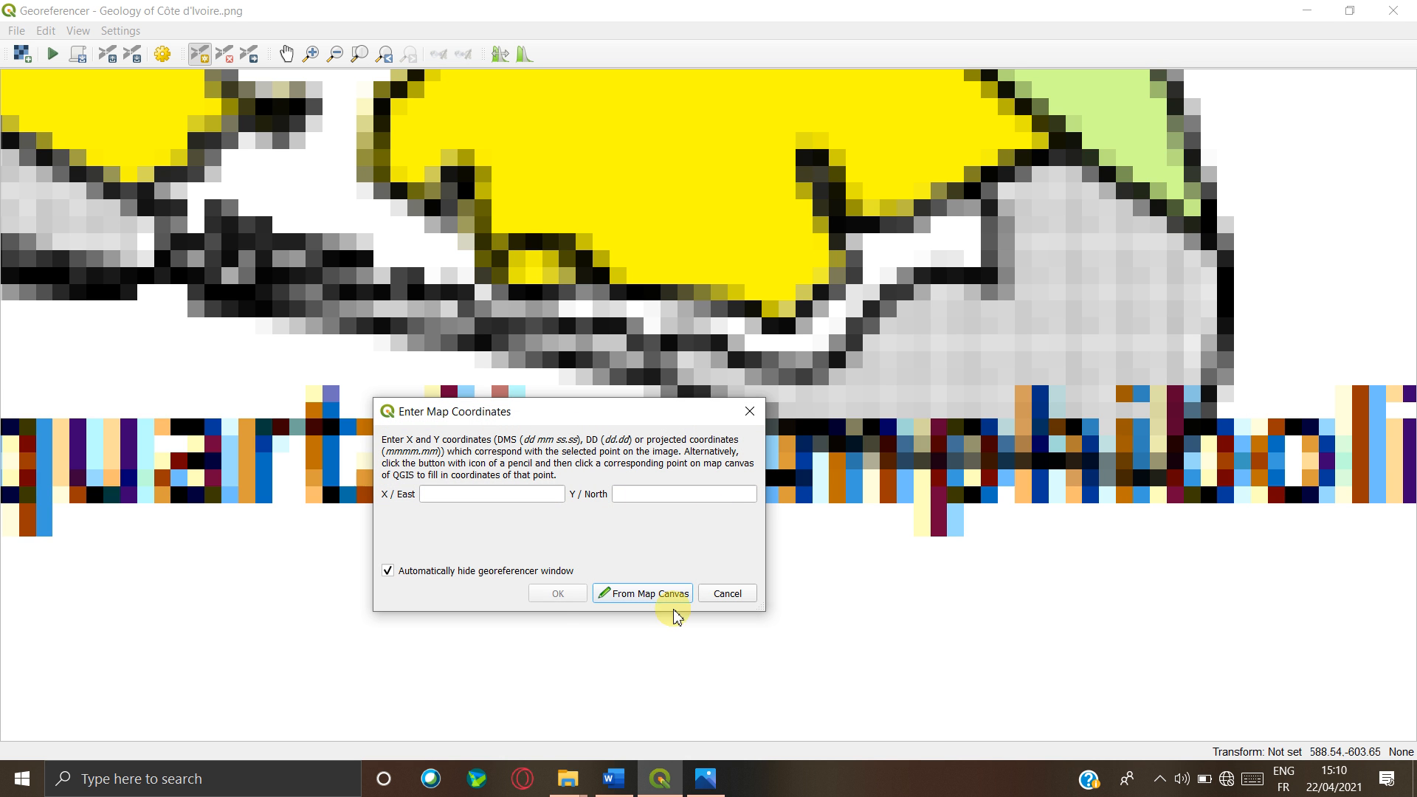
- Copy -3 from line C of the Word document and enter it as the lower-right control point's X / East coordinate
{"action": "left_click", "coordinate": [611, 781]}
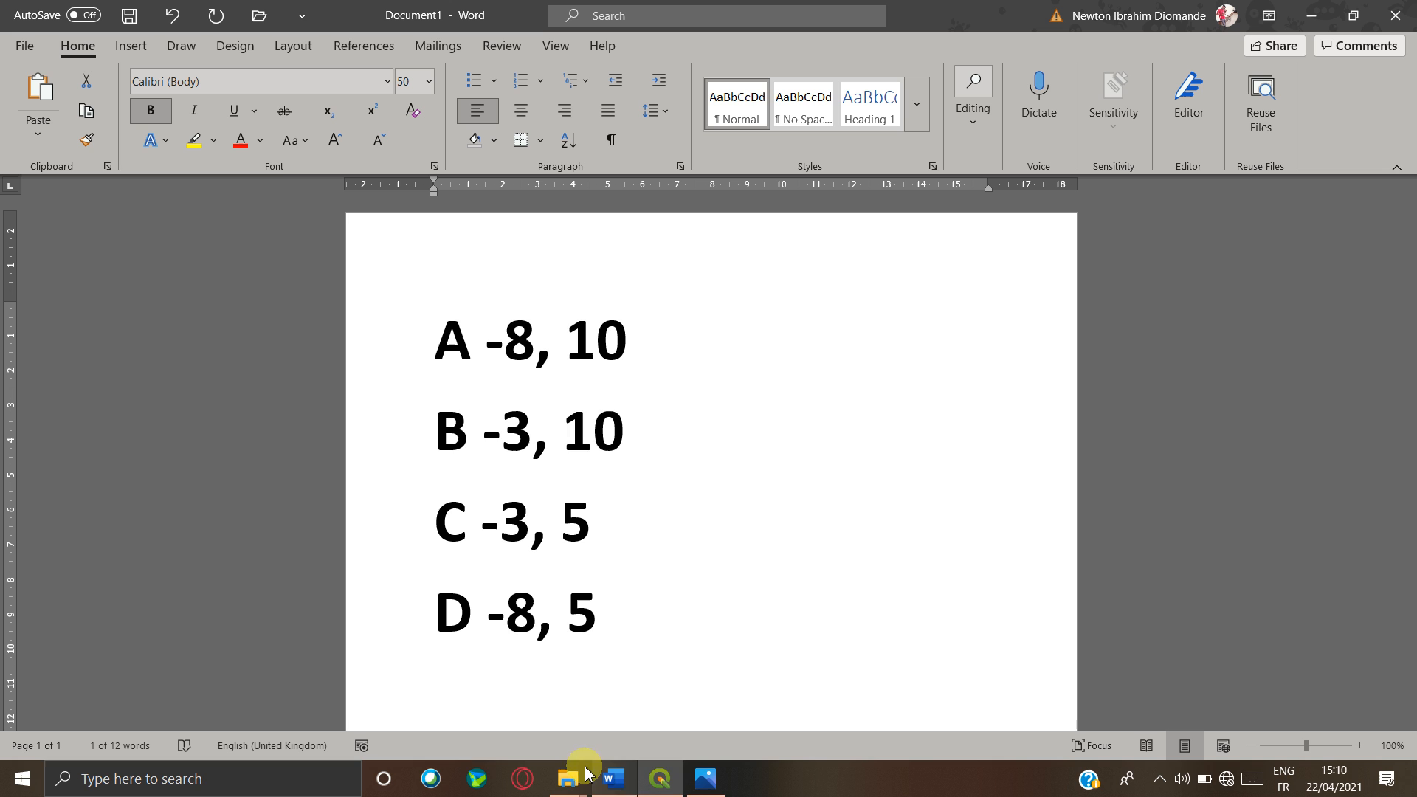
{"action": "left_click", "coordinate": [510, 530]}
{"action": "left_click_drag", "start_coordinate": [510, 530], "coordinate": [476, 514]}
{"action": "key", "text": "ctrl+c"}
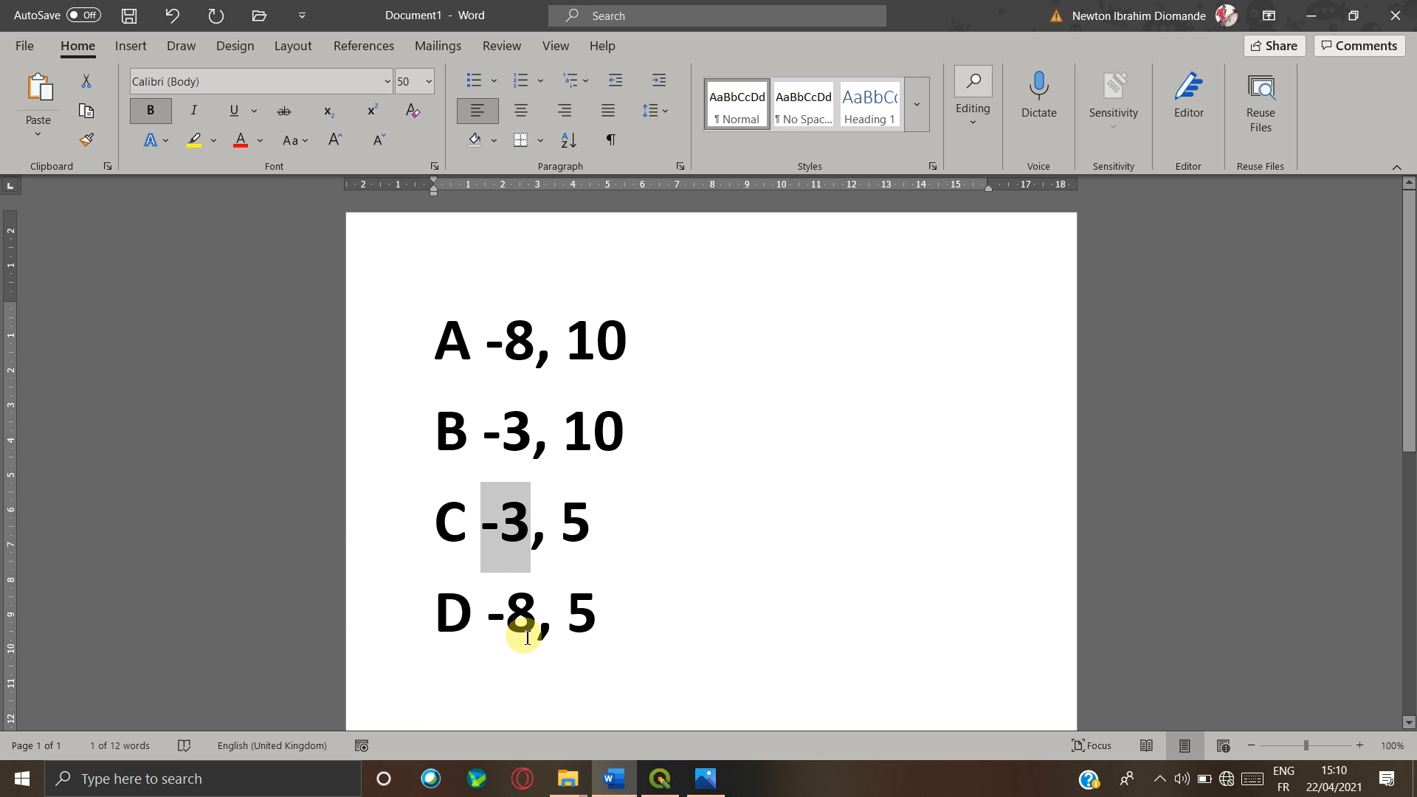
{"action": "key", "text": "alt+Tab"}
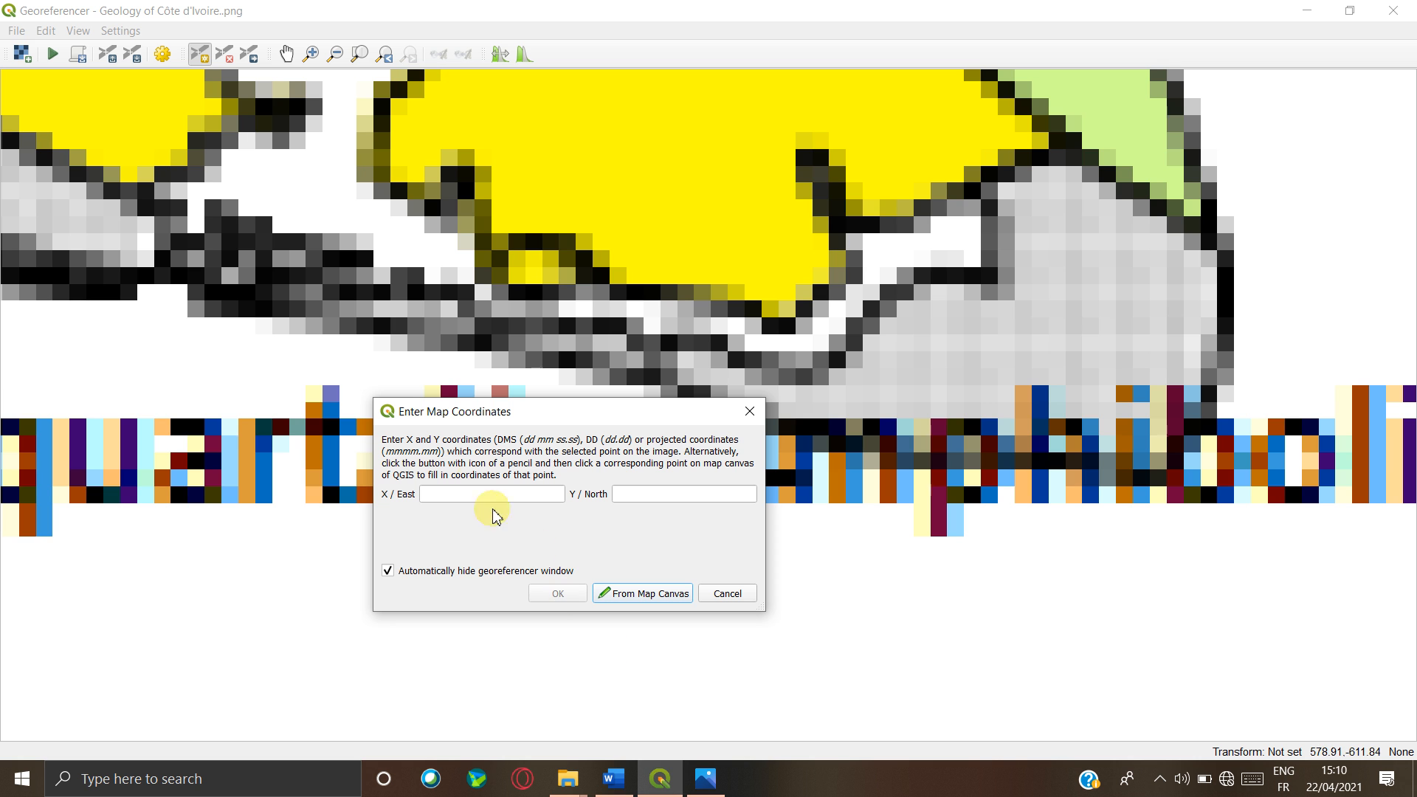
{"action": "right_click", "coordinate": [473, 496]}
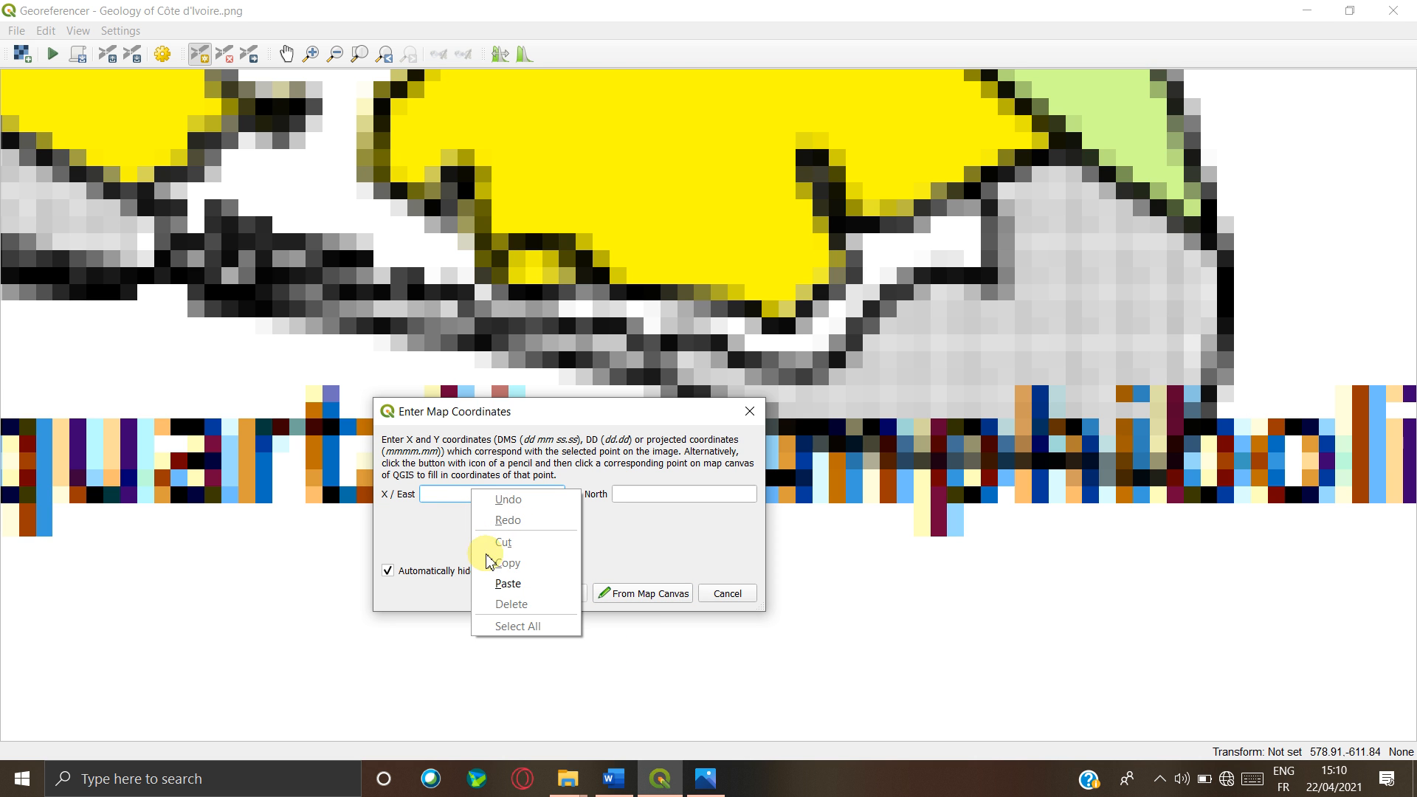
{"action": "left_click", "coordinate": [502, 583]}
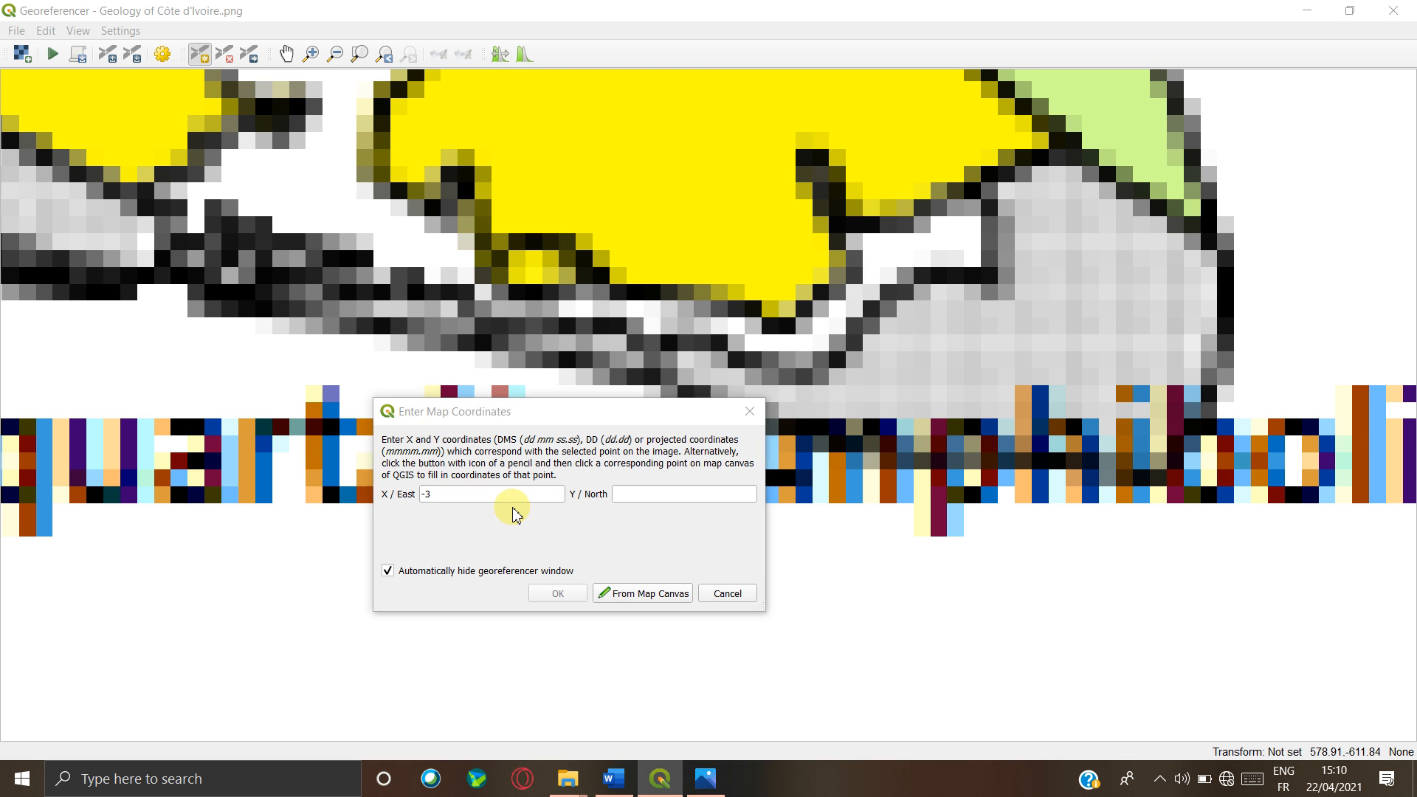
- Copy 5 from line C of the Word document into the Y / North coordinate and accept the lower-right control point
{"action": "key", "text": "alt+Tab"}
{"action": "double_click", "coordinate": [565, 525]}
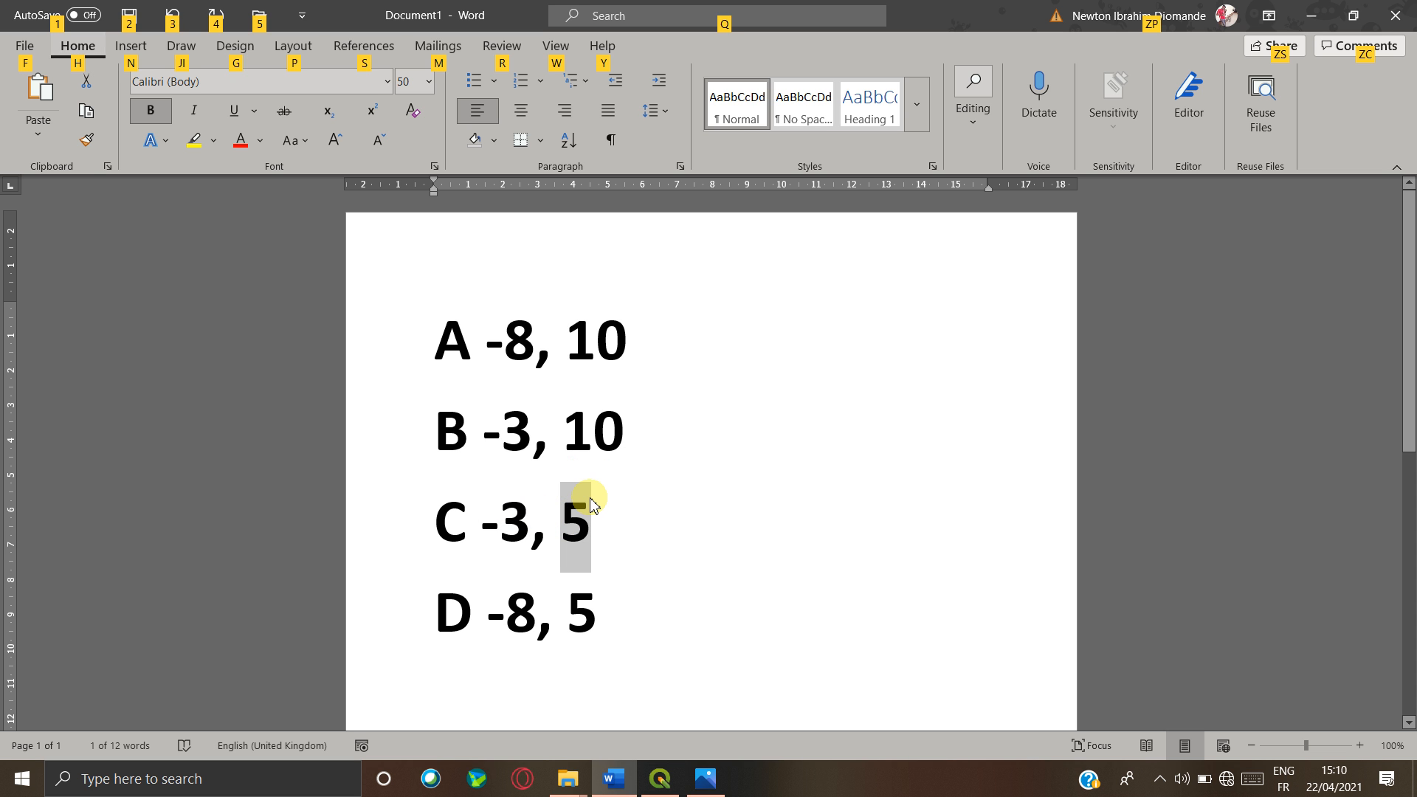
{"action": "key", "text": "alt+Tab"}
{"action": "left_click", "coordinate": [664, 493]}
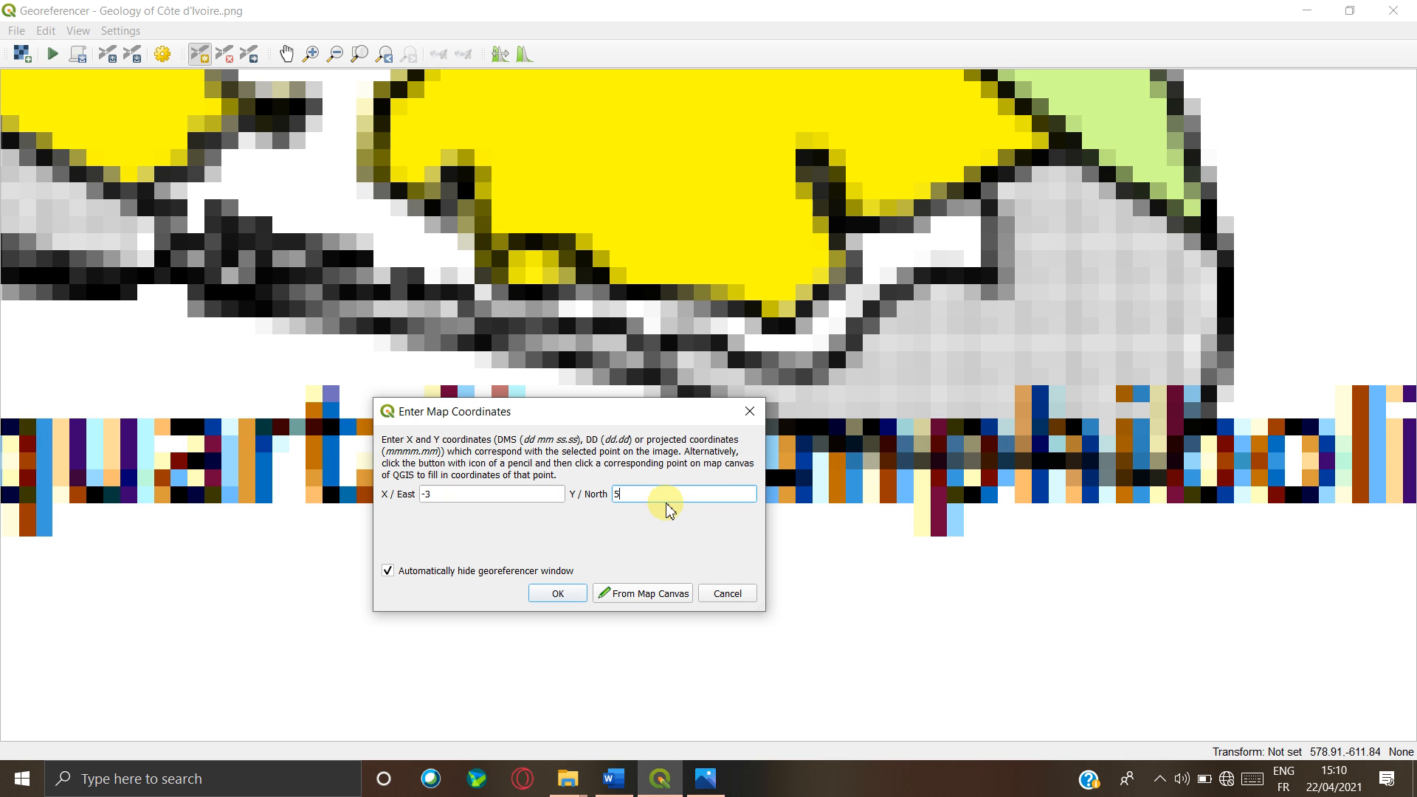
{"action": "left_click", "coordinate": [562, 595]}
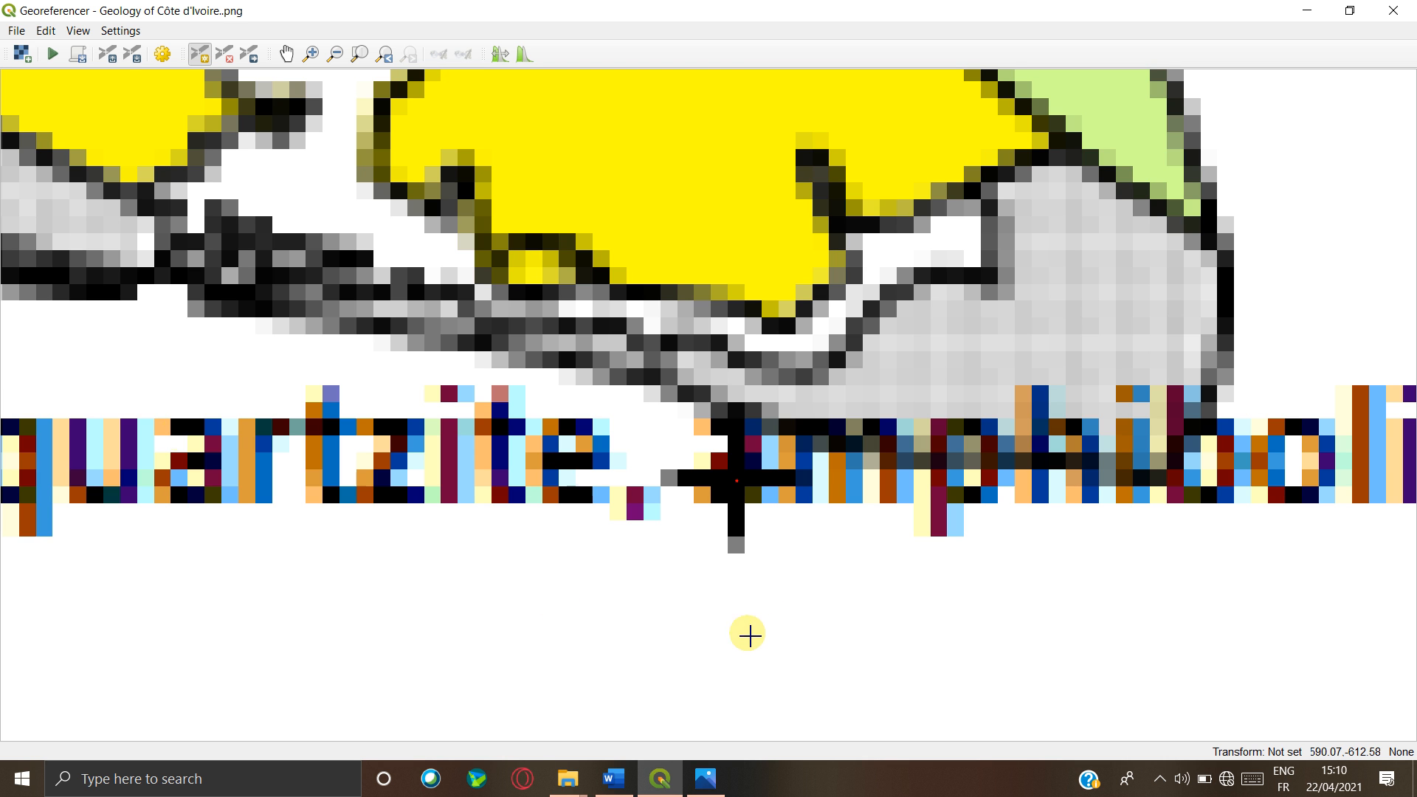
- Place a control point on the centre of the map's lower-left grid cross, in the white area west of the geology
{"action": "left_click", "coordinate": [285, 54]}
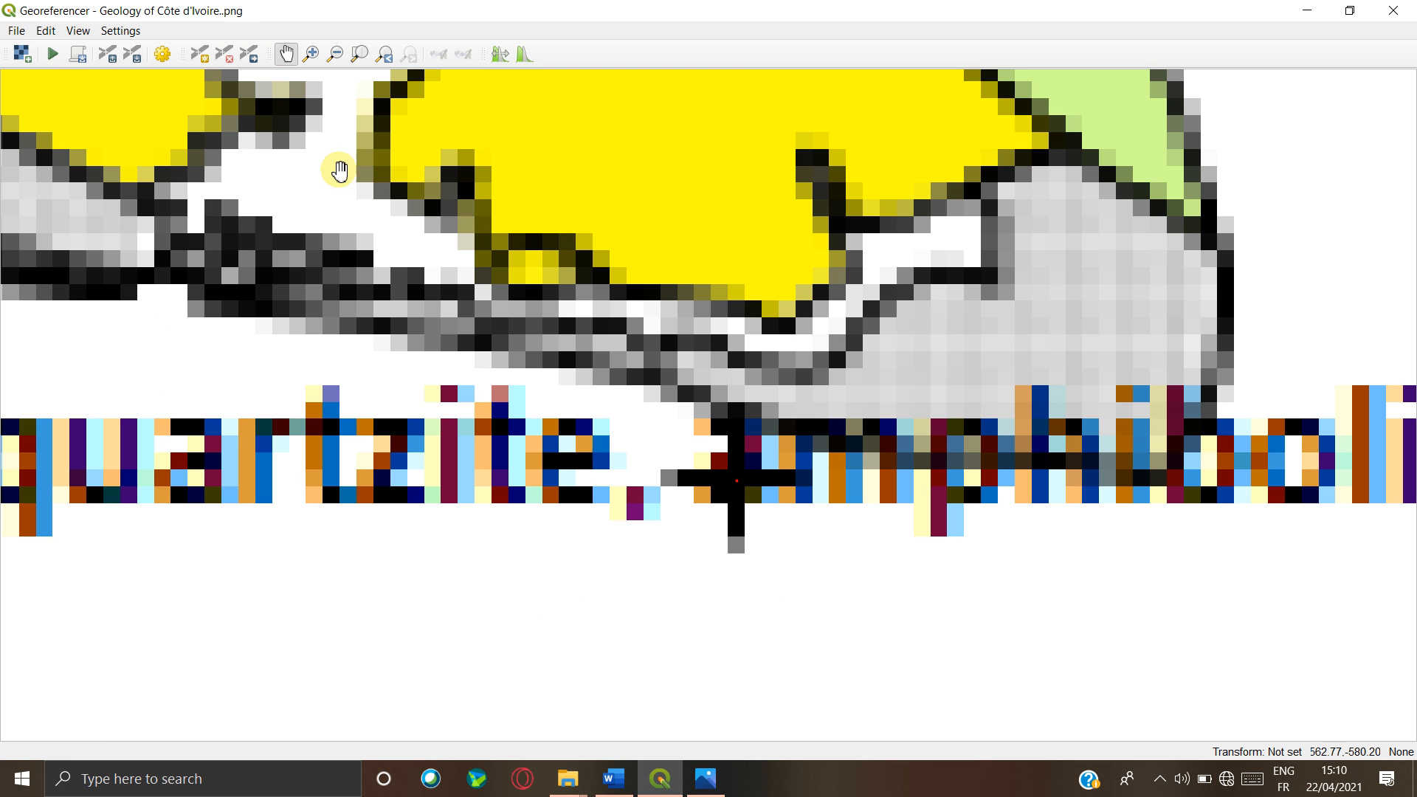
{"action": "left_click_drag", "start_coordinate": [281, 366], "coordinate": [1171, 365]}
{"action": "left_click_drag", "start_coordinate": [534, 370], "coordinate": [1159, 381]}
{"action": "left_click_drag", "start_coordinate": [476, 414], "coordinate": [1185, 422]}
{"action": "left_click_drag", "start_coordinate": [387, 401], "coordinate": [1039, 418]}
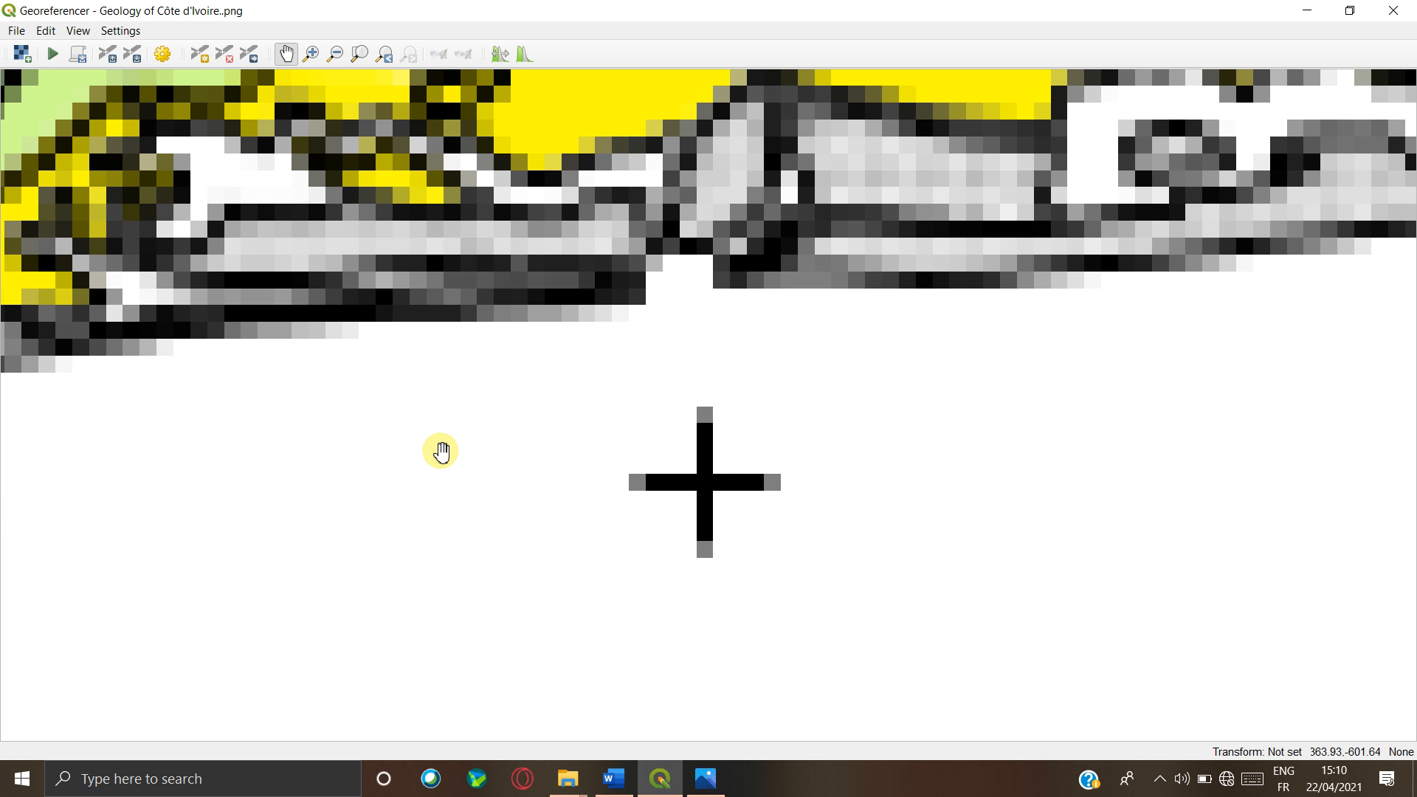
{"action": "left_click_drag", "start_coordinate": [420, 453], "coordinate": [1388, 654]}
{"action": "left_click_drag", "start_coordinate": [307, 529], "coordinate": [1005, 411]}
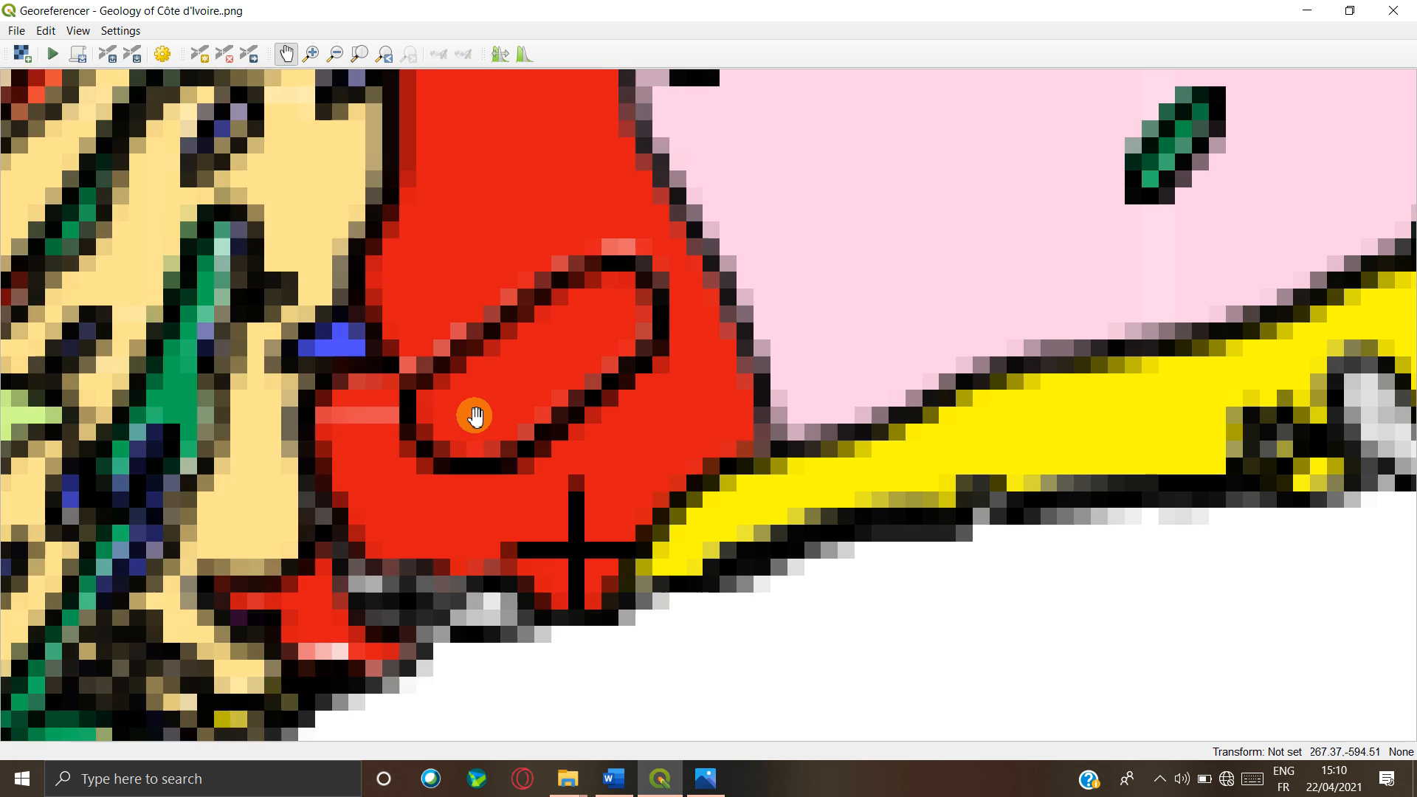
{"action": "left_click_drag", "start_coordinate": [475, 417], "coordinate": [1034, 465]}
{"action": "left_click_drag", "start_coordinate": [569, 421], "coordinate": [1041, 435]}
{"action": "left_click_drag", "start_coordinate": [664, 437], "coordinate": [1136, 479]}
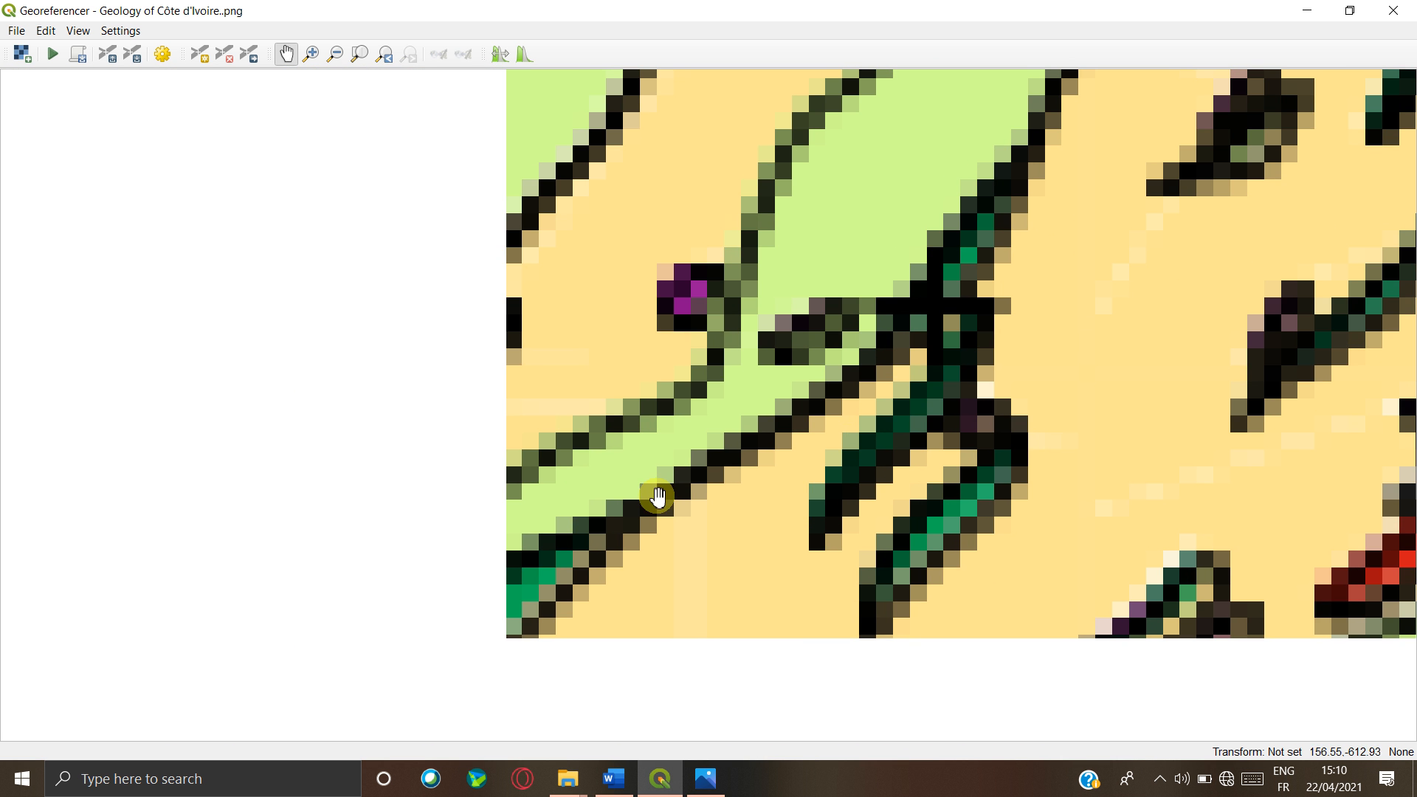
{"action": "left_click_drag", "start_coordinate": [519, 521], "coordinate": [1050, 427]}
{"action": "left_click_drag", "start_coordinate": [568, 498], "coordinate": [1291, 392]}
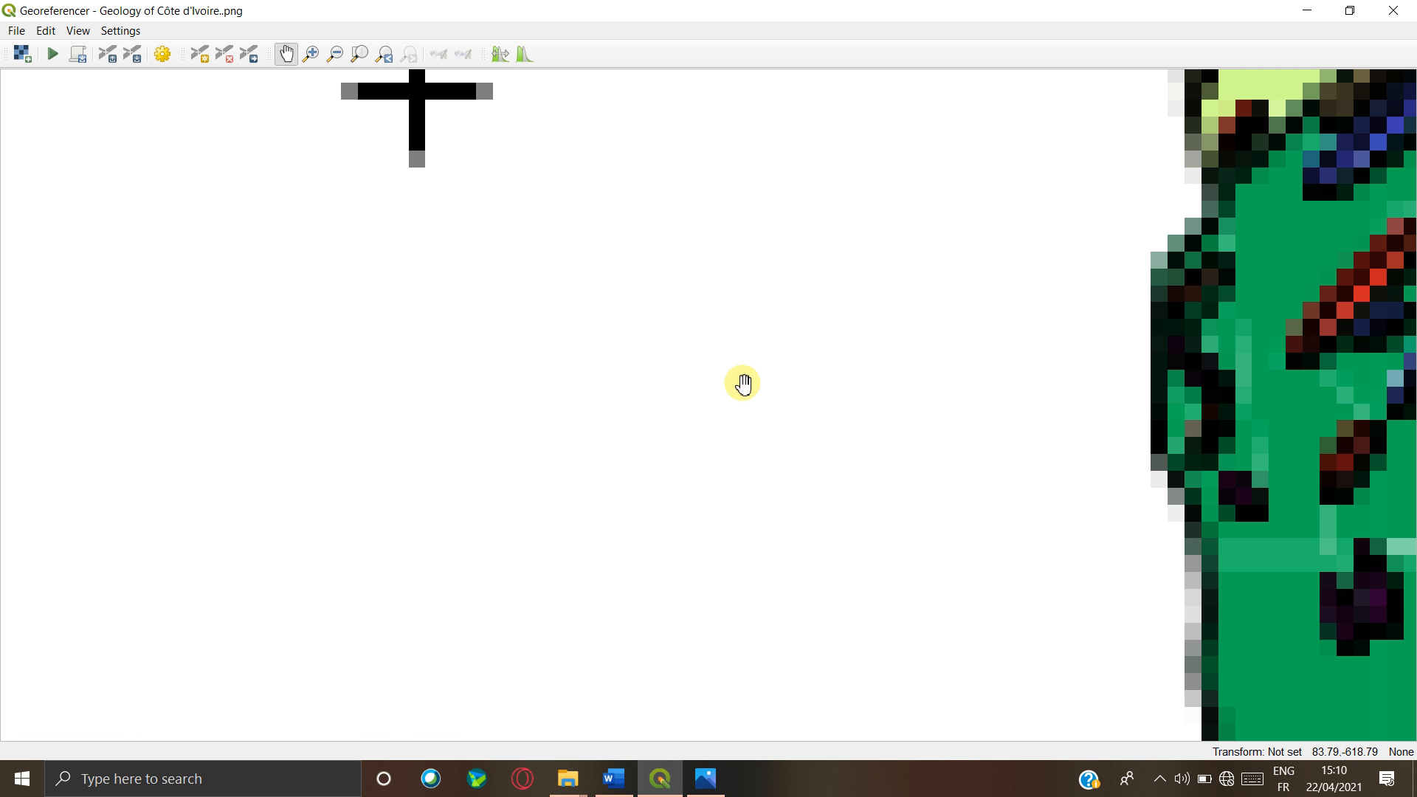
{"action": "left_click_drag", "start_coordinate": [742, 384], "coordinate": [737, 180]}
{"action": "left_click_drag", "start_coordinate": [911, 471], "coordinate": [842, 369]}
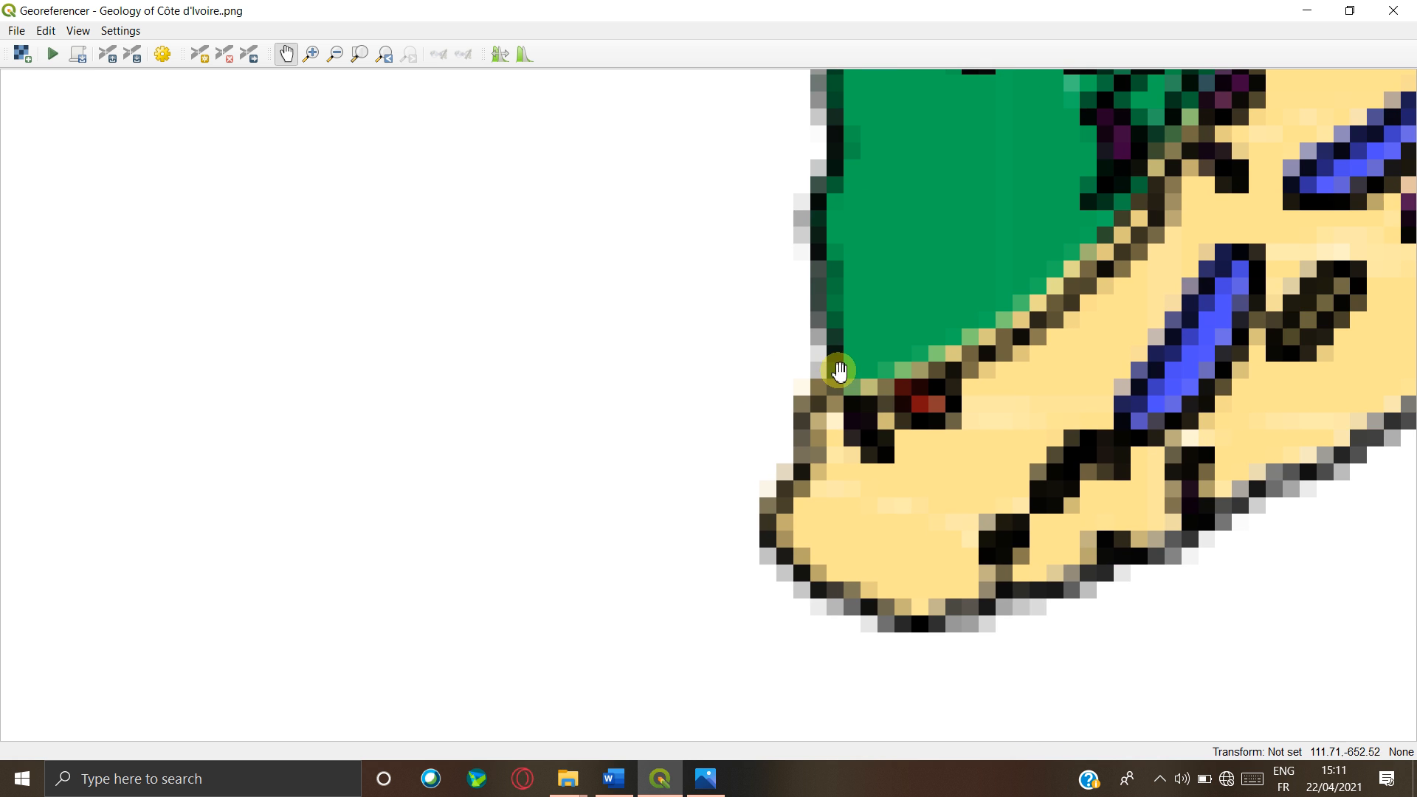
{"action": "left_click_drag", "start_coordinate": [834, 313], "coordinate": [896, 485]}
{"action": "left_click_drag", "start_coordinate": [697, 344], "coordinate": [826, 649]}
{"action": "left_click_drag", "start_coordinate": [605, 414], "coordinate": [692, 608]}
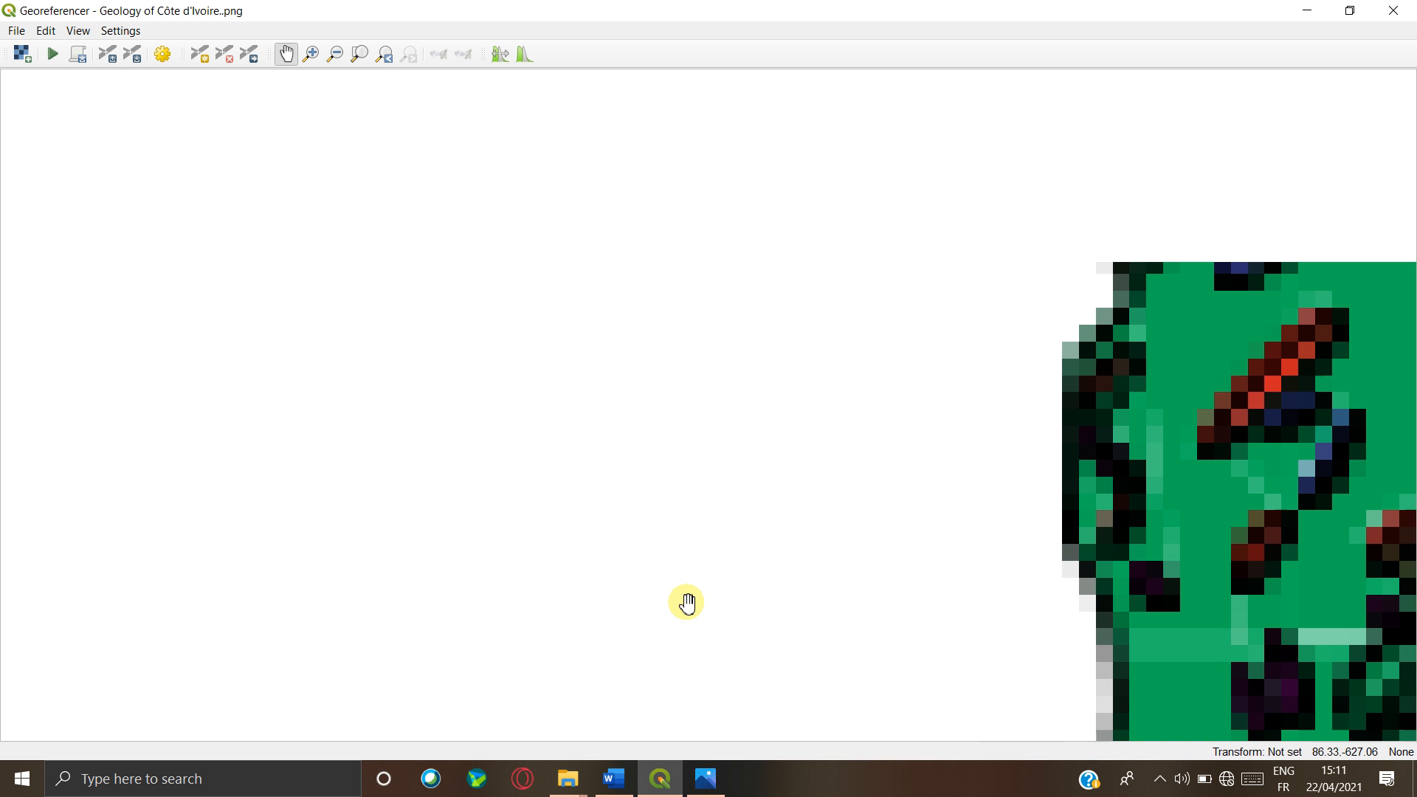
{"action": "left_click_drag", "start_coordinate": [576, 541], "coordinate": [849, 611]}
{"action": "left_click_drag", "start_coordinate": [627, 513], "coordinate": [703, 538]}
{"action": "left_click_drag", "start_coordinate": [585, 414], "coordinate": [863, 568]}
{"action": "left_click_drag", "start_coordinate": [507, 427], "coordinate": [1263, 449]}
{"action": "left_click_drag", "start_coordinate": [671, 508], "coordinate": [1314, 476]}
{"action": "left_click_drag", "start_coordinate": [1001, 485], "coordinate": [797, 490]}
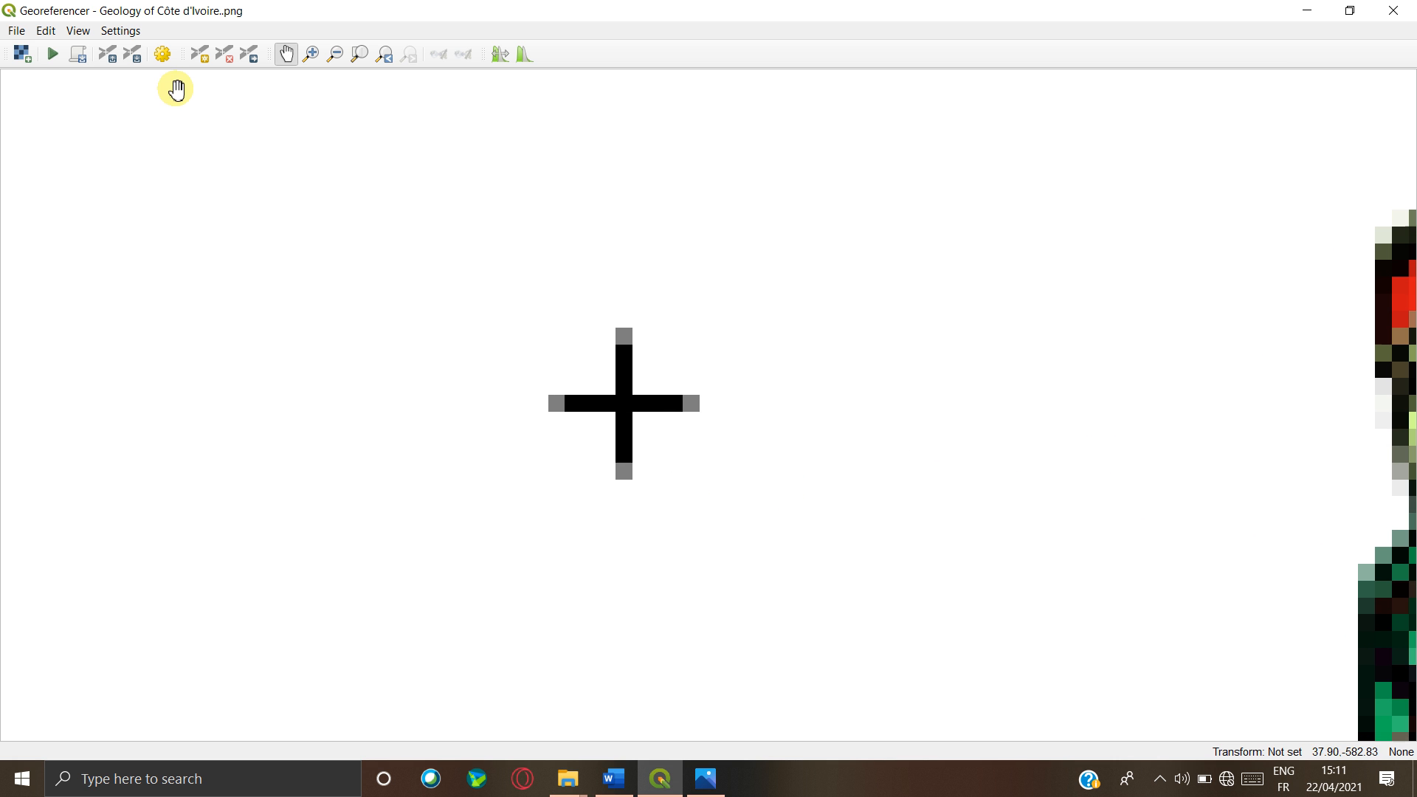
{"action": "left_click", "coordinate": [199, 55]}
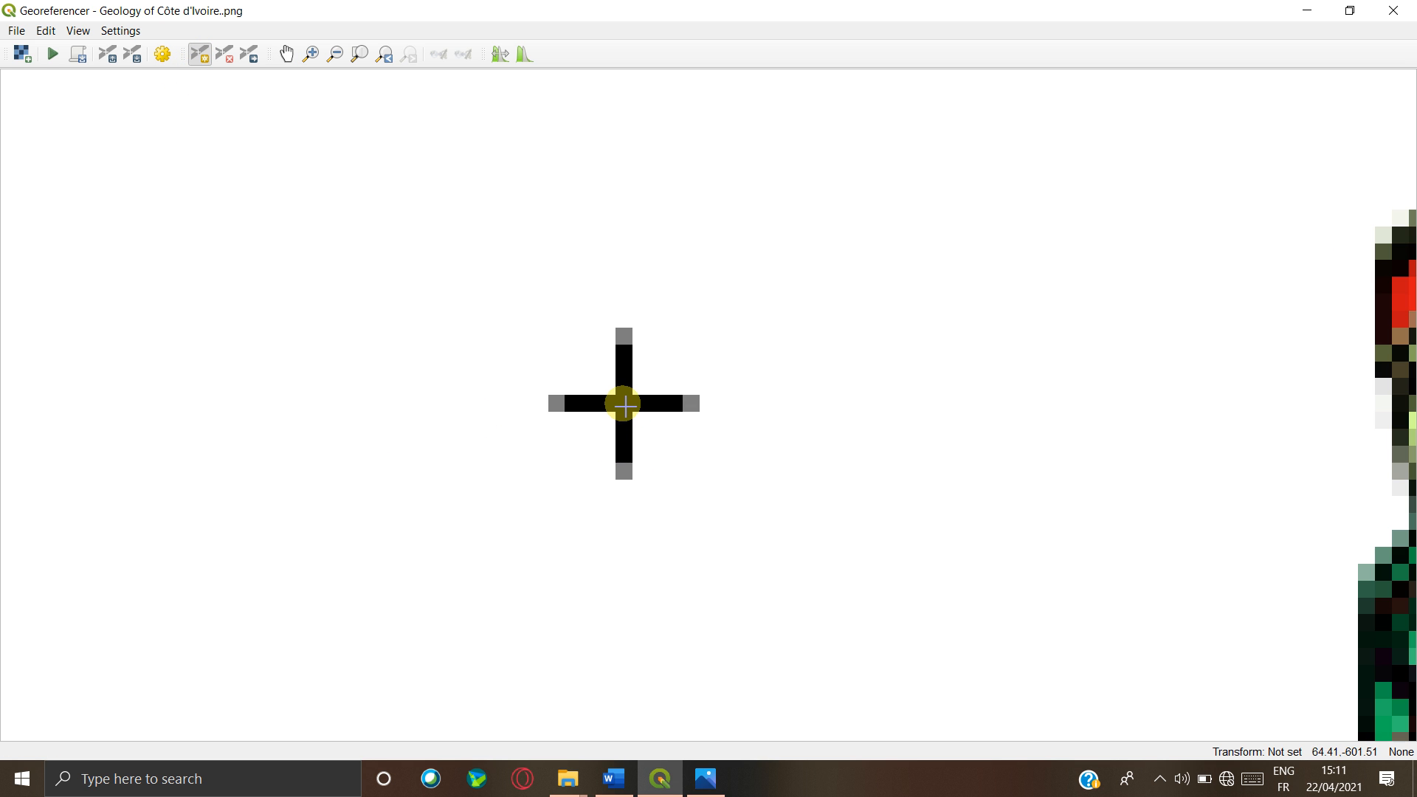
{"action": "left_click", "coordinate": [623, 405]}
- Copy -8 from line D of the Word document and enter it as the lower-left control point's X / East coordinate
{"action": "left_click", "coordinate": [456, 497]}
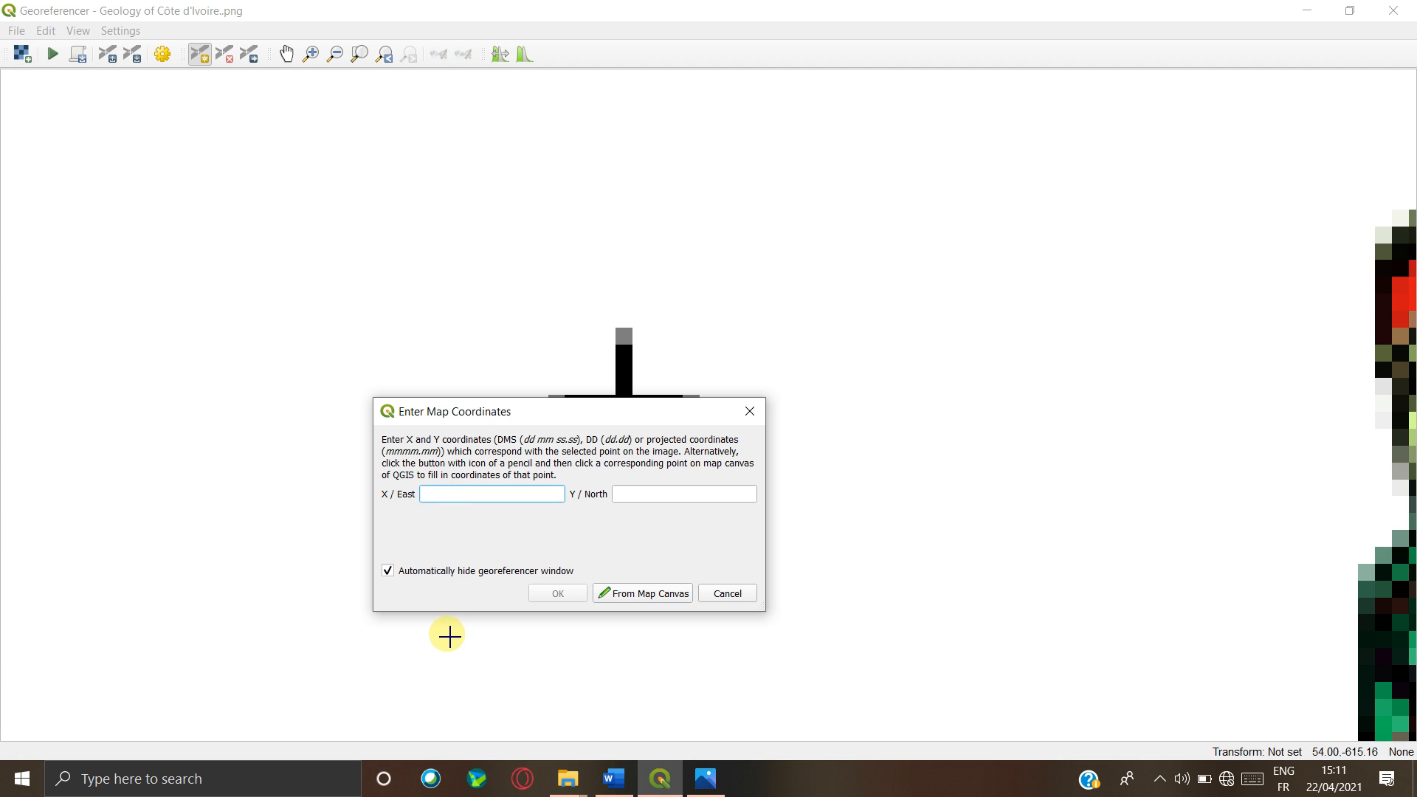
{"action": "key", "text": "alt+Tab"}
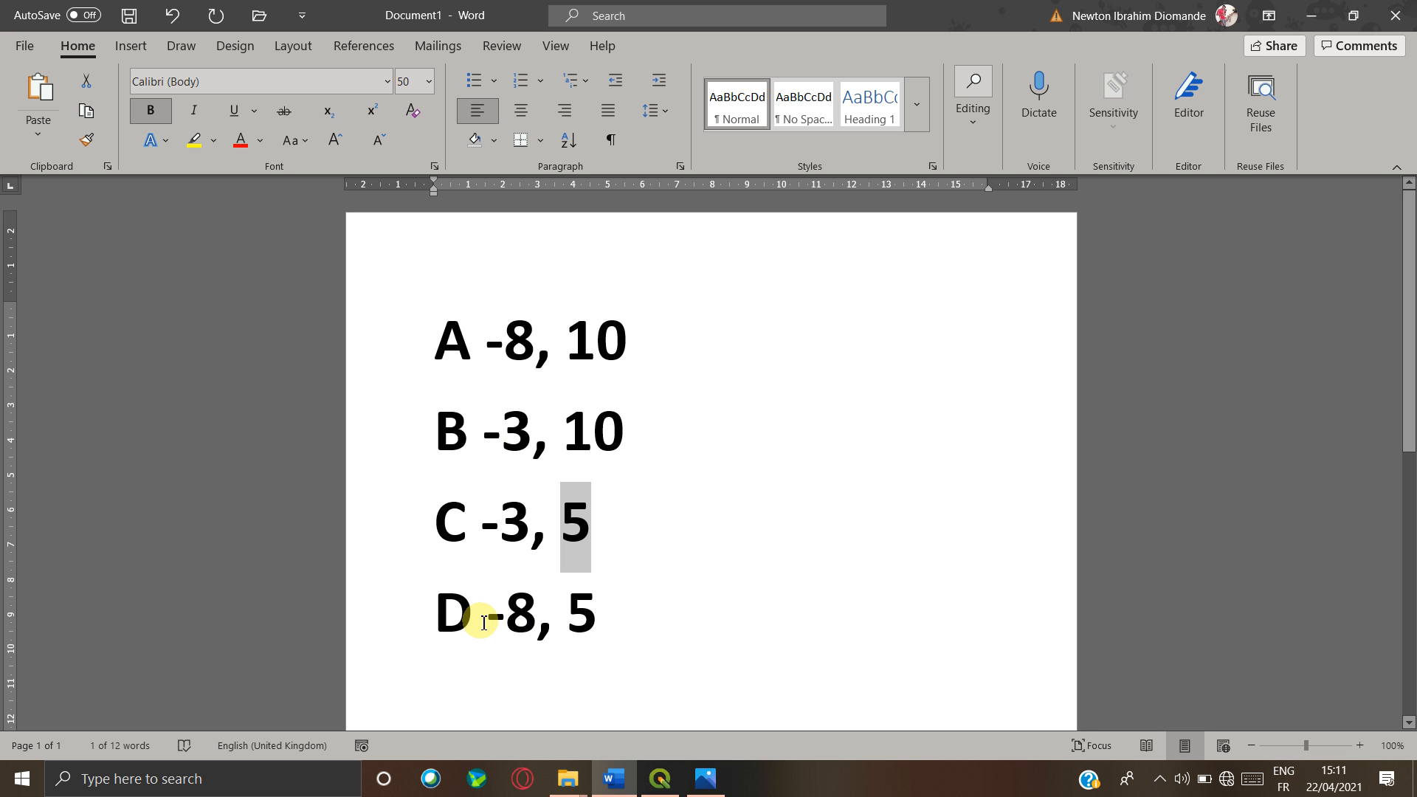
{"action": "left_click_drag", "start_coordinate": [488, 617], "coordinate": [517, 620]}
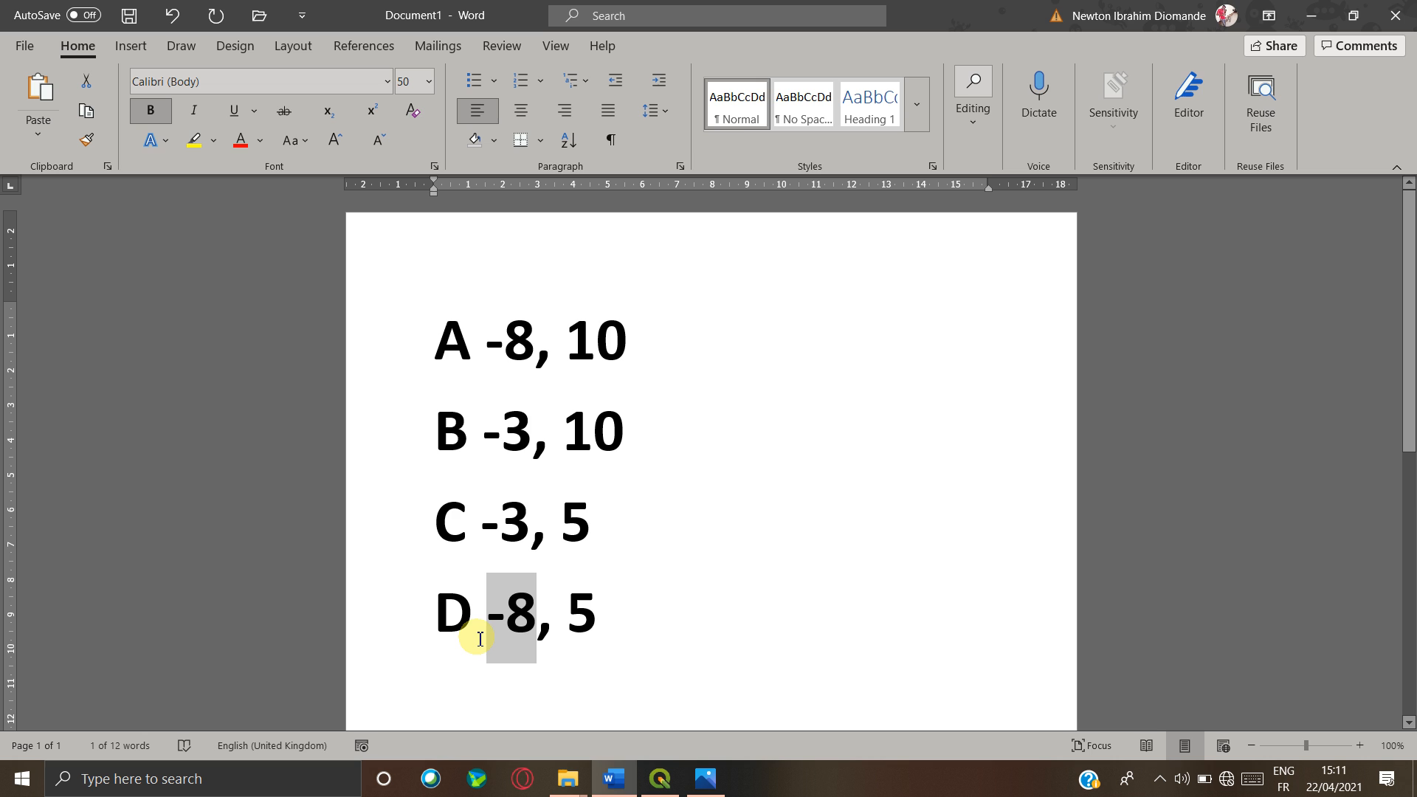
{"action": "key", "text": "alt+Tab"}
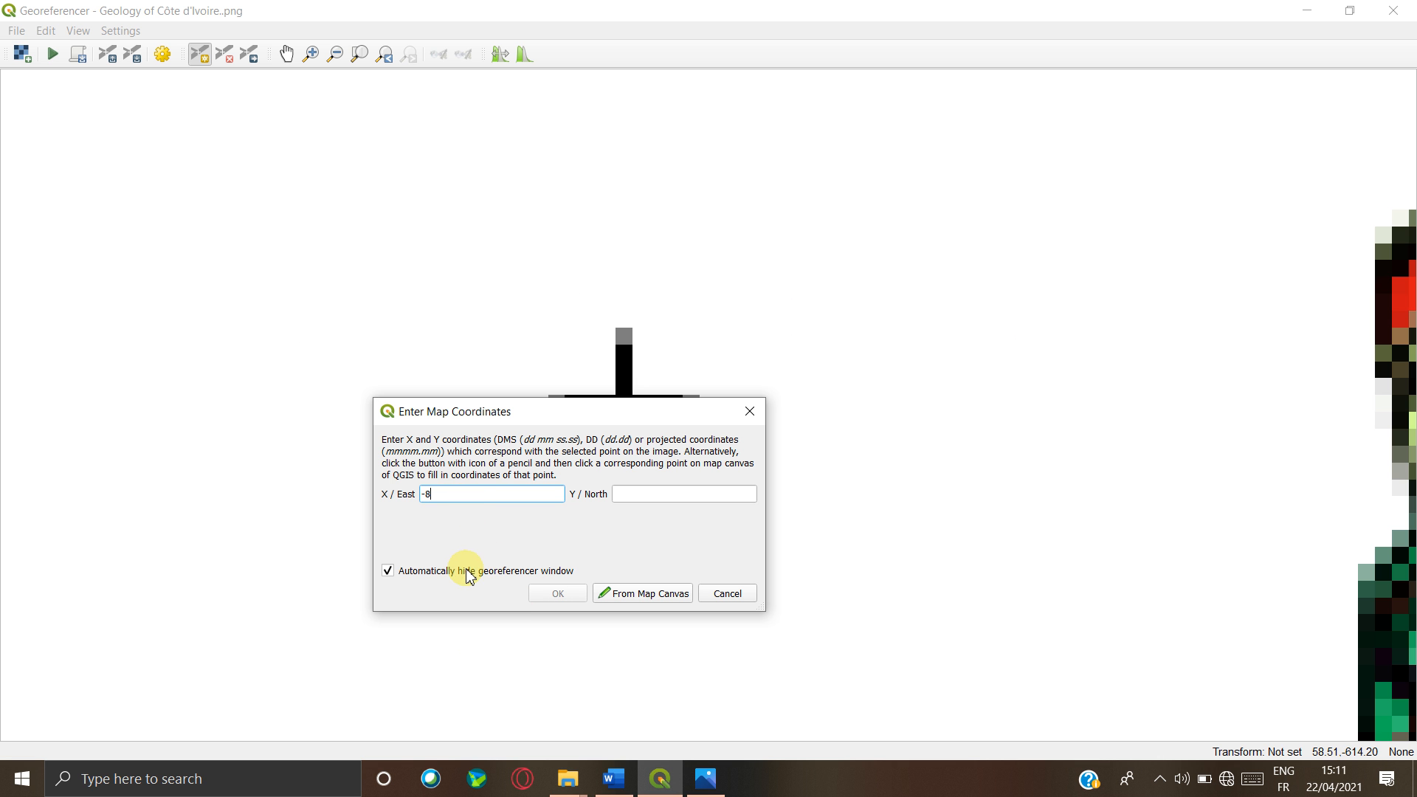
- Copy 5 from line D of the Word document into the Y / North coordinate and accept the lower-left control point
{"action": "key", "text": "alt+Tab"}
{"action": "left_click_drag", "start_coordinate": [566, 617], "coordinate": [598, 620]}
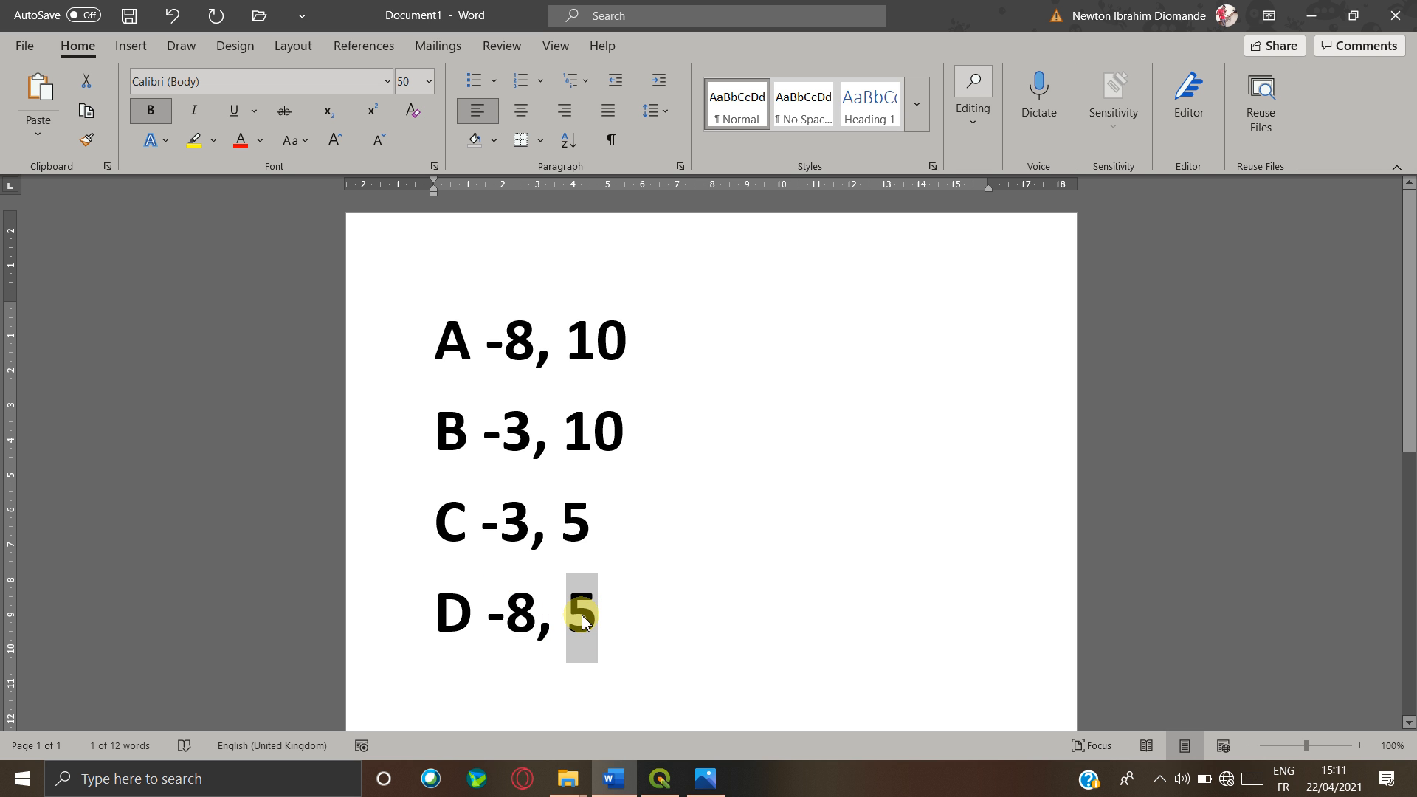
{"action": "key", "text": "alt+Tab"}
{"action": "left_click", "coordinate": [635, 500]}
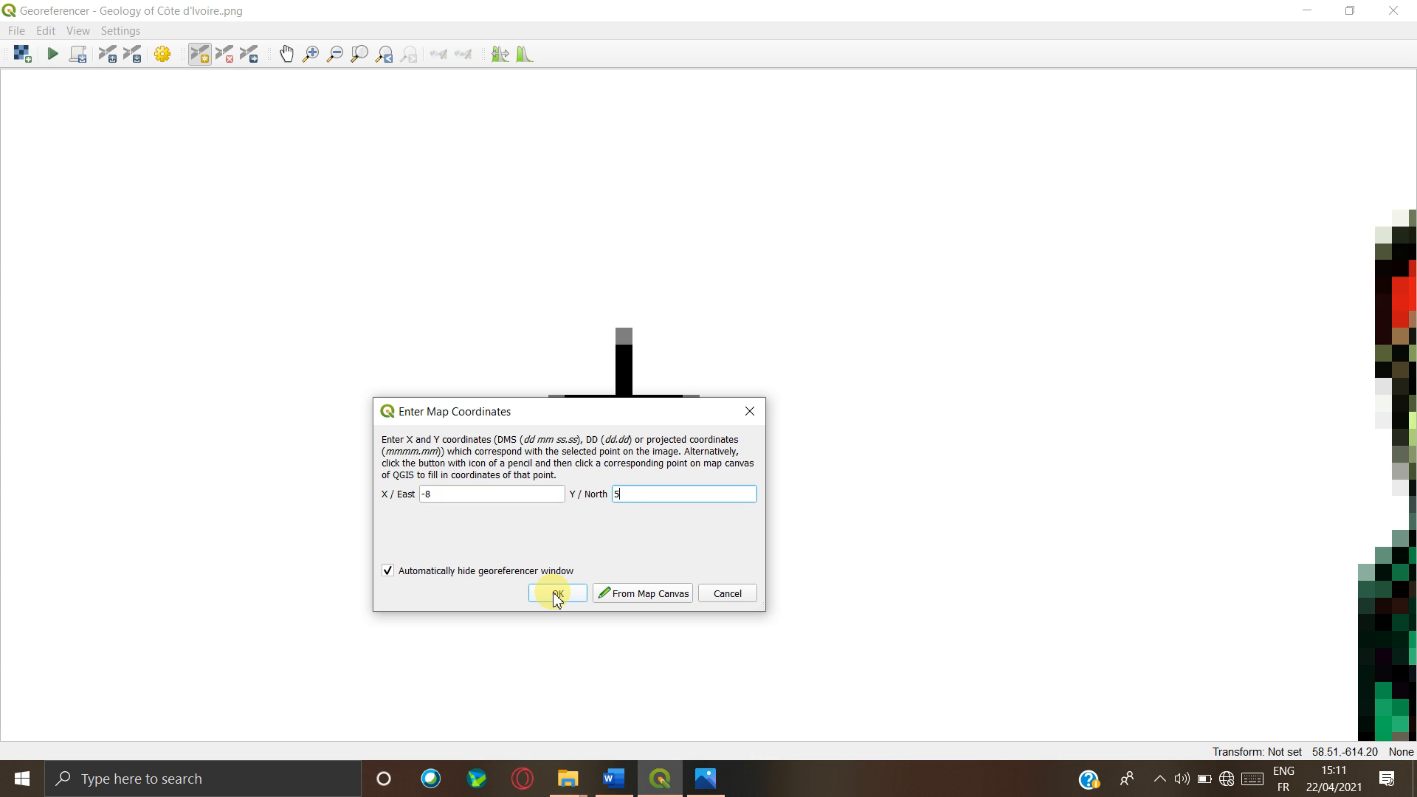
{"action": "left_click", "coordinate": [554, 595]}
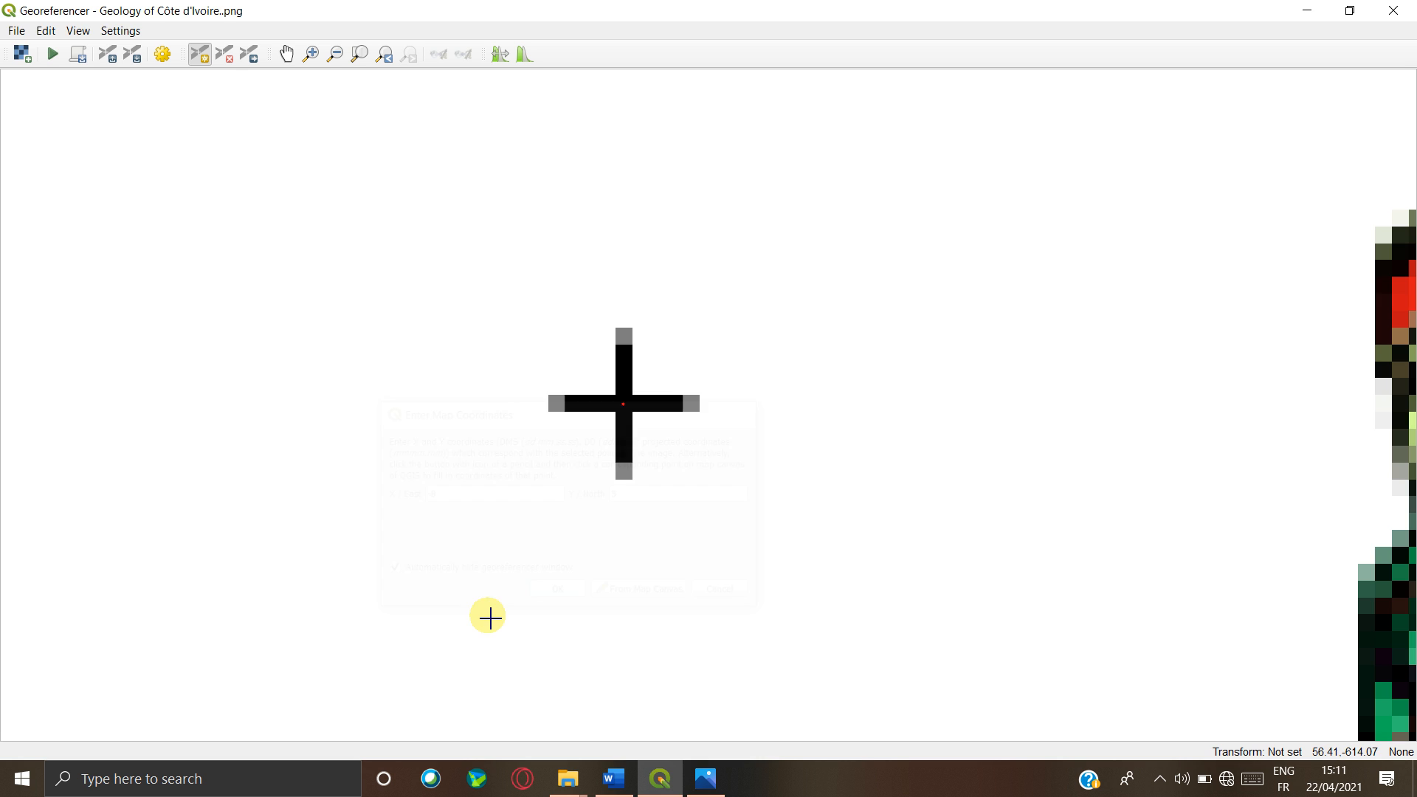
- Set the transformation's target SRS to EPSG:4326 - WGS 84 and accept the transformation settings
{"action": "scroll", "coordinate": [692, 538], "scroll_direction": "down", "scroll_amount": 1}
{"action": "scroll", "coordinate": [692, 538], "scroll_direction": "down", "scroll_amount": 5}
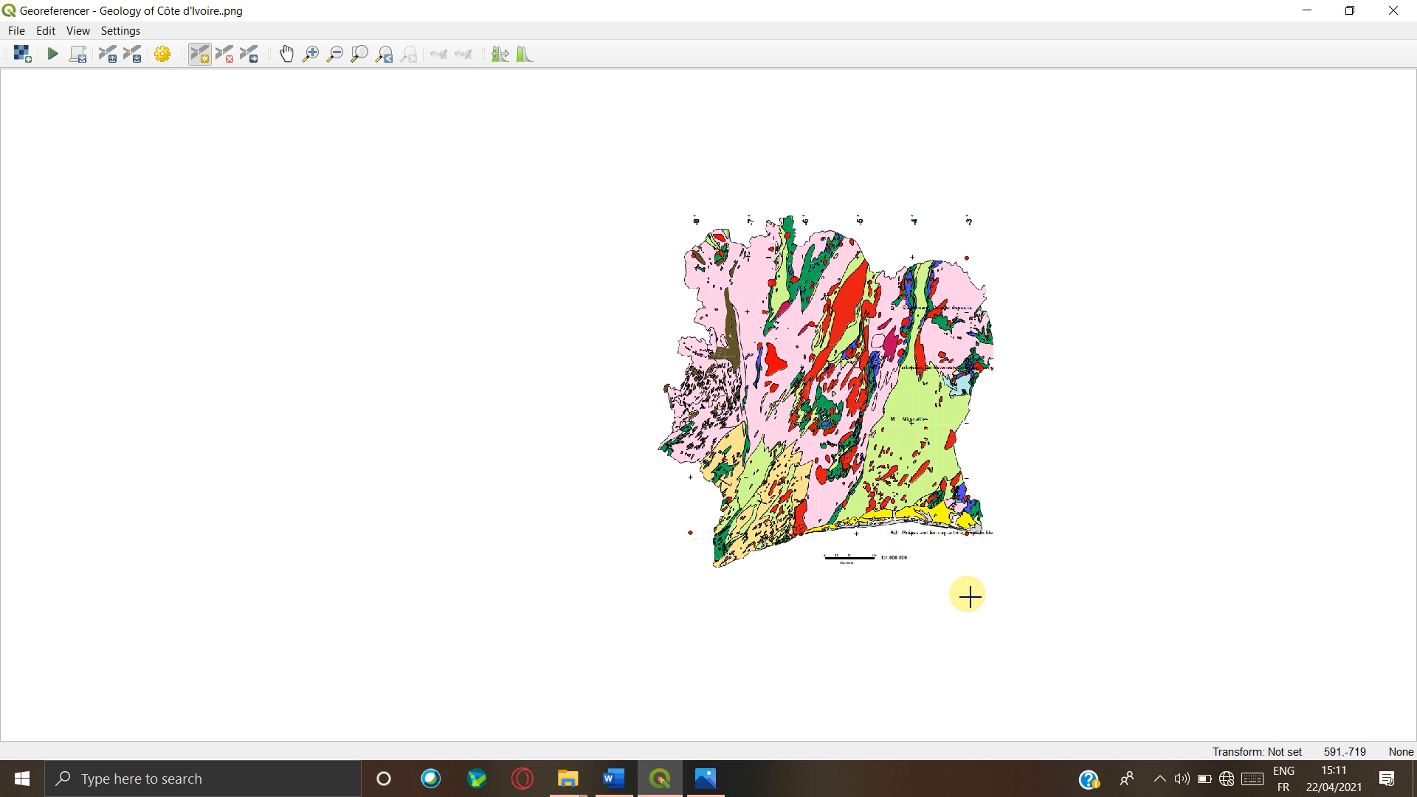
{"action": "left_click", "coordinate": [286, 54]}
{"action": "left_click_drag", "start_coordinate": [857, 498], "coordinate": [626, 494]}
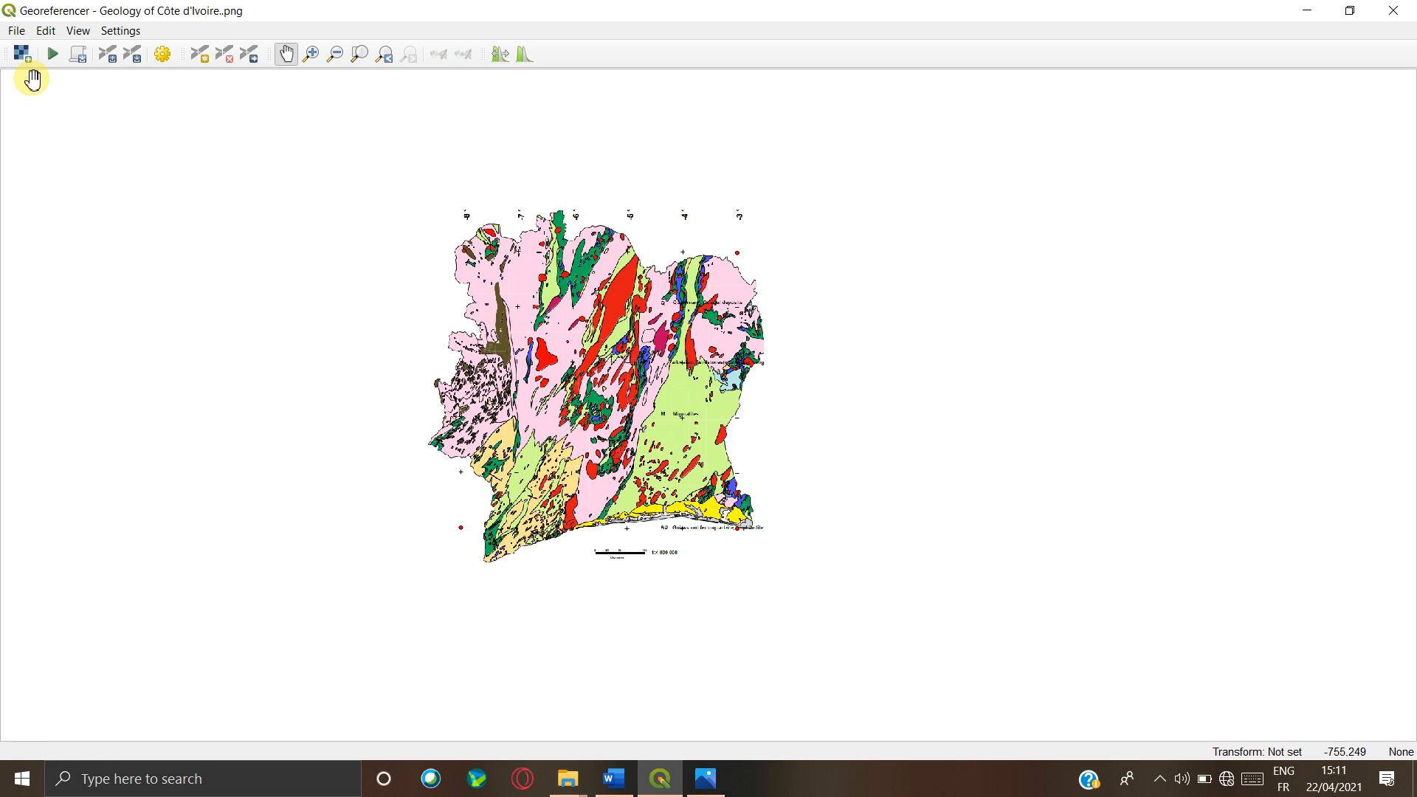
{"action": "left_click", "coordinate": [111, 37]}
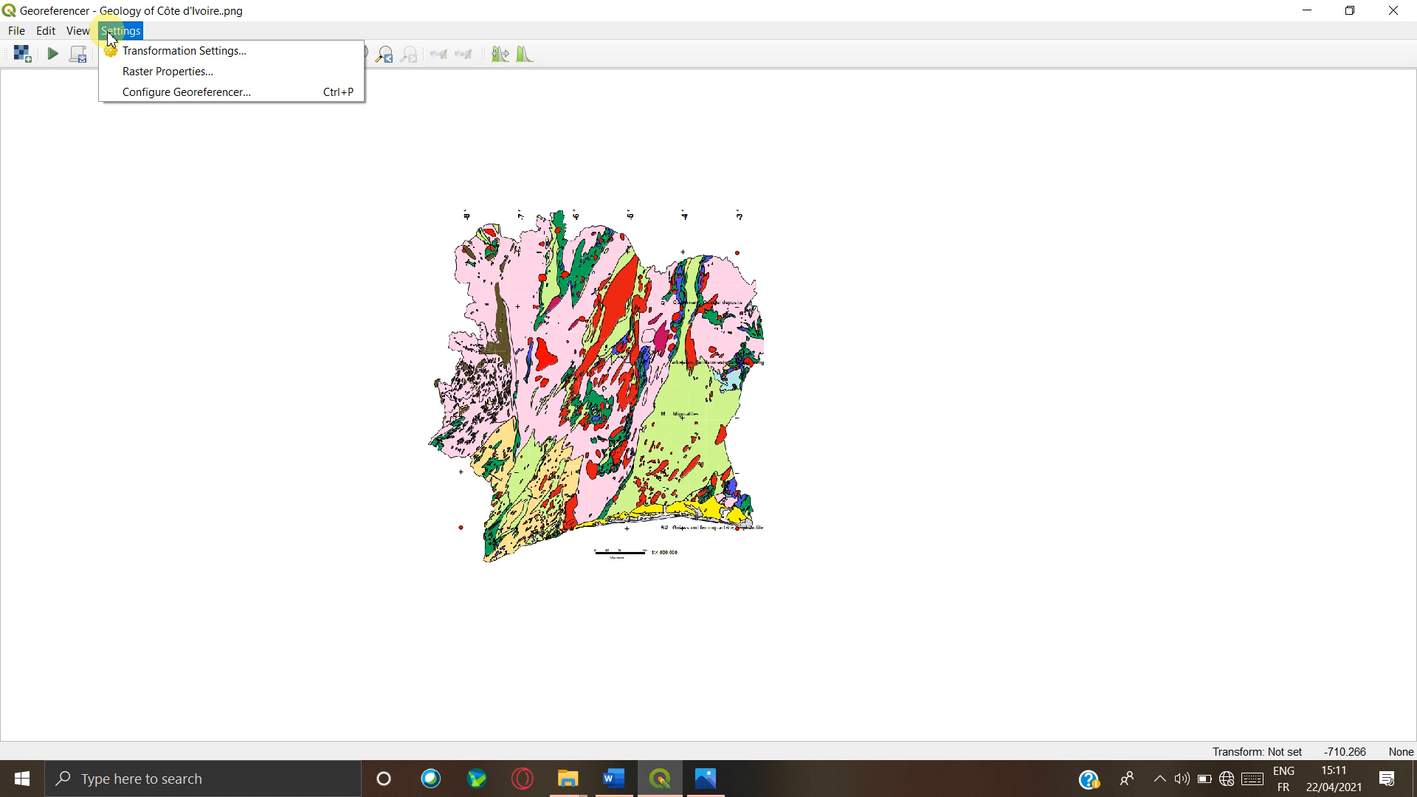
{"action": "left_click", "coordinate": [162, 60]}
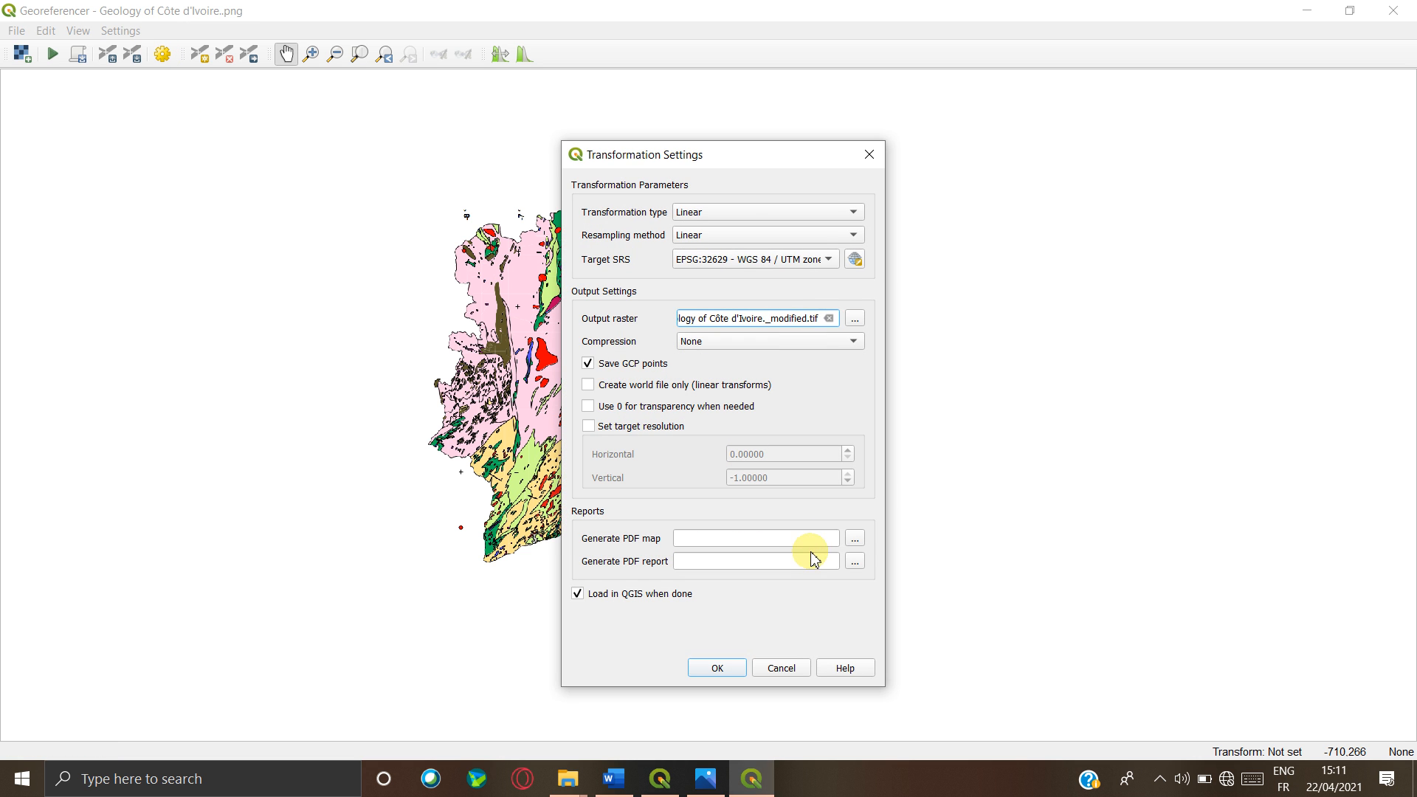
{"action": "left_click", "coordinate": [830, 260]}
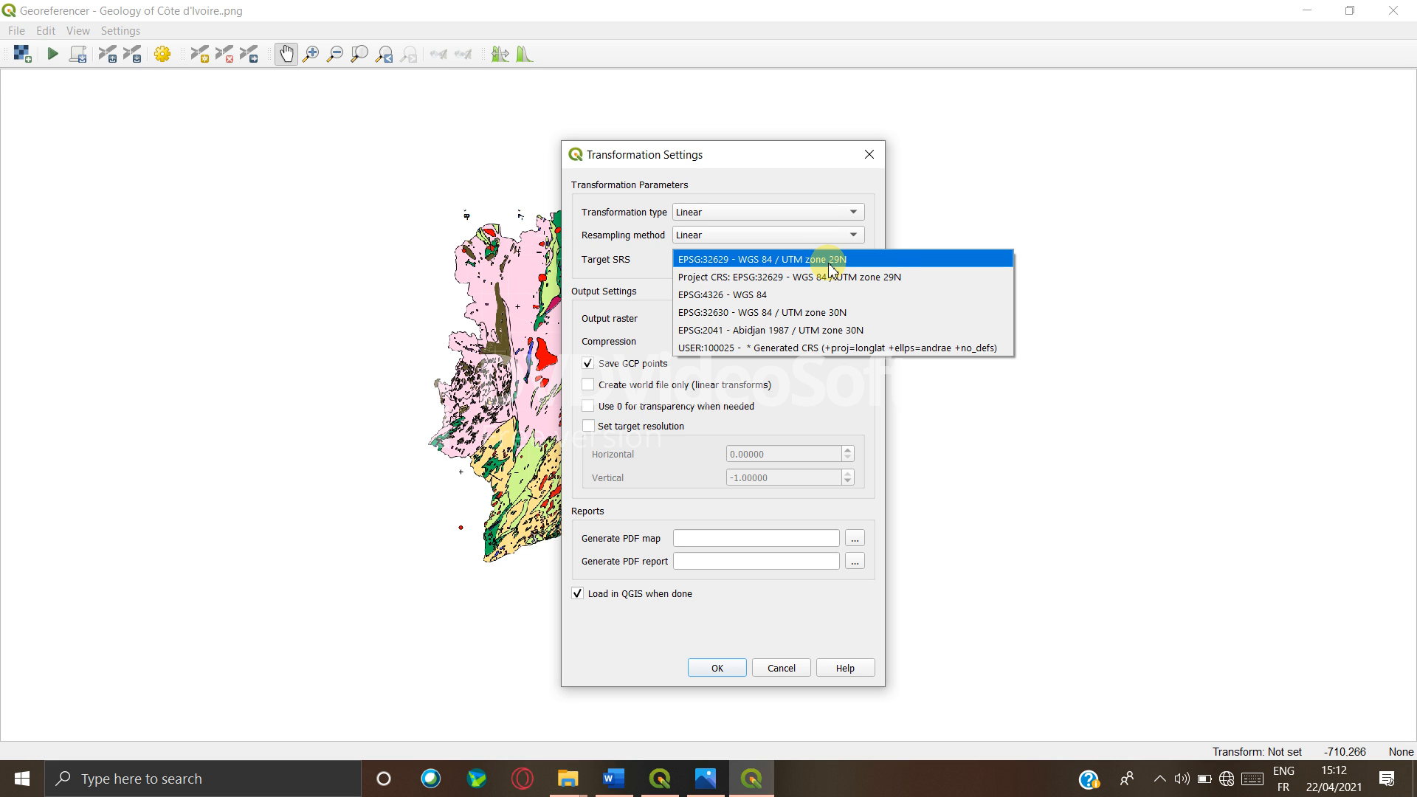
{"action": "left_click", "coordinate": [758, 295]}
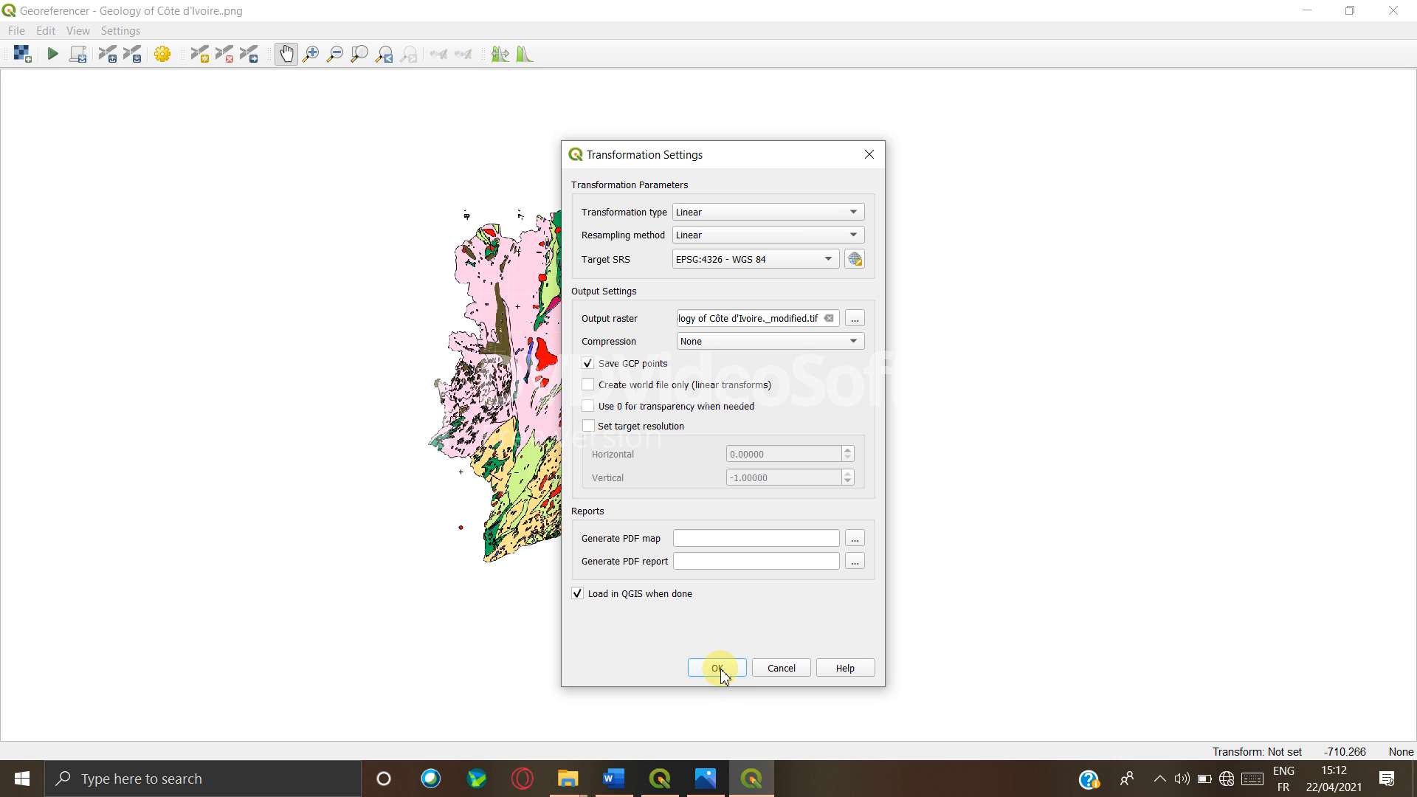
{"action": "left_click", "coordinate": [720, 670]}
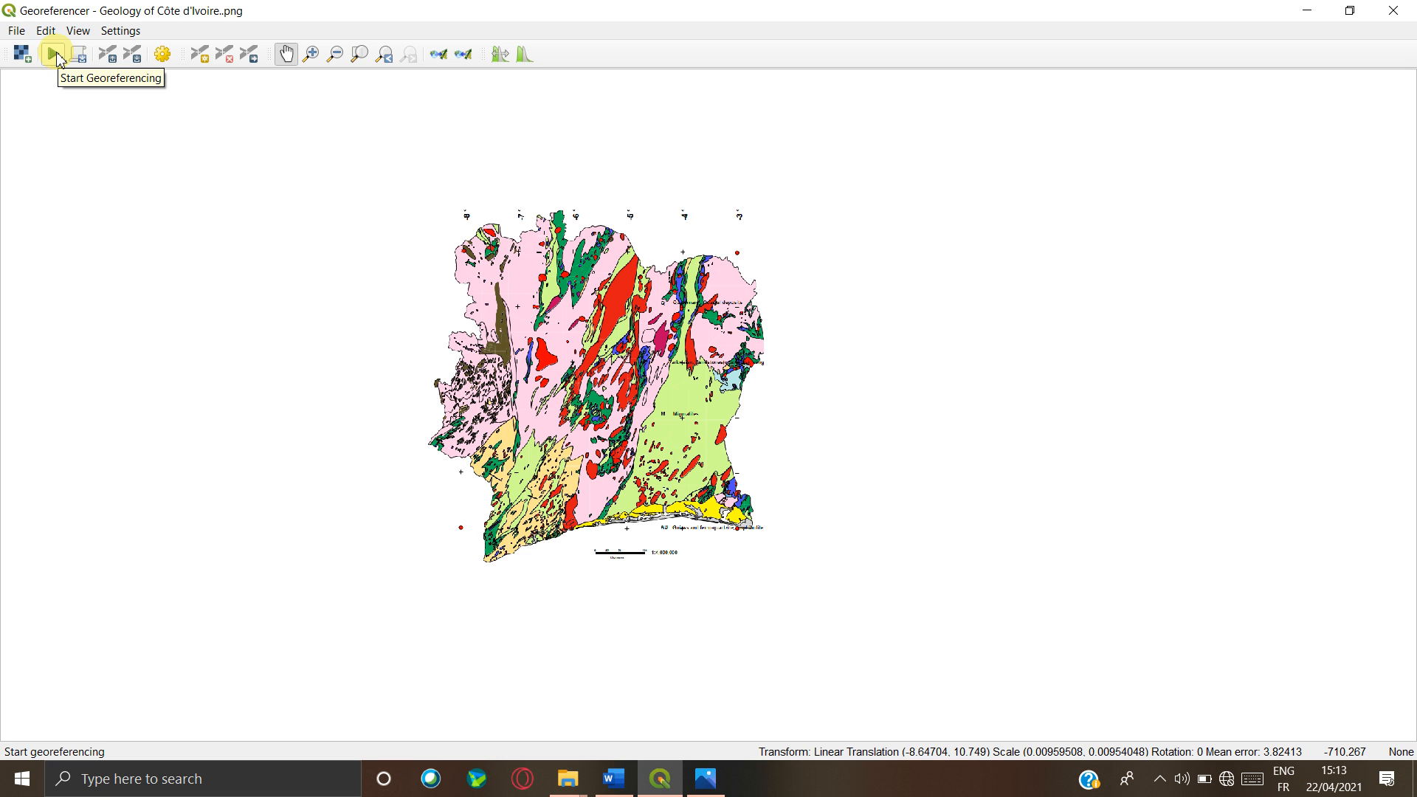
- Run the georeferencing and close the Georeferencer to return to the main QGIS project window
{"action": "left_click", "coordinate": [56, 53]}
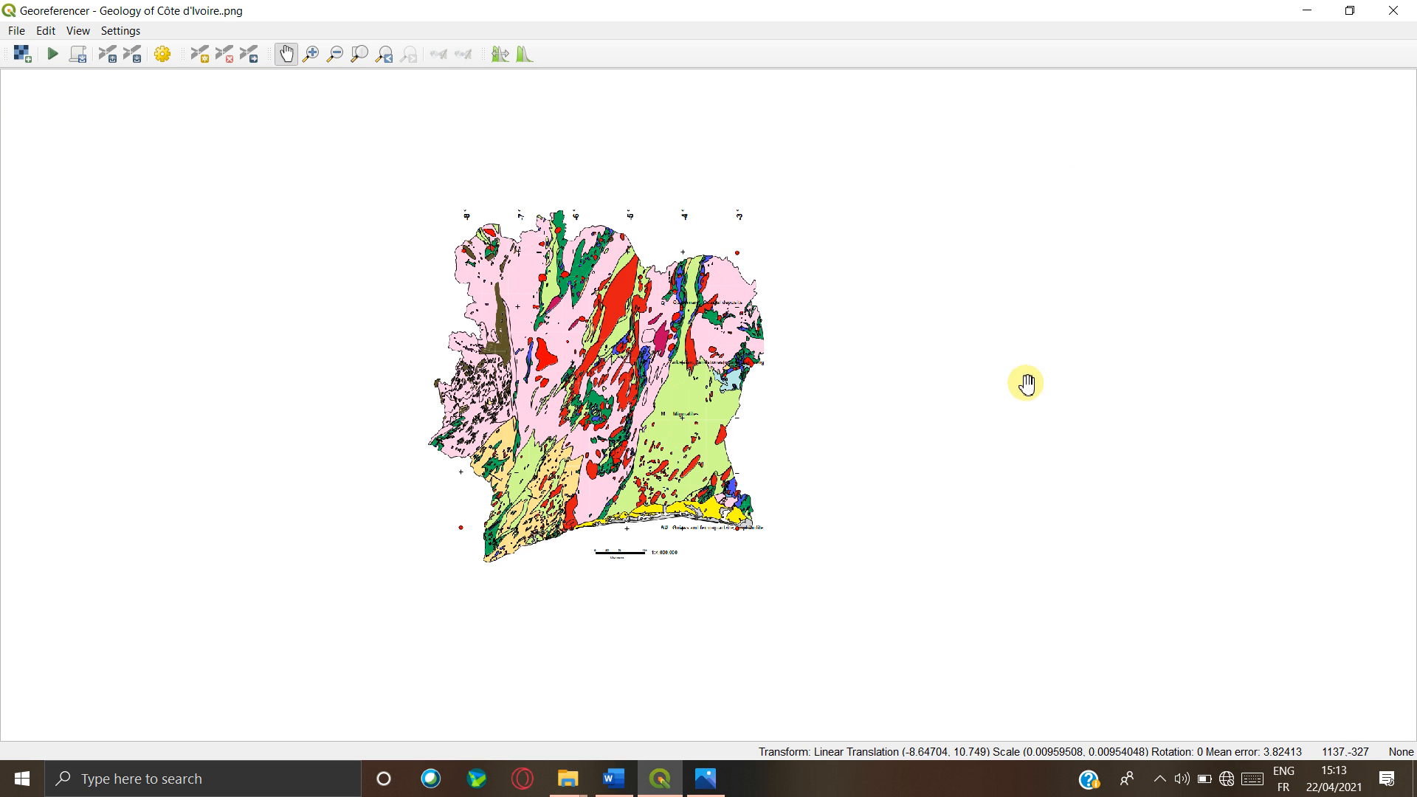
{"action": "left_click", "coordinate": [667, 784]}
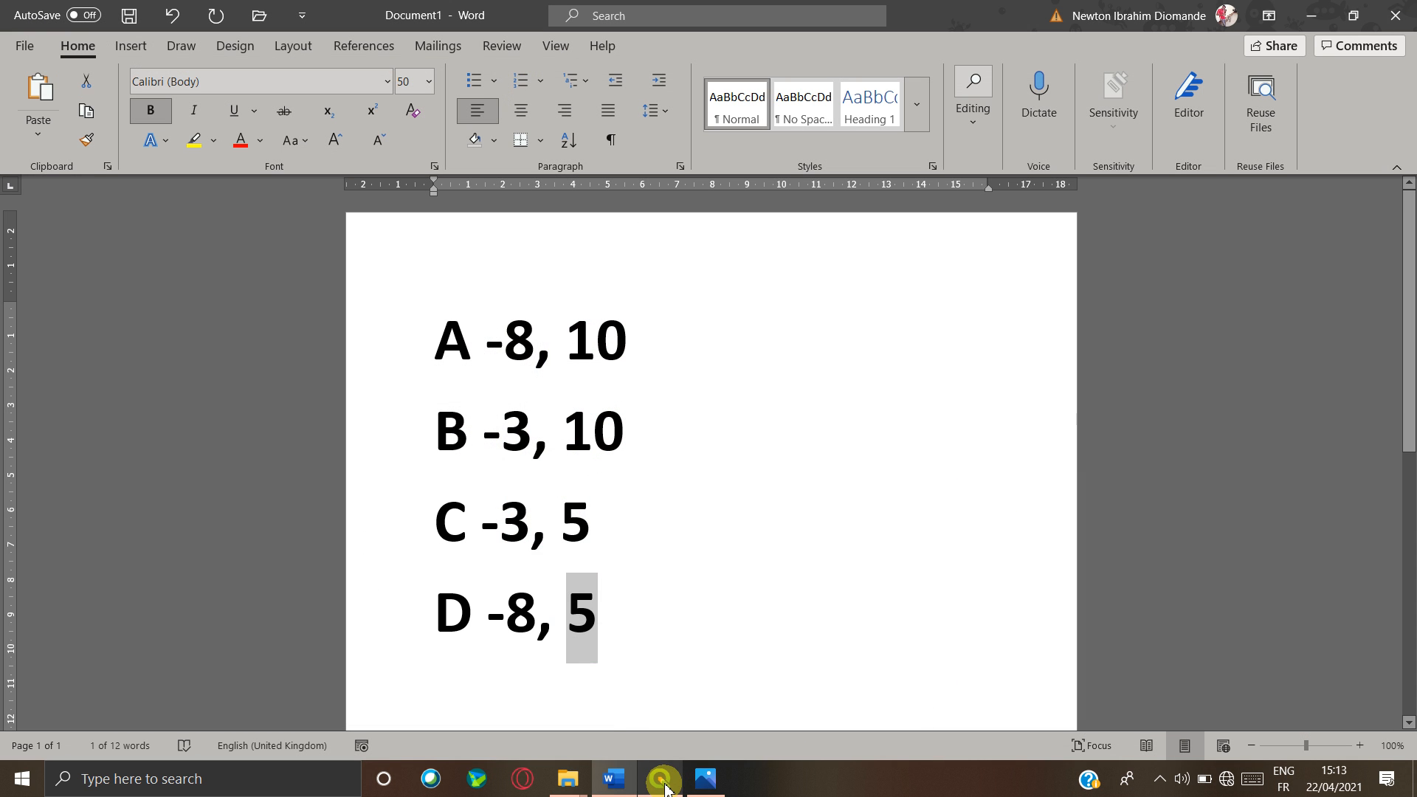
{"action": "left_click", "coordinate": [663, 784]}
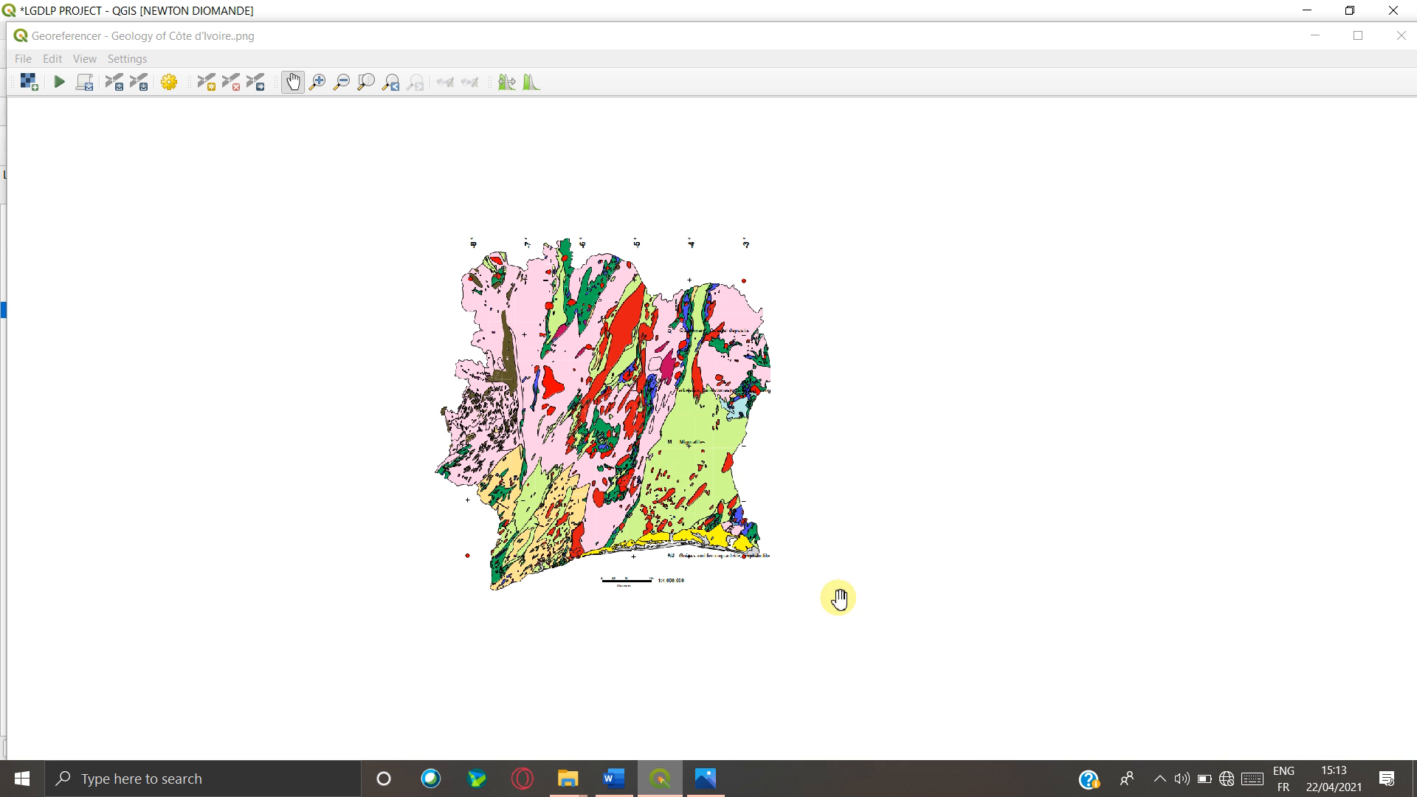
{"action": "left_click", "coordinate": [1401, 39]}
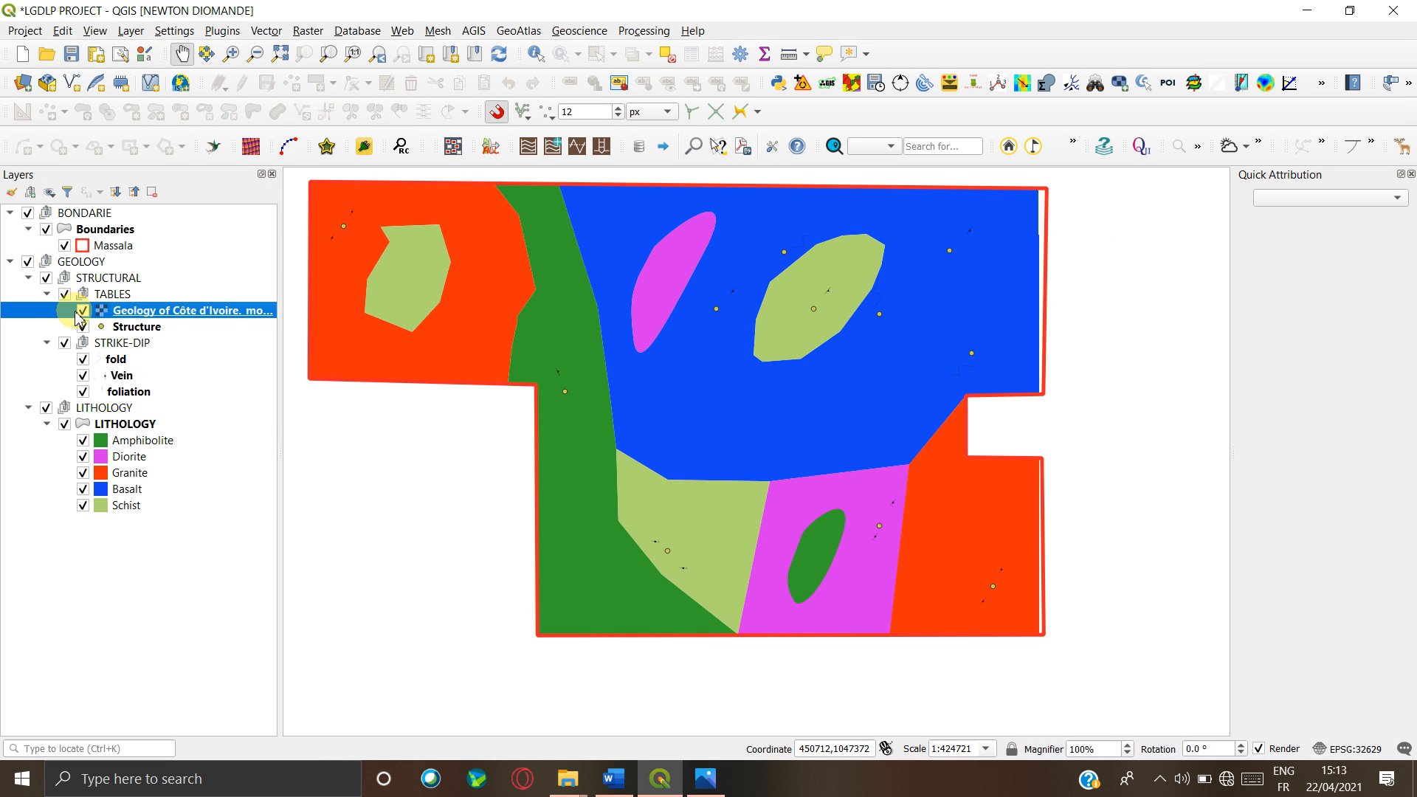
- Create a top-level layer group named RASTER below the GEOLOGY group and move the Geology of Côte d'Ivoire._modified layer into it
{"action": "left_click", "coordinate": [32, 193]}
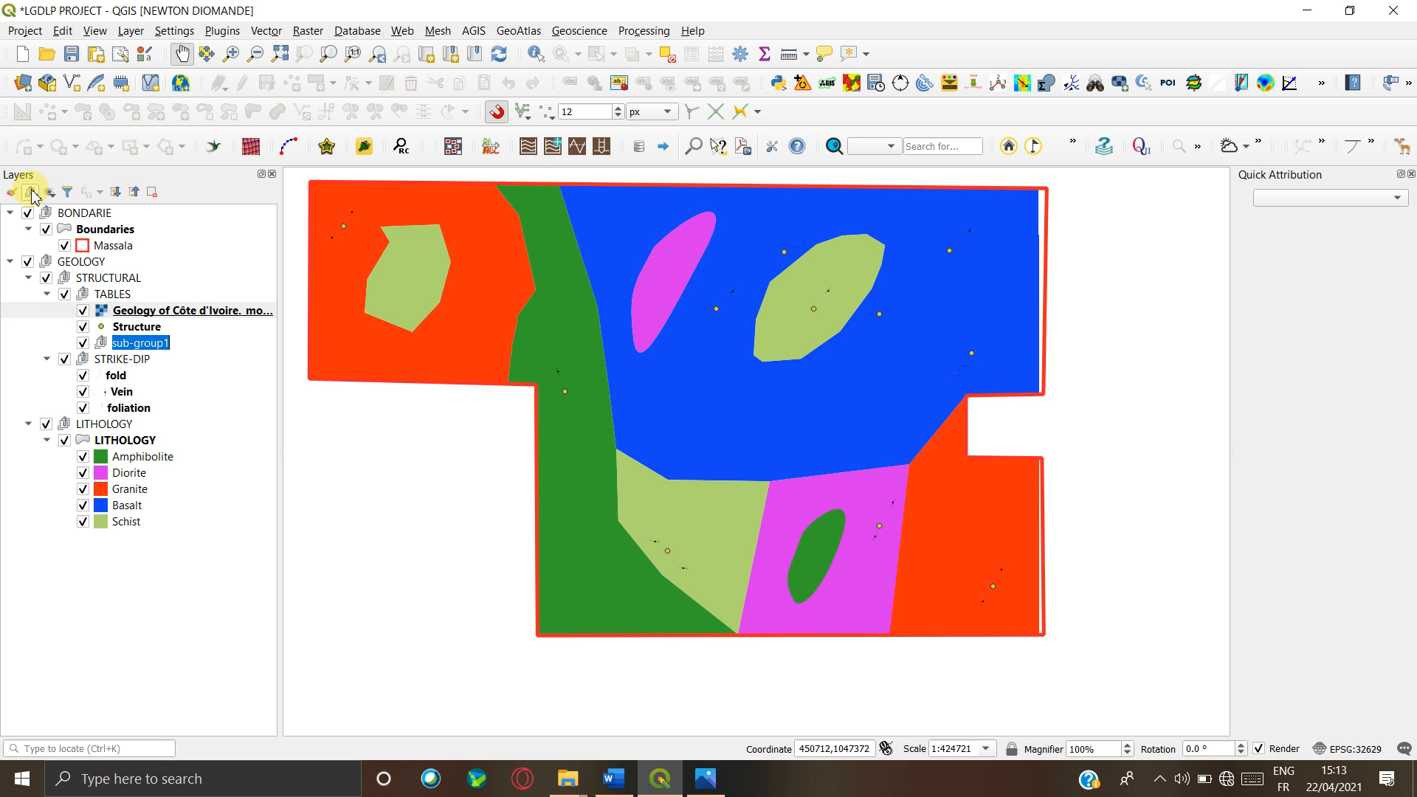
{"action": "type", "text": "RASTER"}
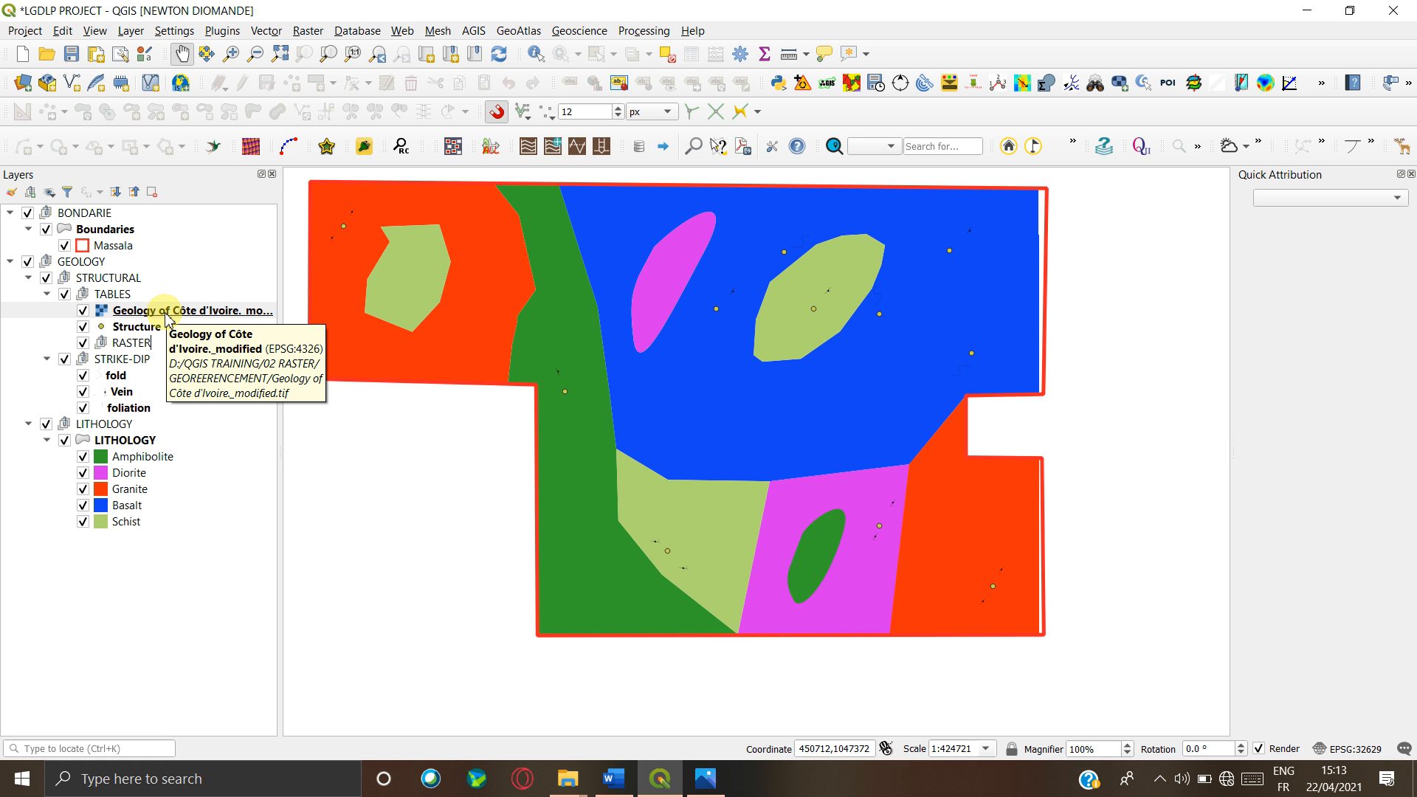
{"action": "left_click", "coordinate": [118, 360]}
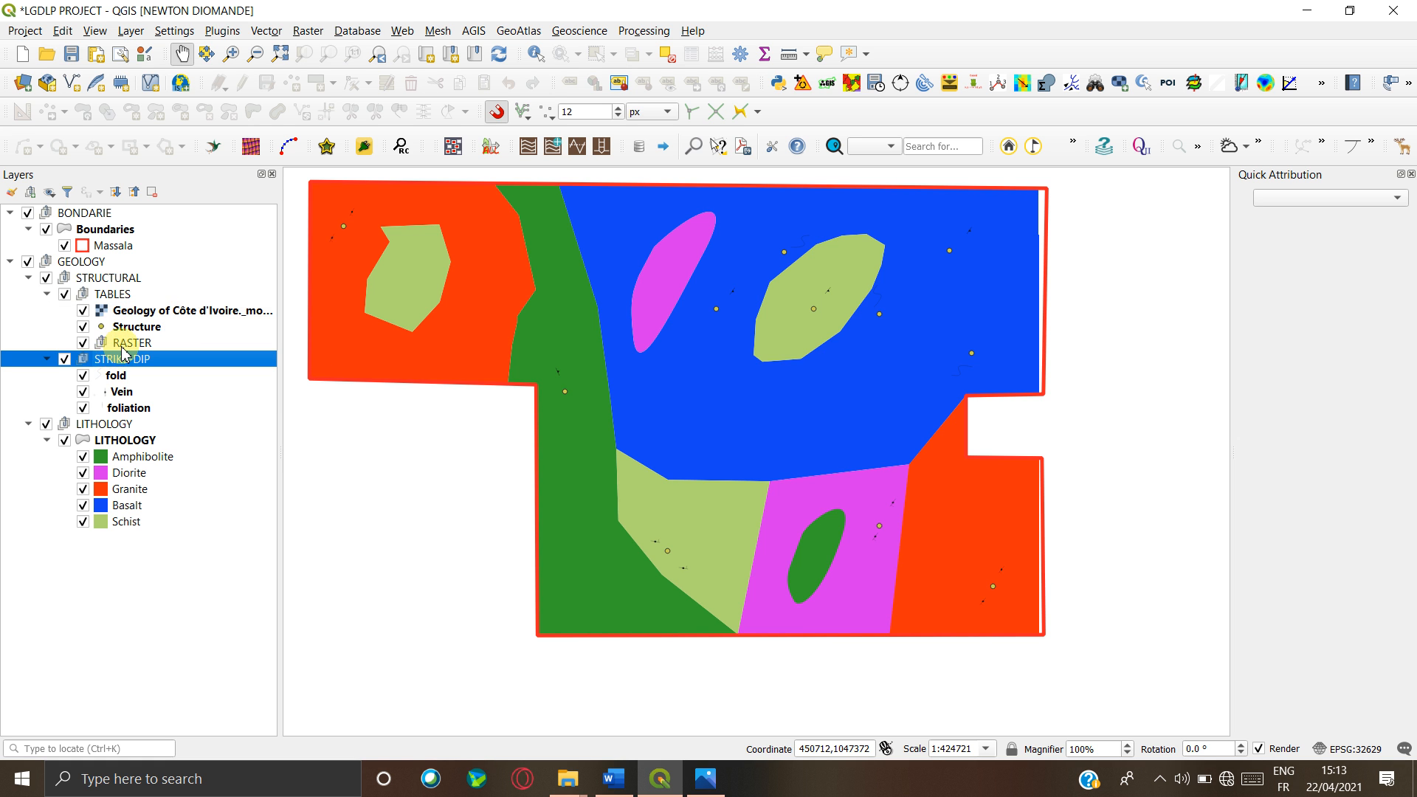
{"action": "left_click", "coordinate": [123, 347]}
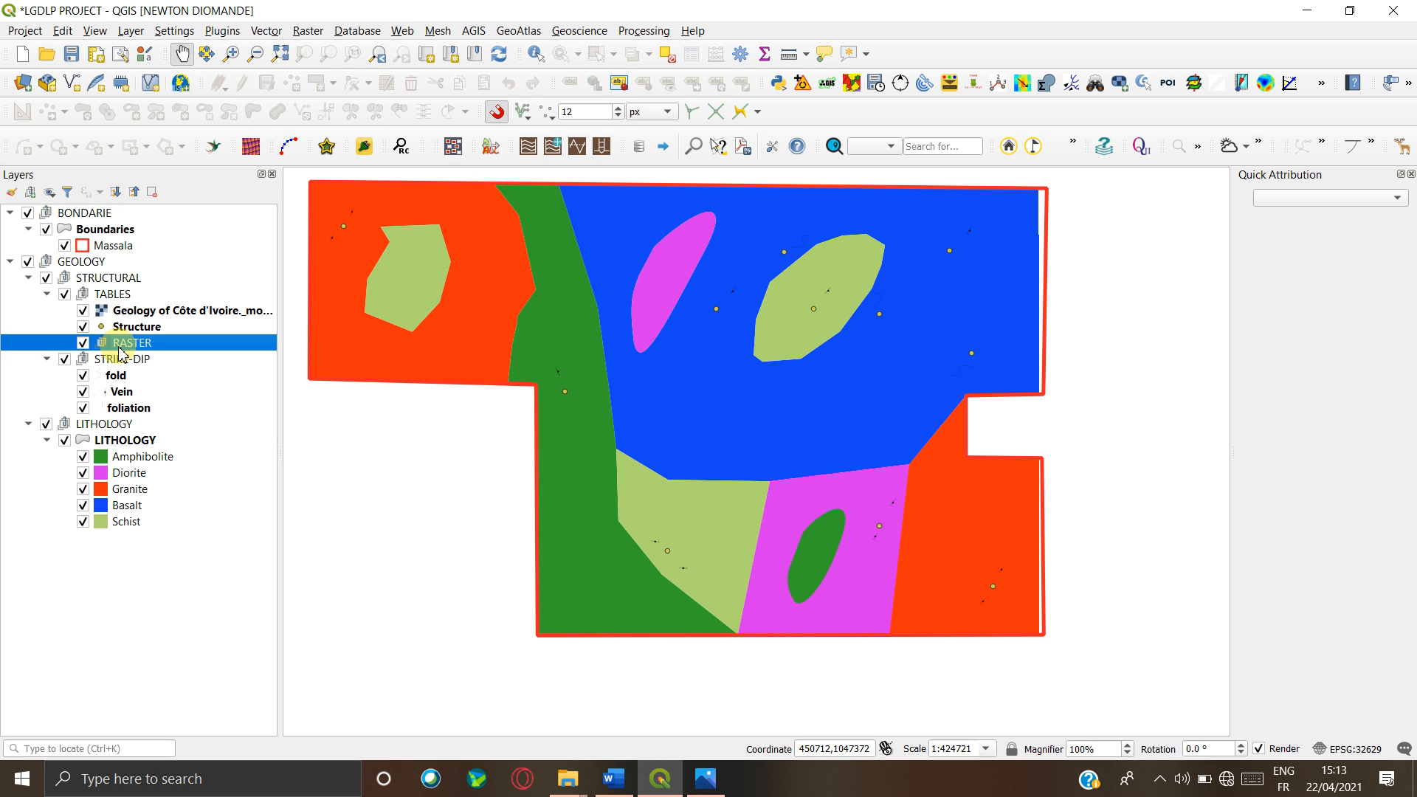
{"action": "left_click_drag", "start_coordinate": [122, 351], "coordinate": [44, 550]}
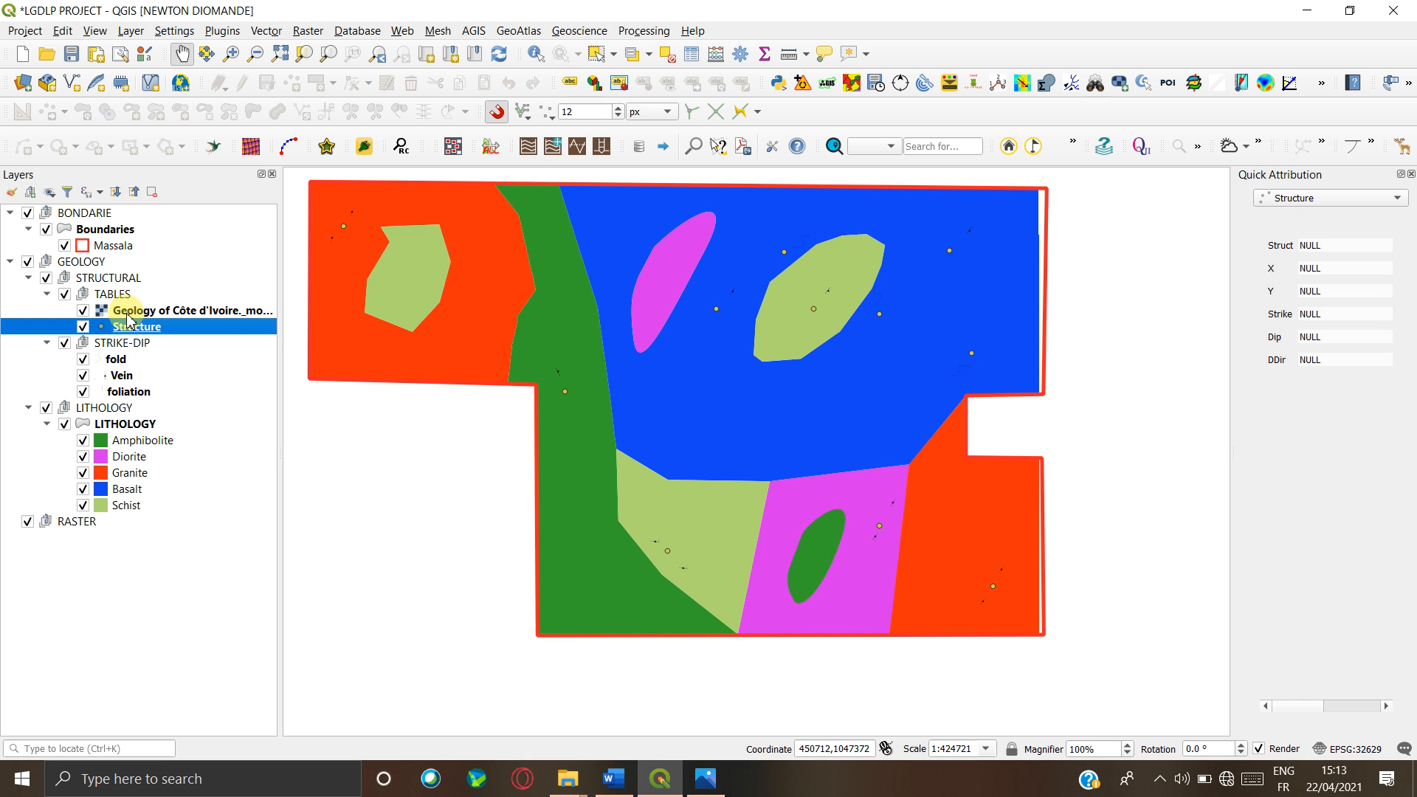
{"action": "left_click", "coordinate": [128, 314]}
{"action": "left_click_drag", "start_coordinate": [135, 317], "coordinate": [88, 532]}
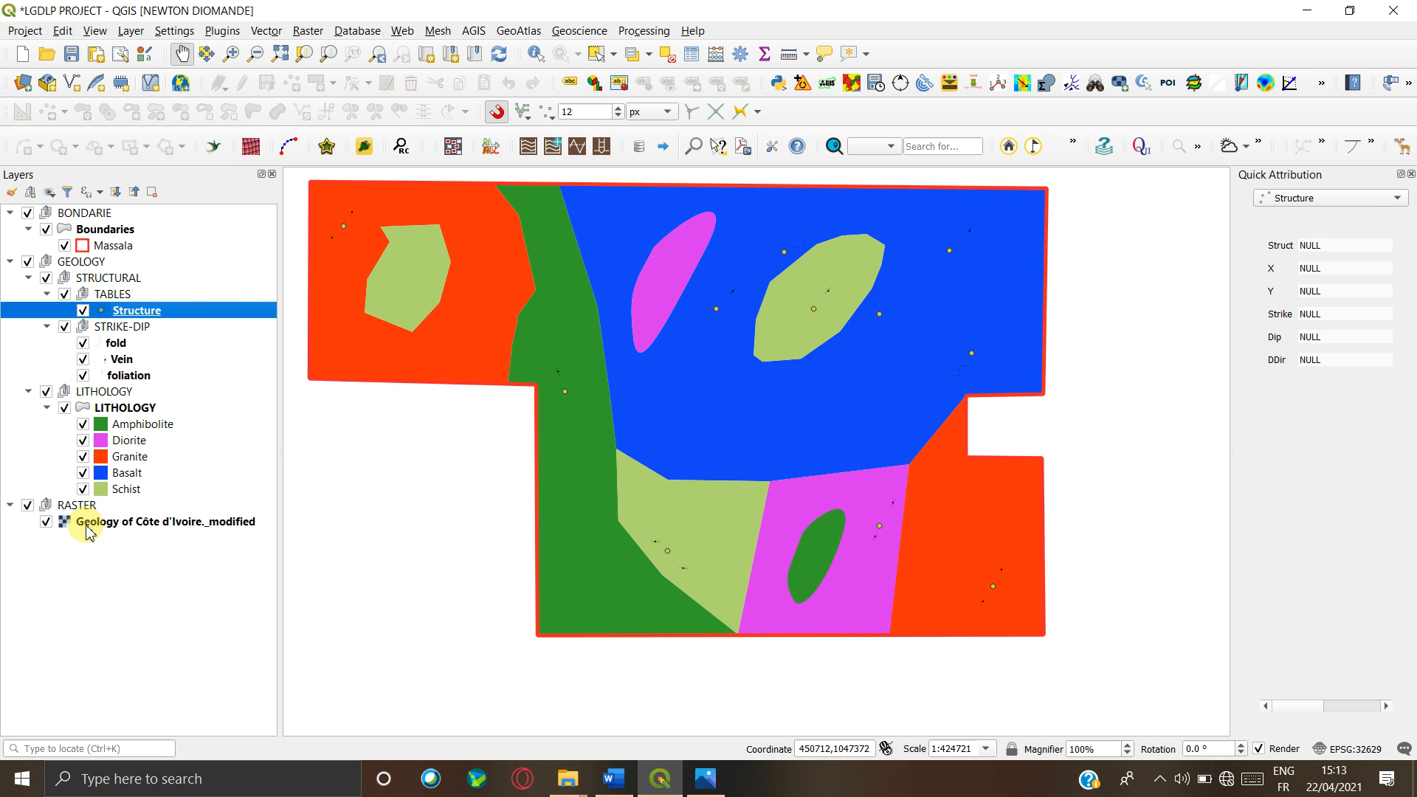
- Zoom the map to the Geology of Côte d'Ivoire._modified layer and inspect its position relative to the lithology polygons
{"action": "left_click", "coordinate": [113, 524]}
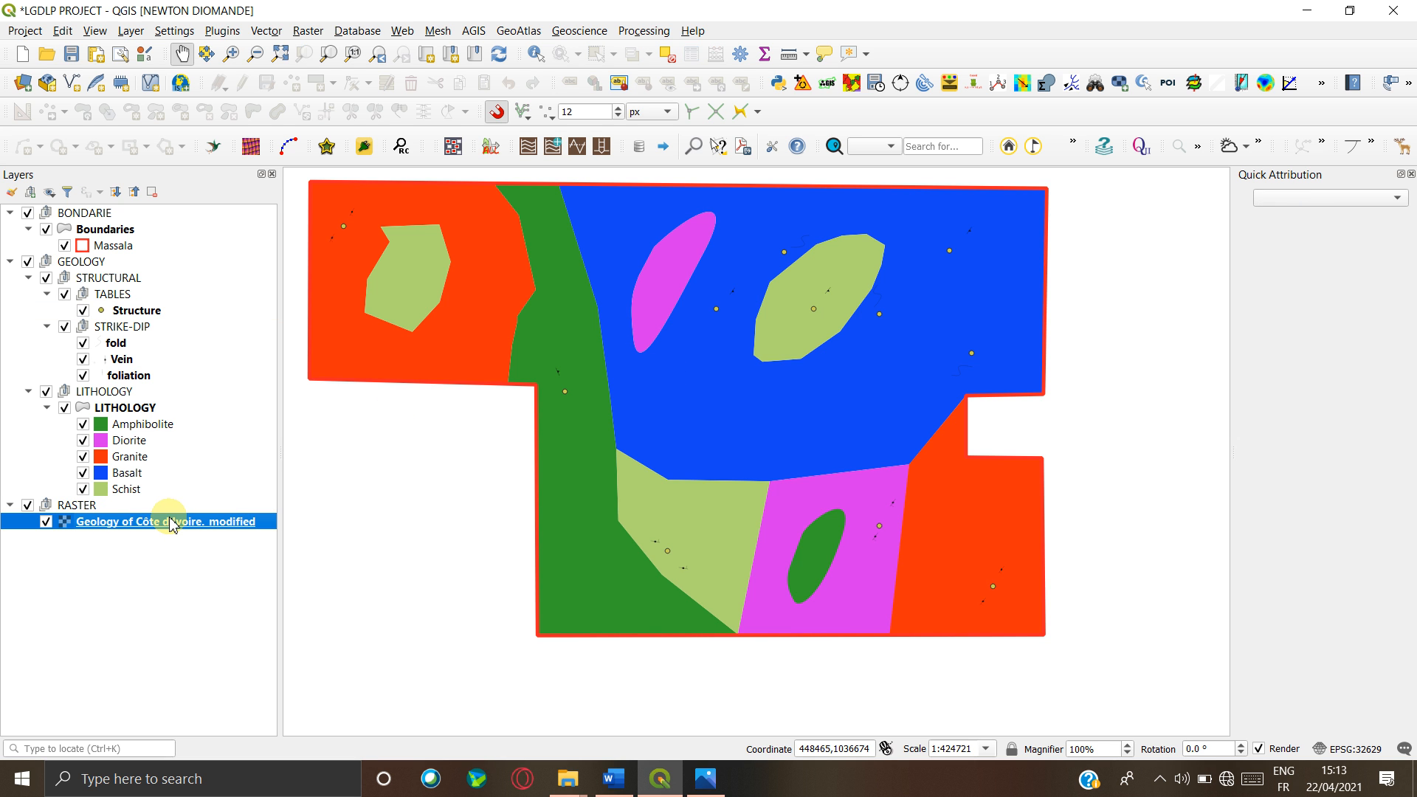
{"action": "right_click", "coordinate": [131, 525]}
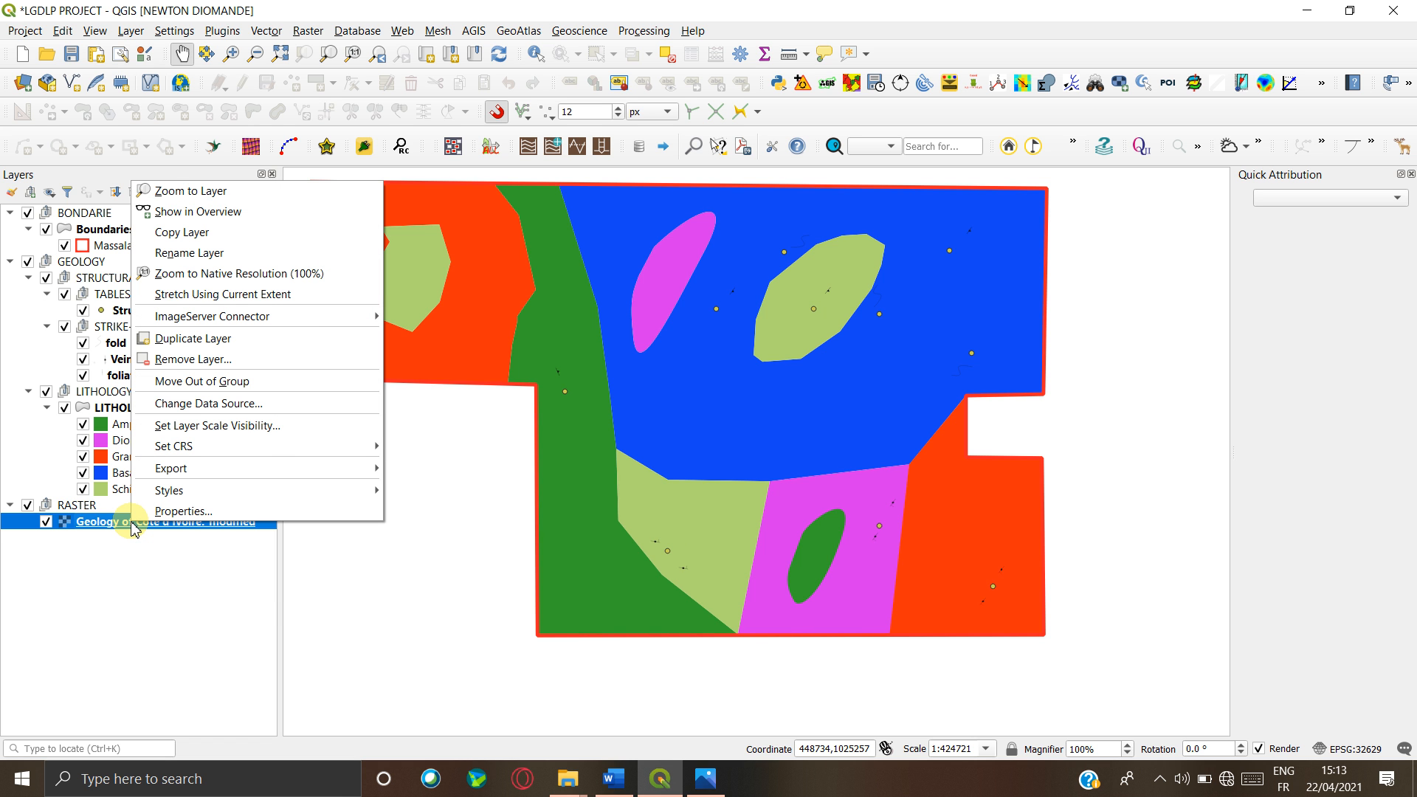
{"action": "left_click", "coordinate": [201, 203]}
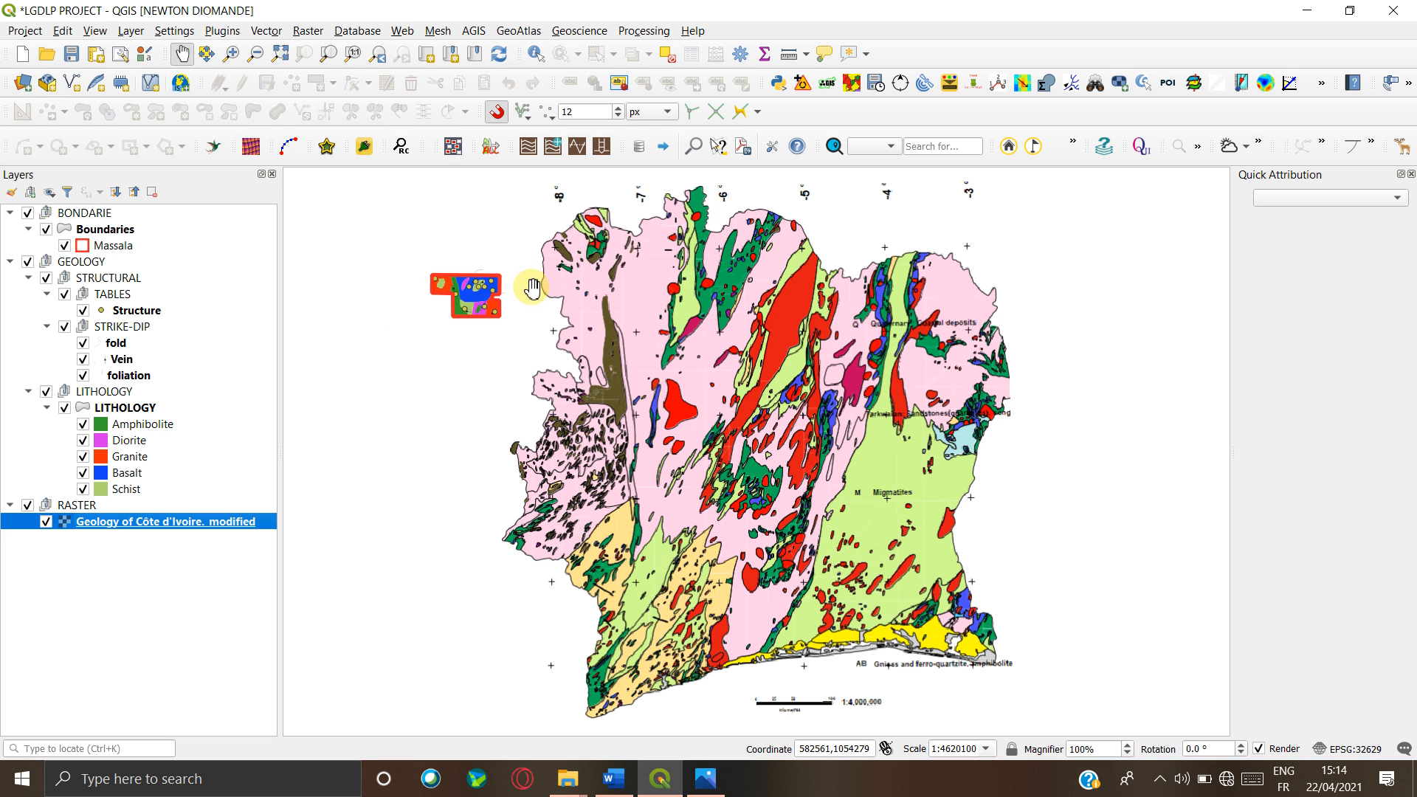
{"action": "scroll", "coordinate": [467, 272], "scroll_direction": "up", "scroll_amount": 1}
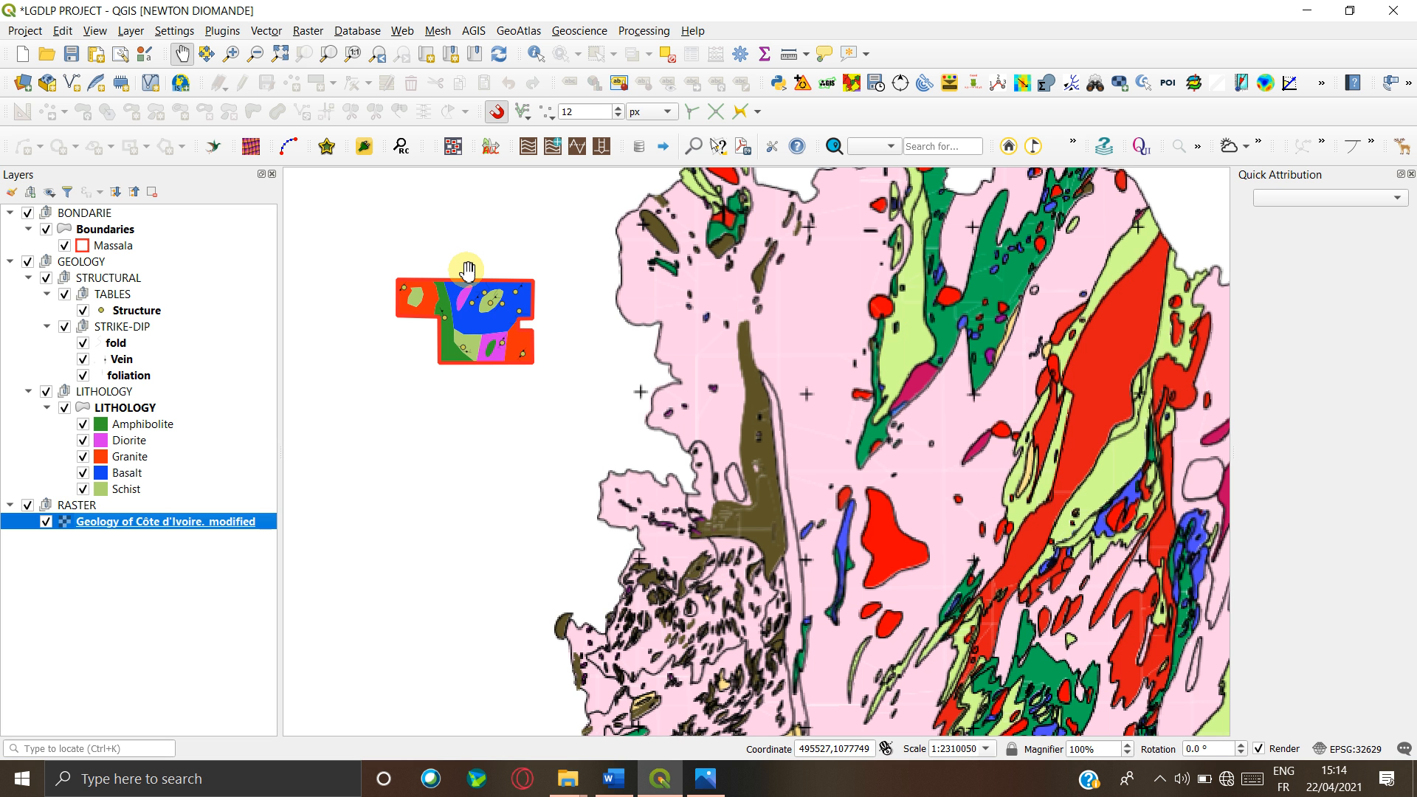
{"action": "scroll", "coordinate": [468, 271], "scroll_direction": "down", "scroll_amount": 1}
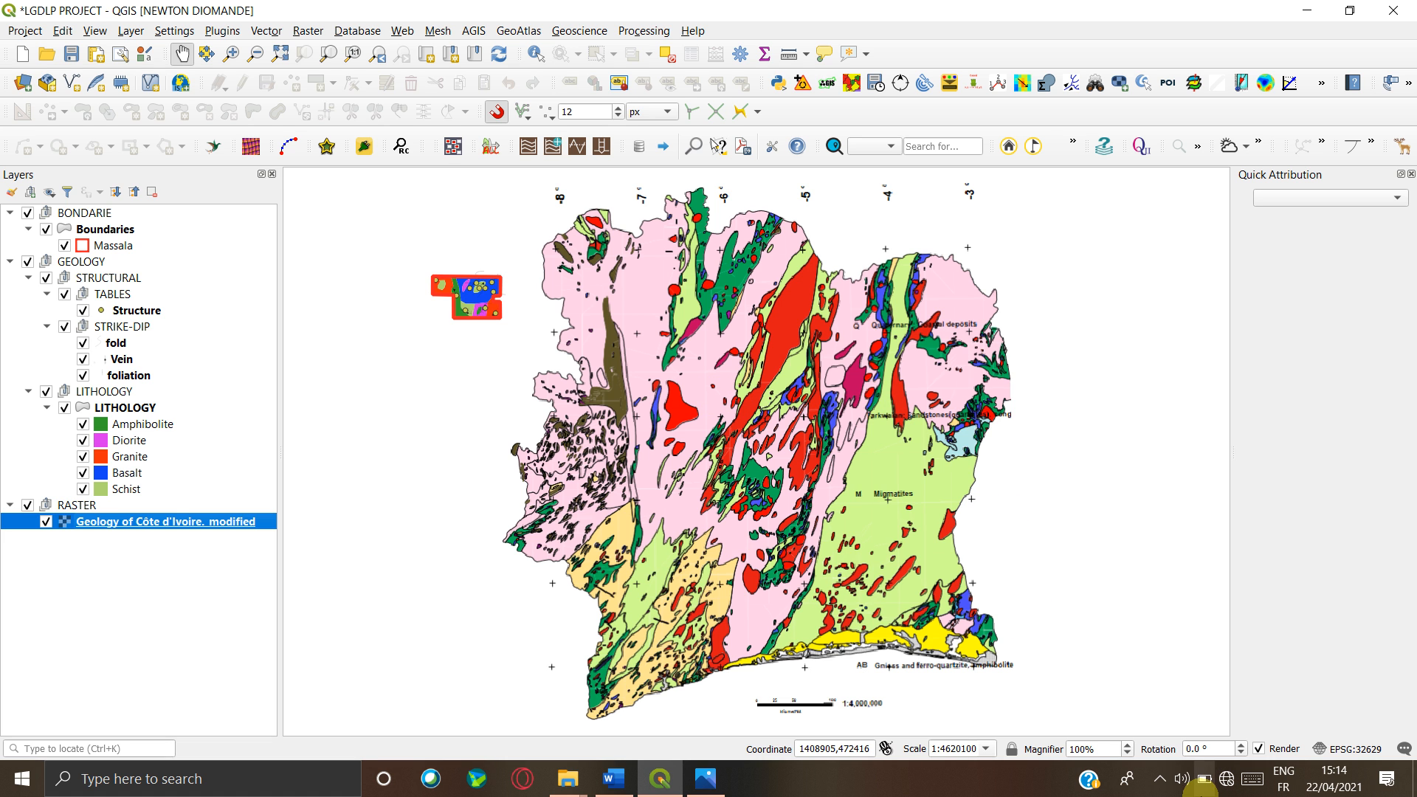
- Minimise the QGIS project and the Word coordinate document, keeping the document open, to return to the desktop
{"action": "left_click", "coordinate": [1161, 781]}
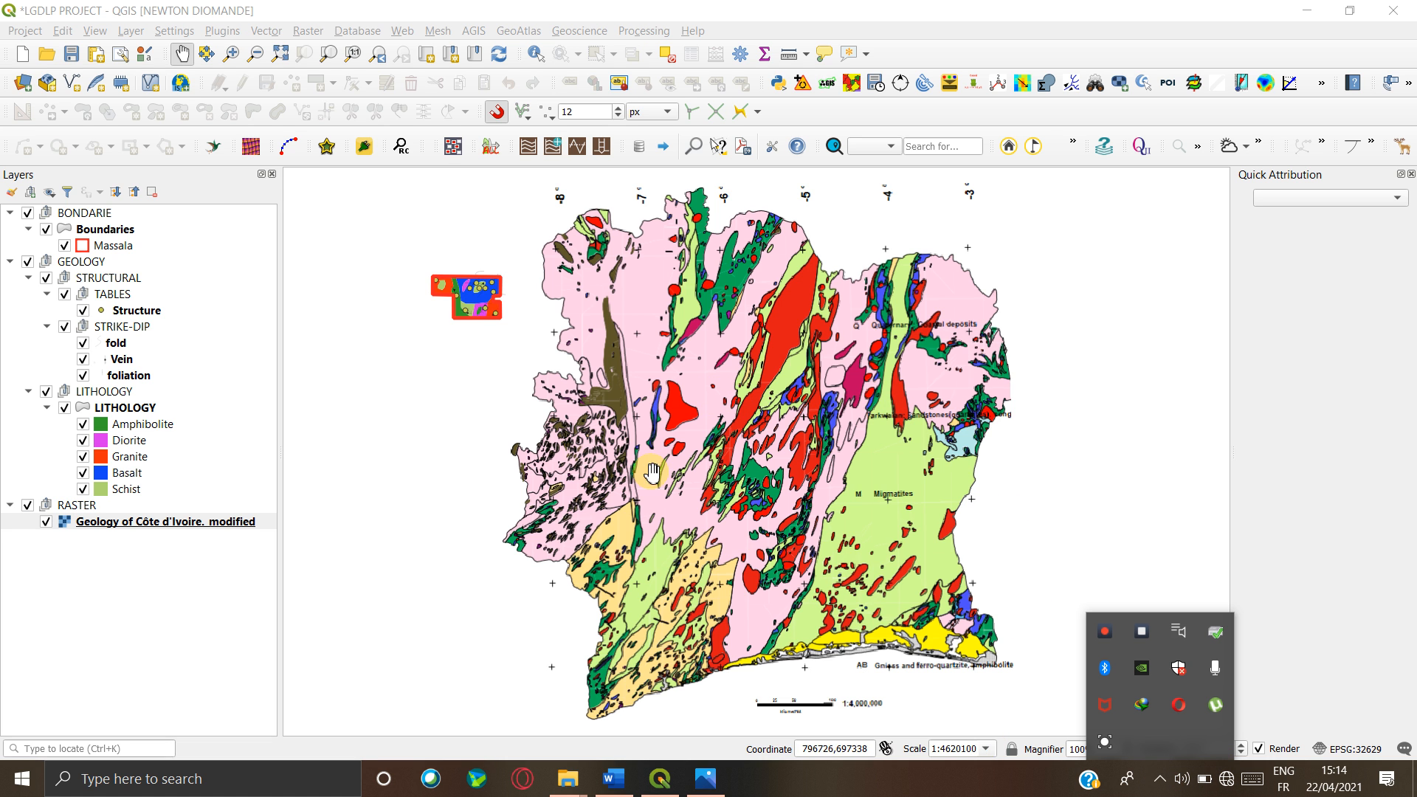
{"action": "left_click", "coordinate": [746, 448]}
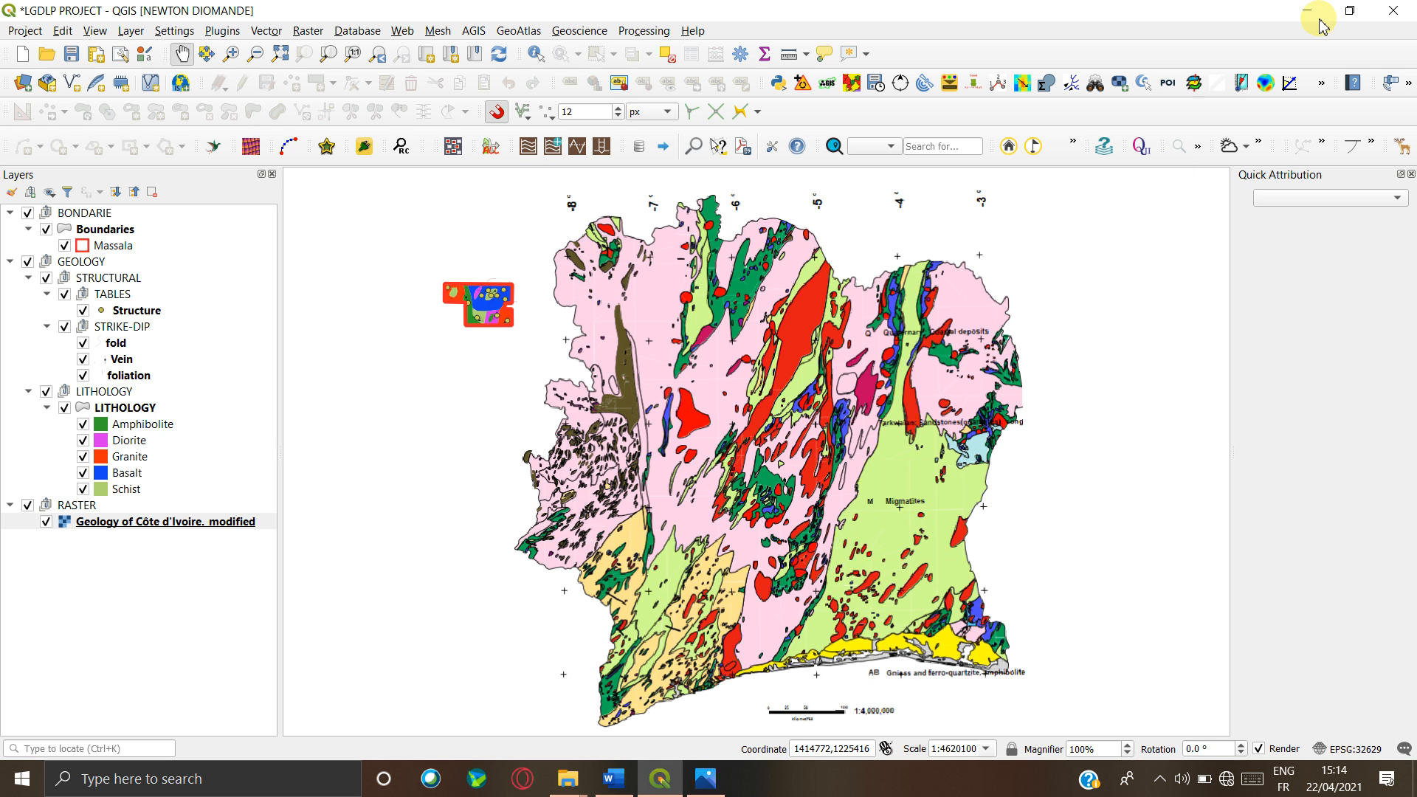
{"action": "left_click", "coordinate": [1307, 18]}
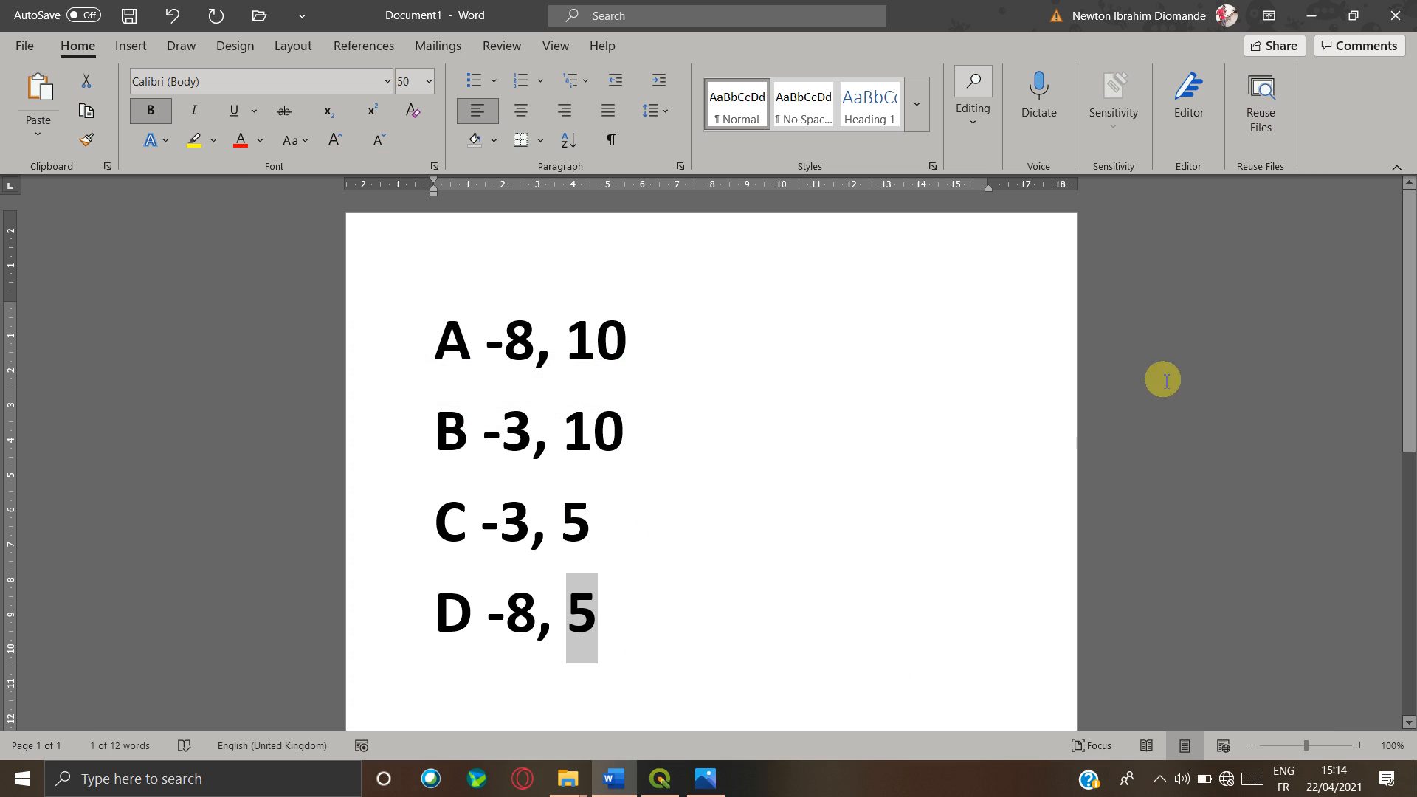
{"action": "left_click", "coordinate": [1395, 15]}
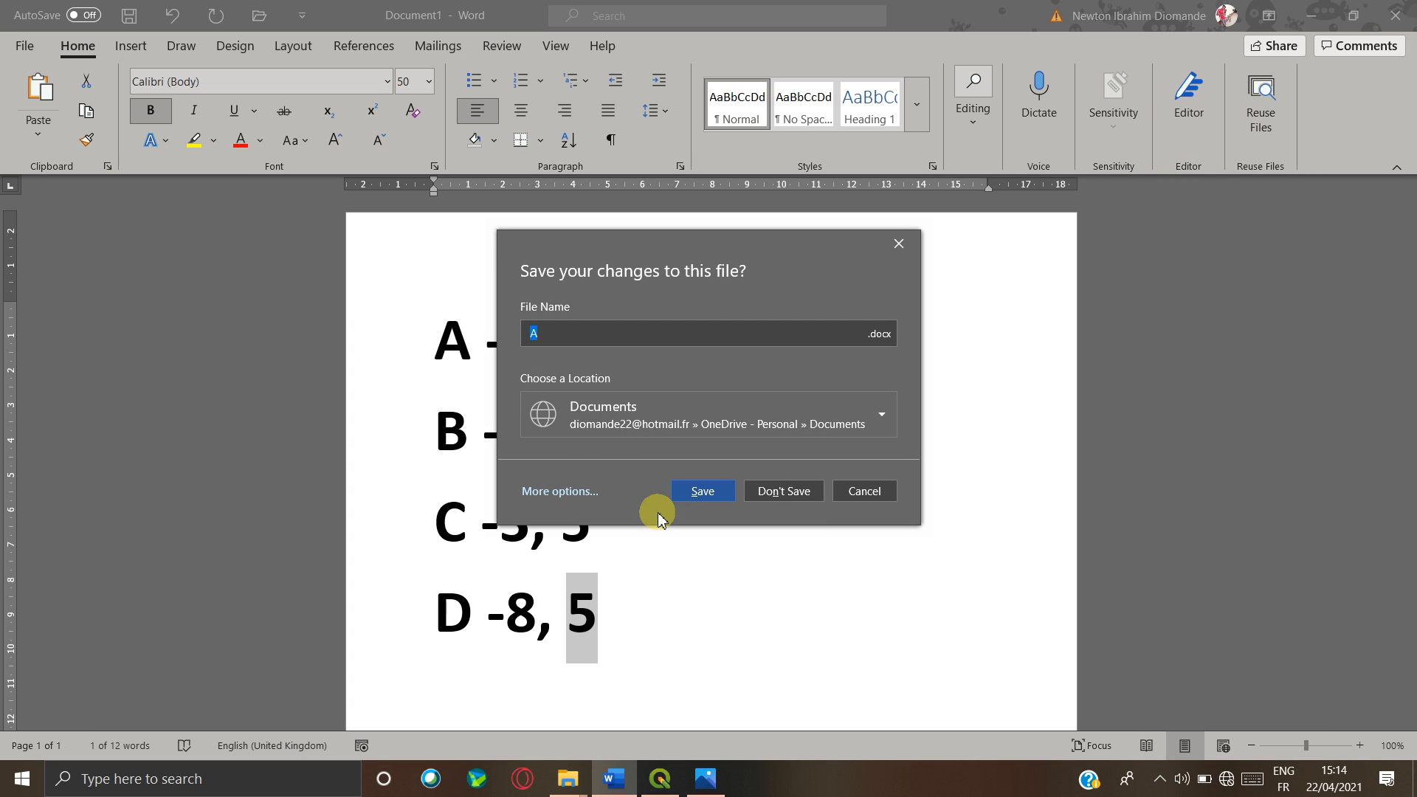
{"action": "left_click", "coordinate": [856, 493]}
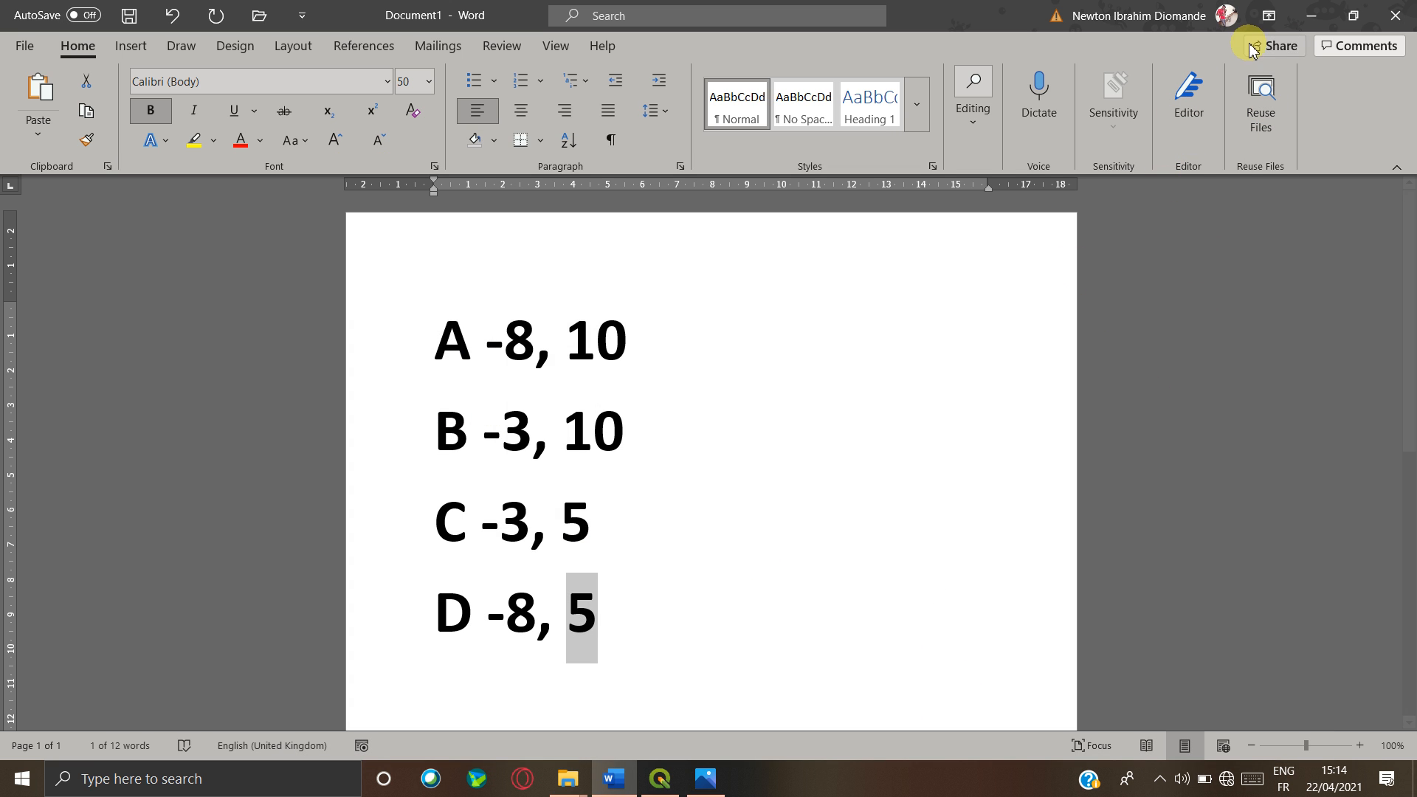
{"action": "left_click", "coordinate": [1312, 16]}
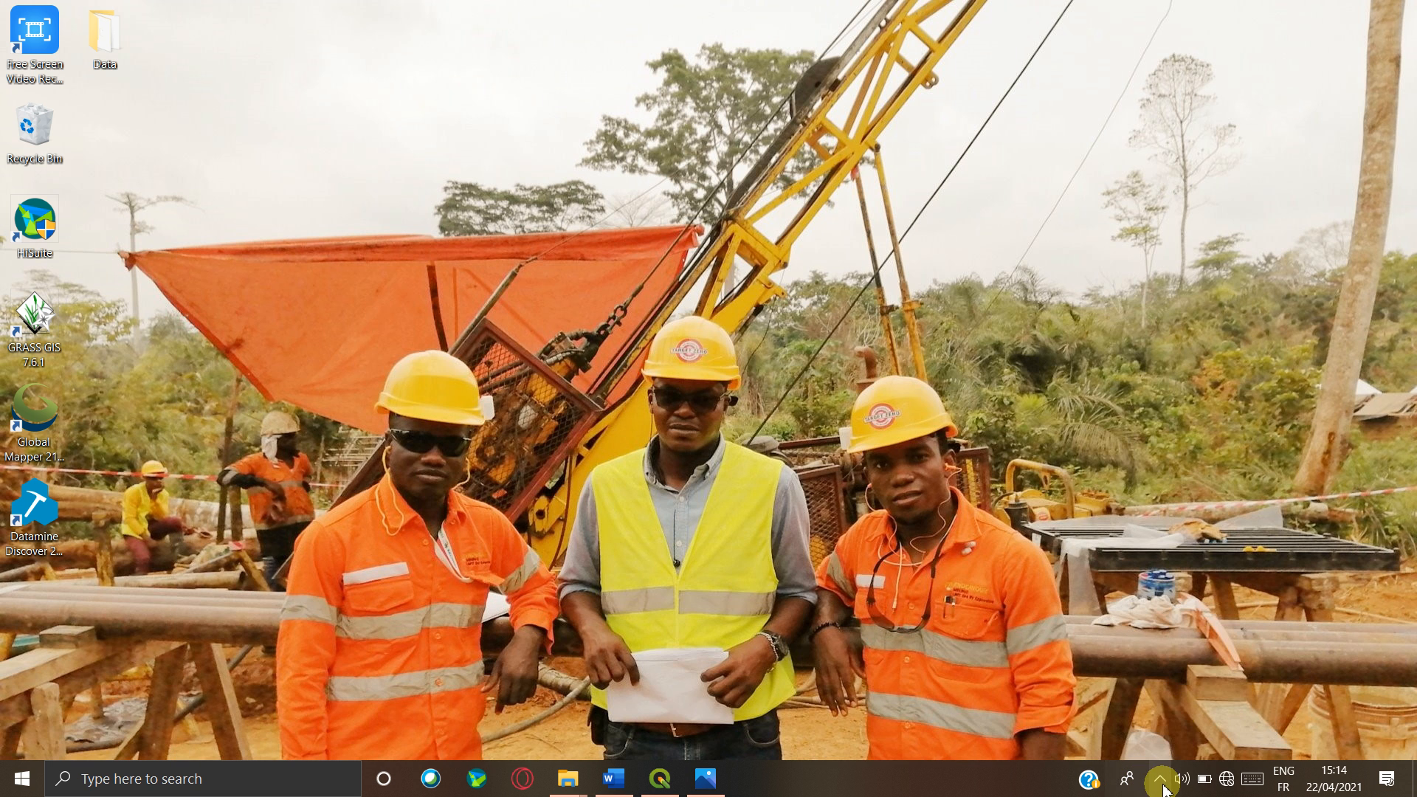